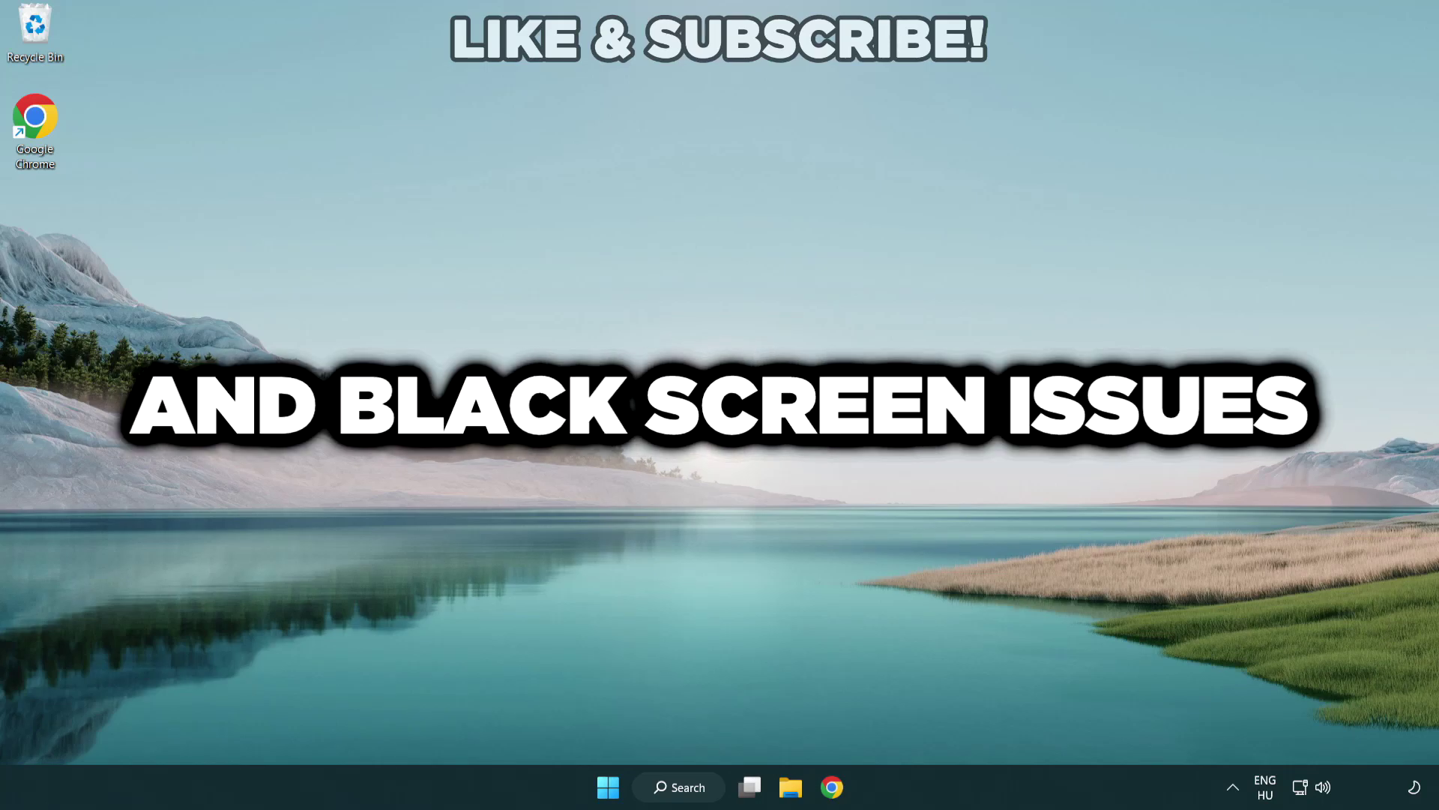
Open Windows Search from the taskbar to look up Device Manager
left_click(686, 787)
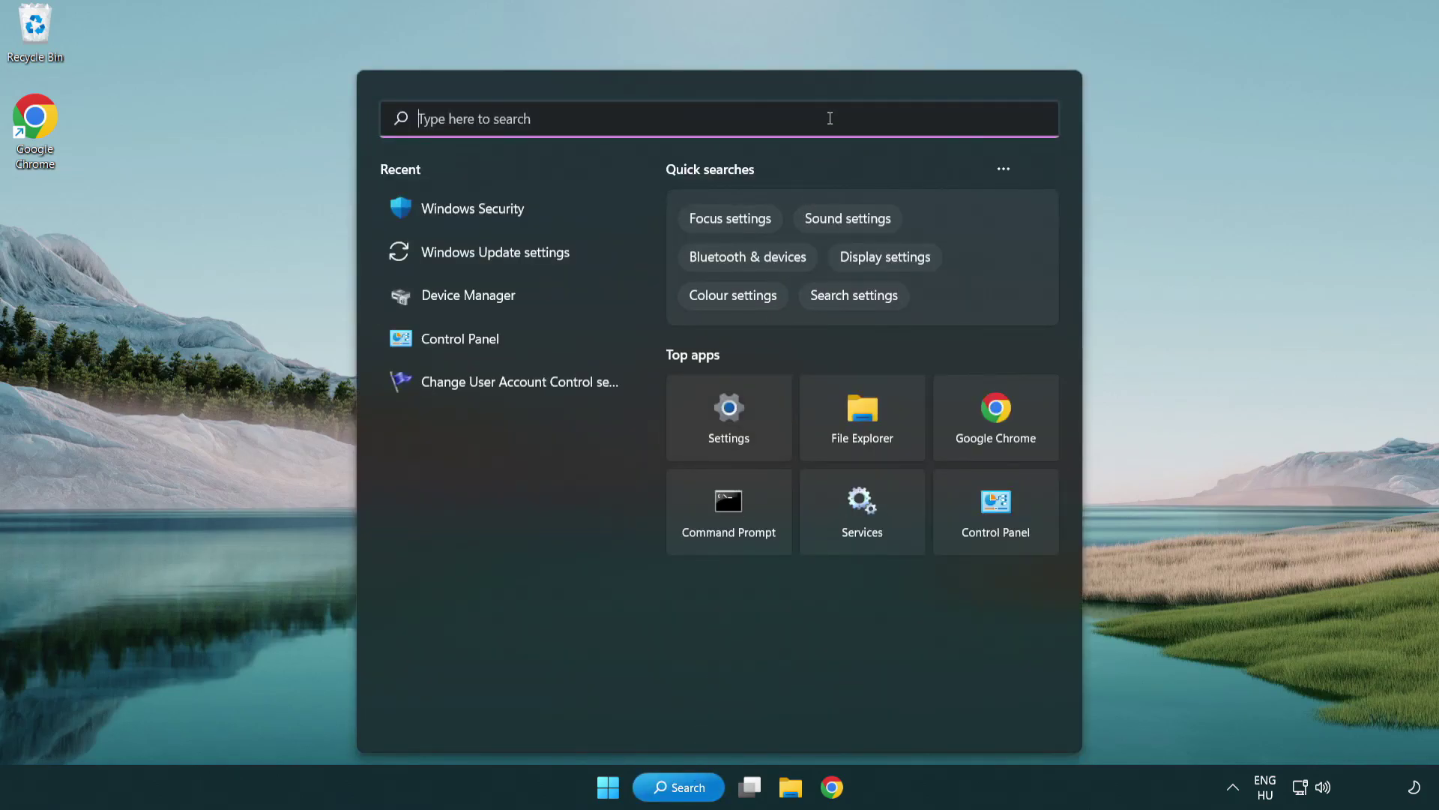
type("devic")
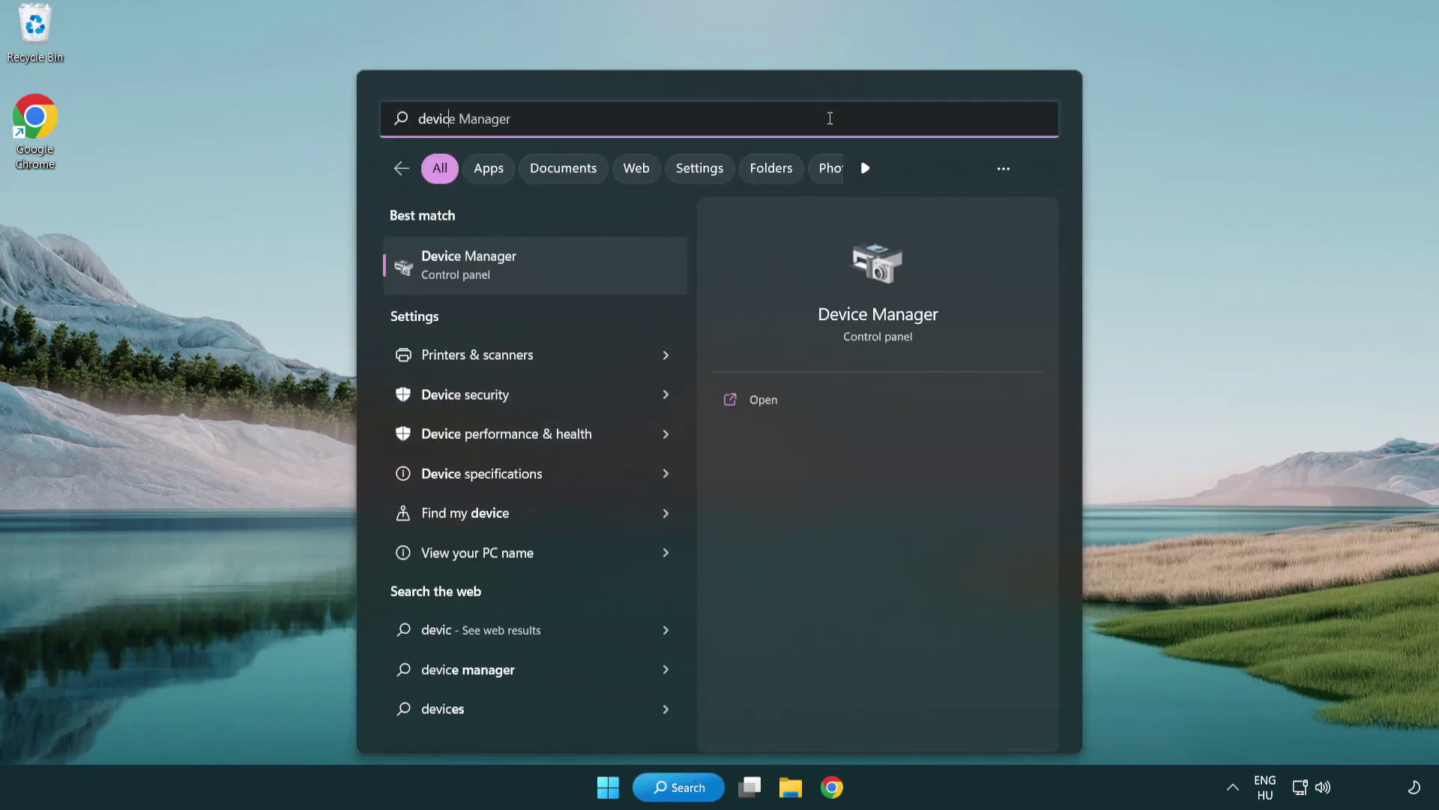
type("e manager")
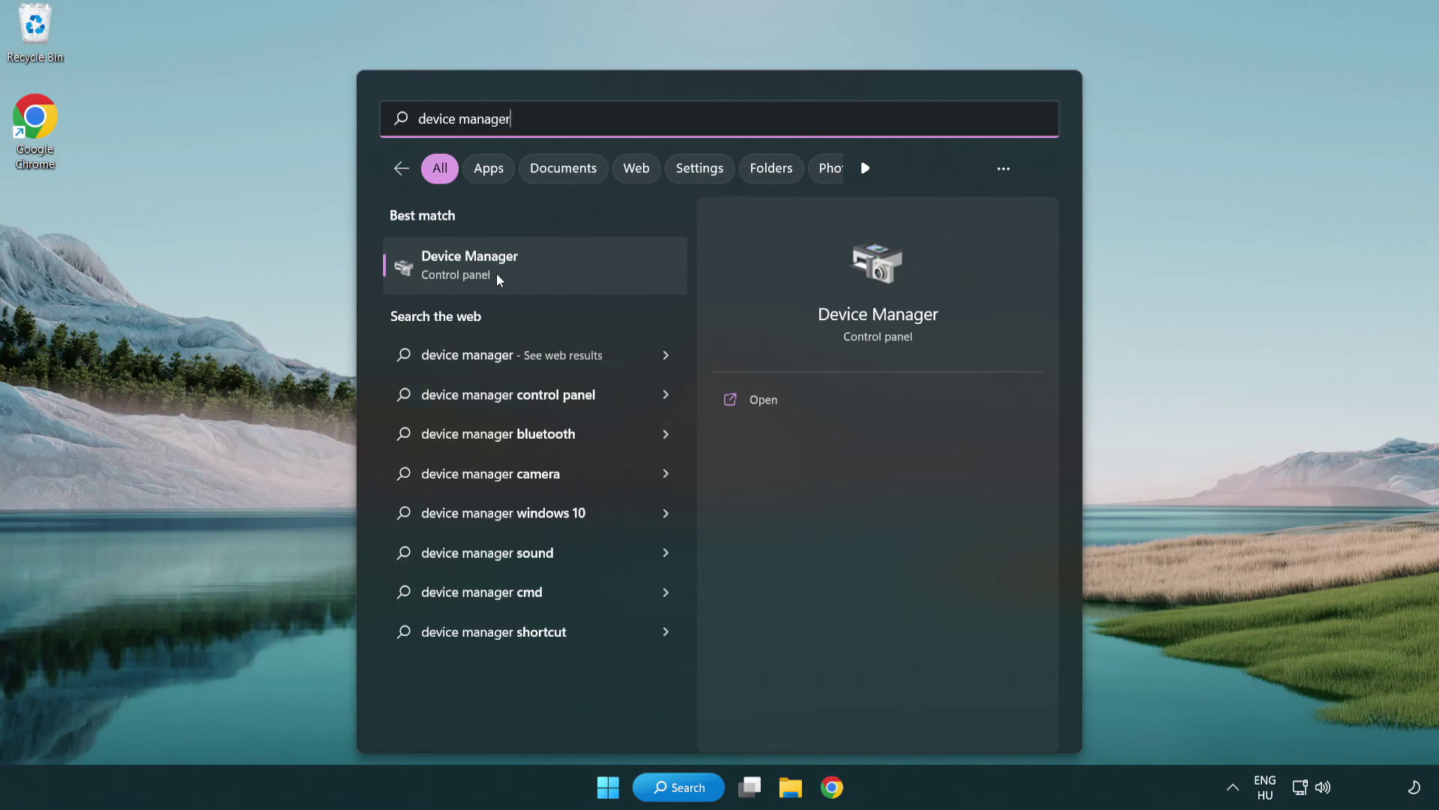
Open Device Manager, expand Display adapters and right-click the VMware SVGA 3D device
left_click(576, 277)
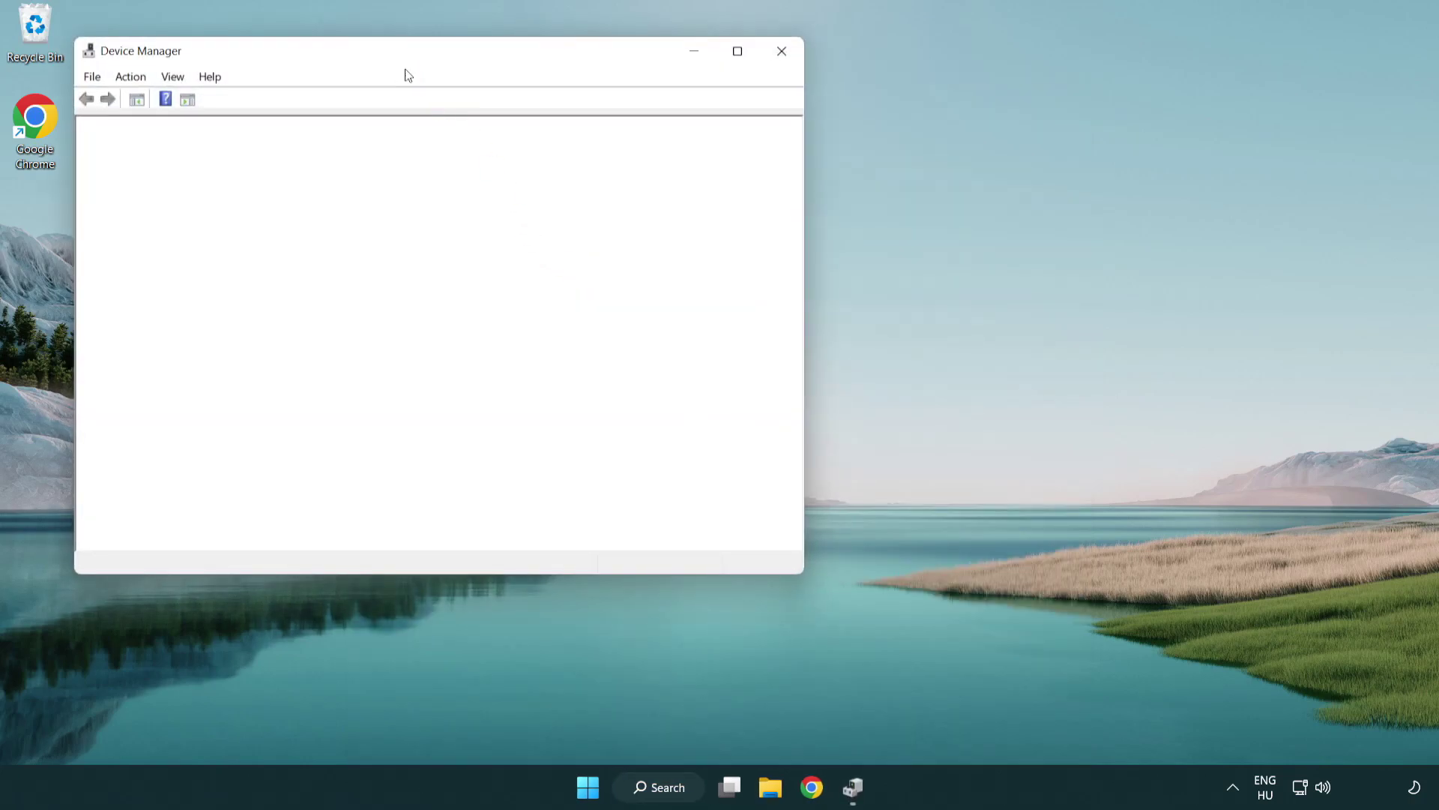
left_click_drag(391, 57, 631, 142)
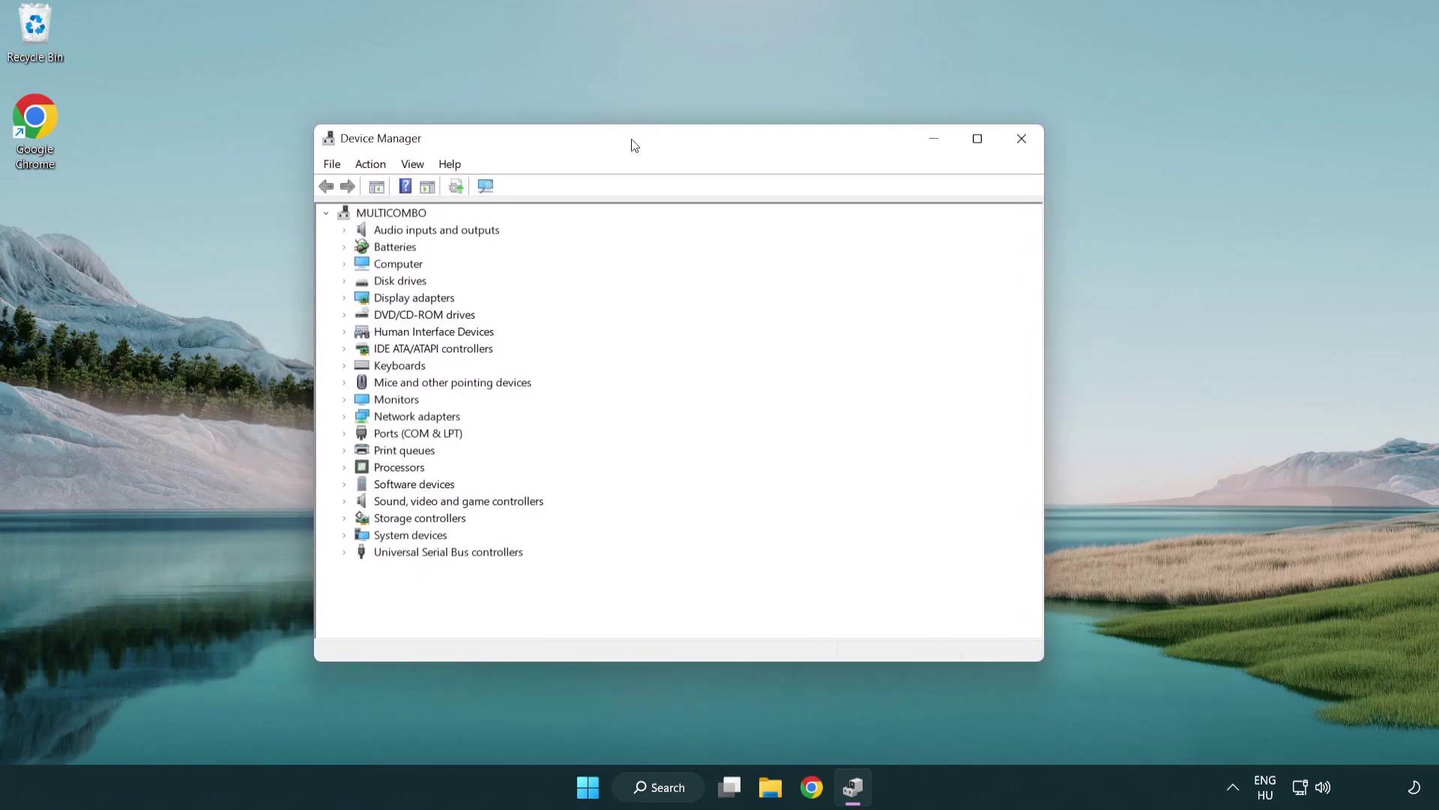
left_click(396, 301)
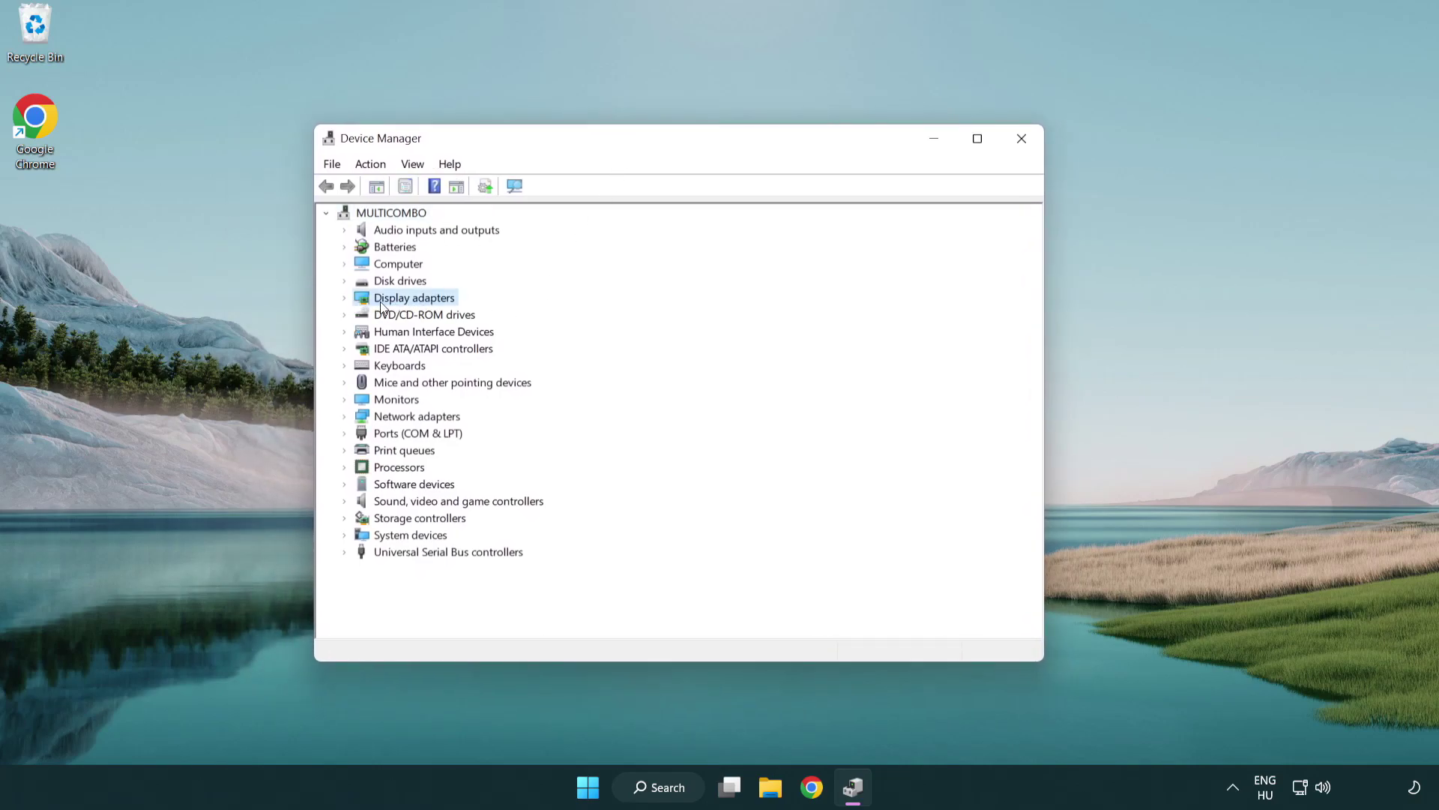
left_click(344, 298)
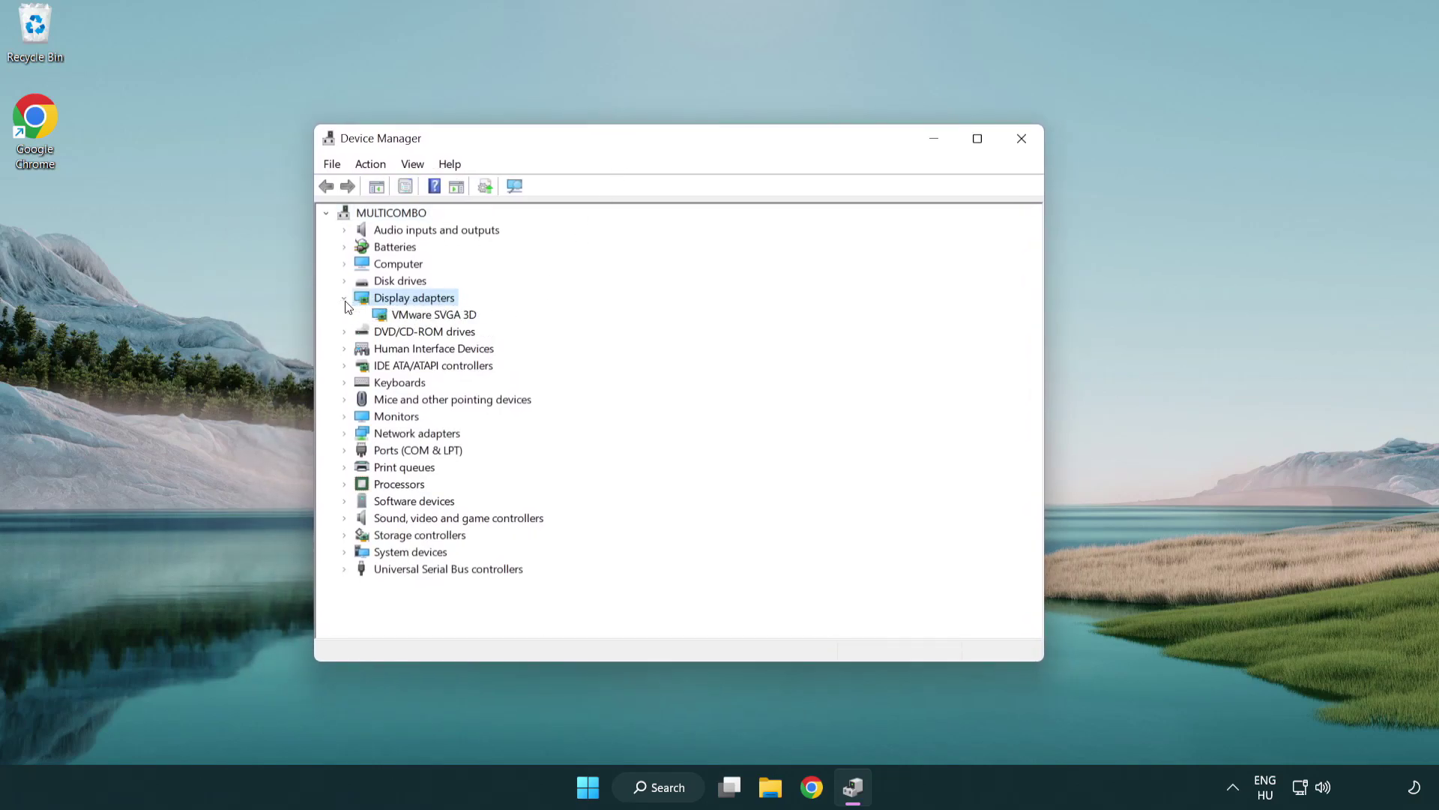
left_click(426, 323)
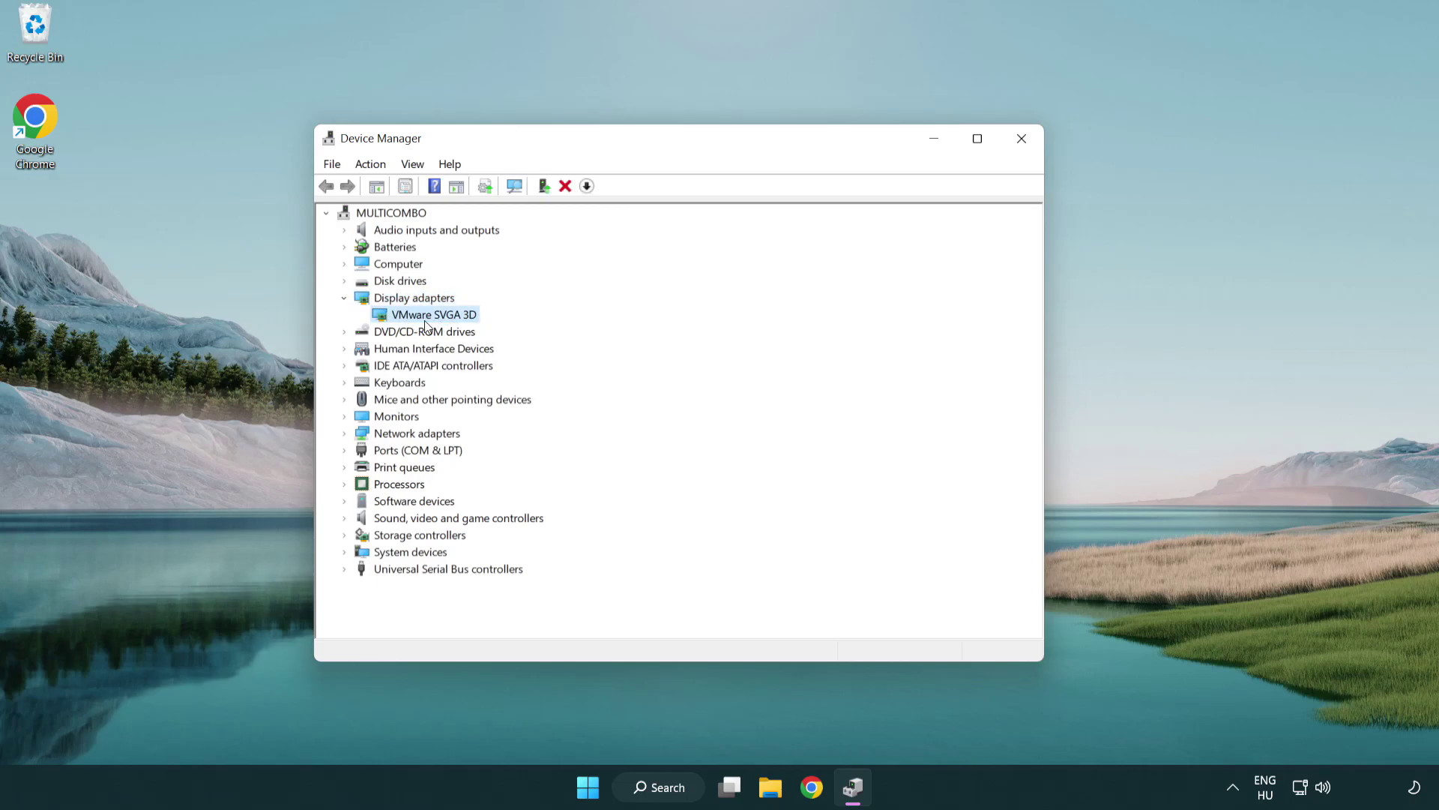
right_click(428, 323)
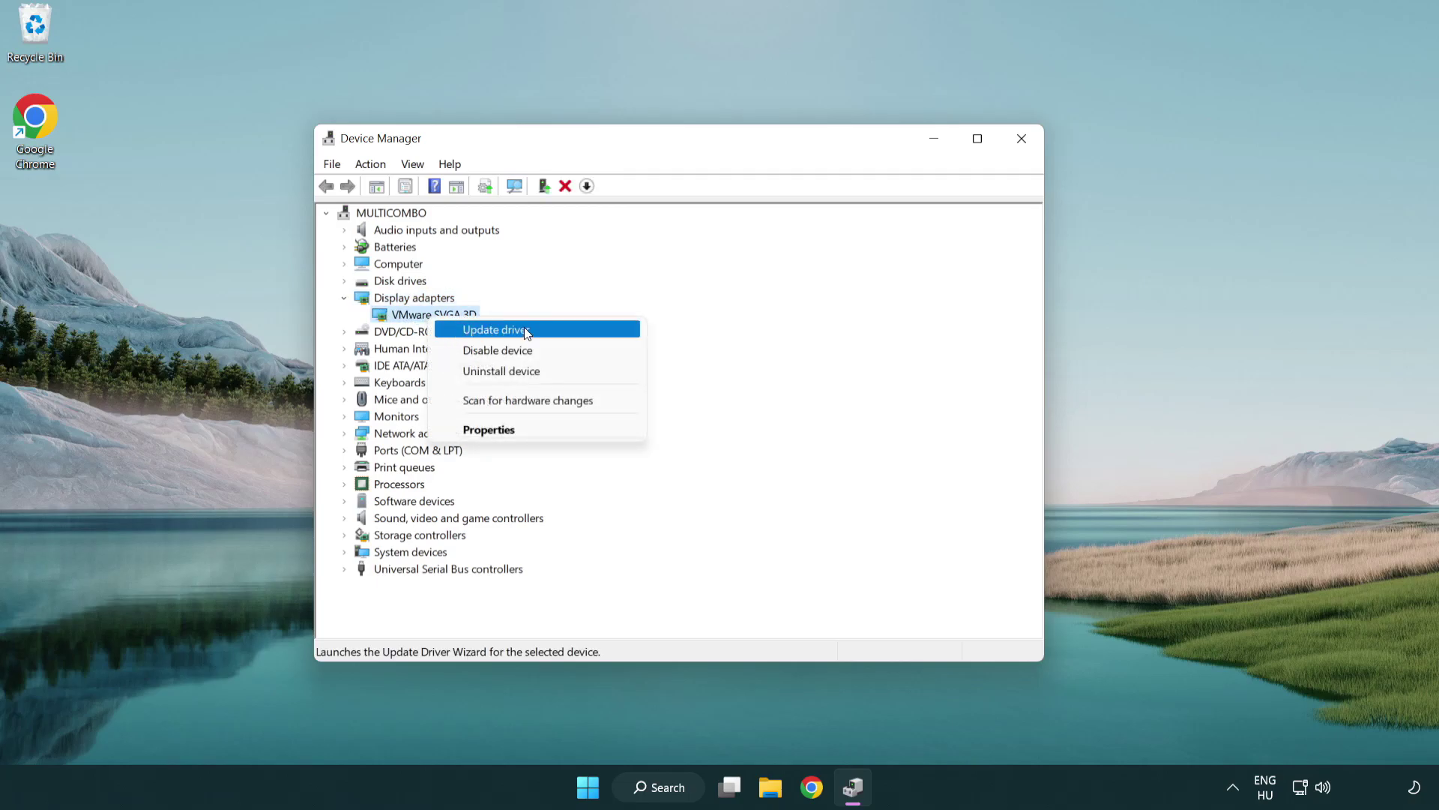
Auto-search for a VMware SVGA 3D driver, find the best one installed, and close Device Manager
left_click(568, 330)
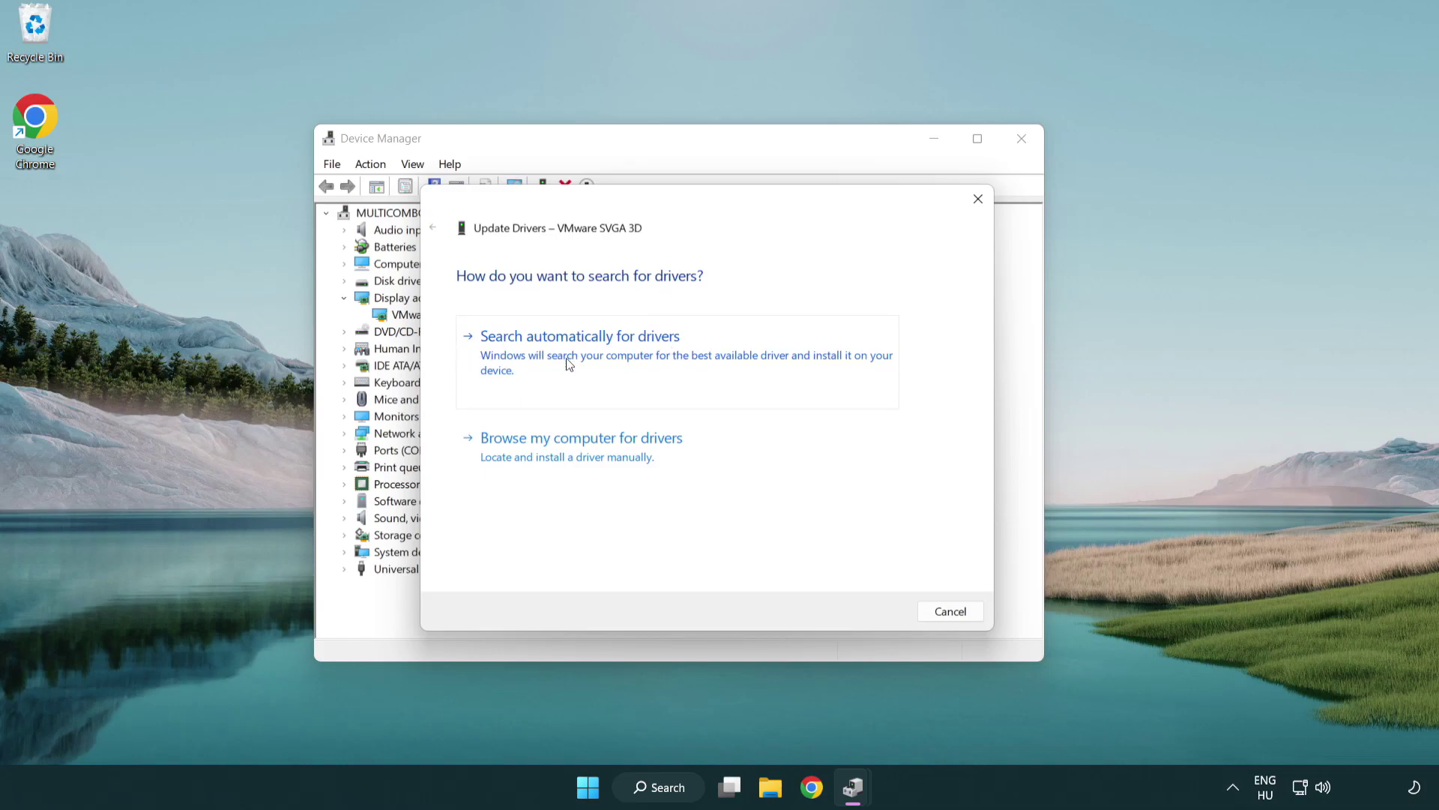
left_click(632, 349)
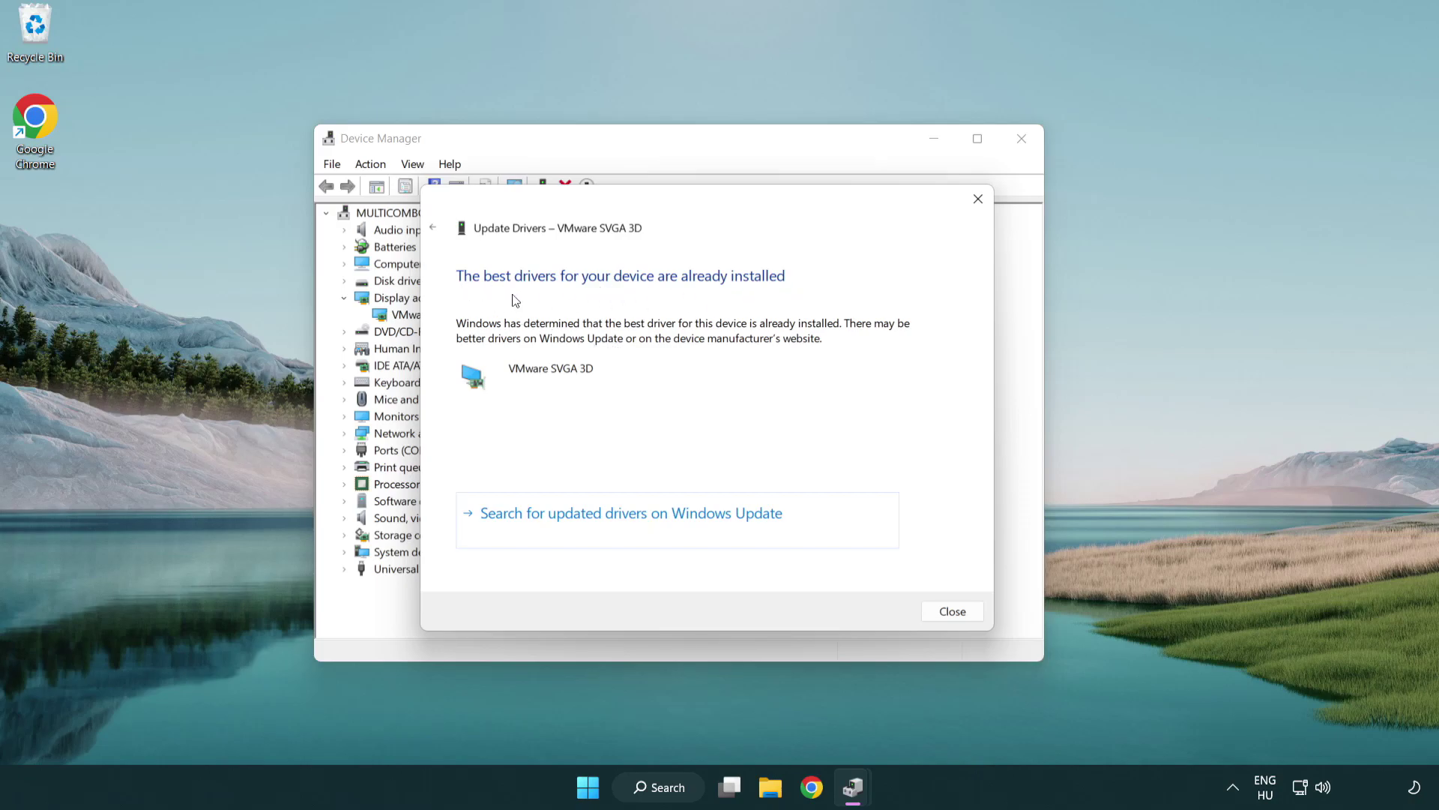
left_click(954, 614)
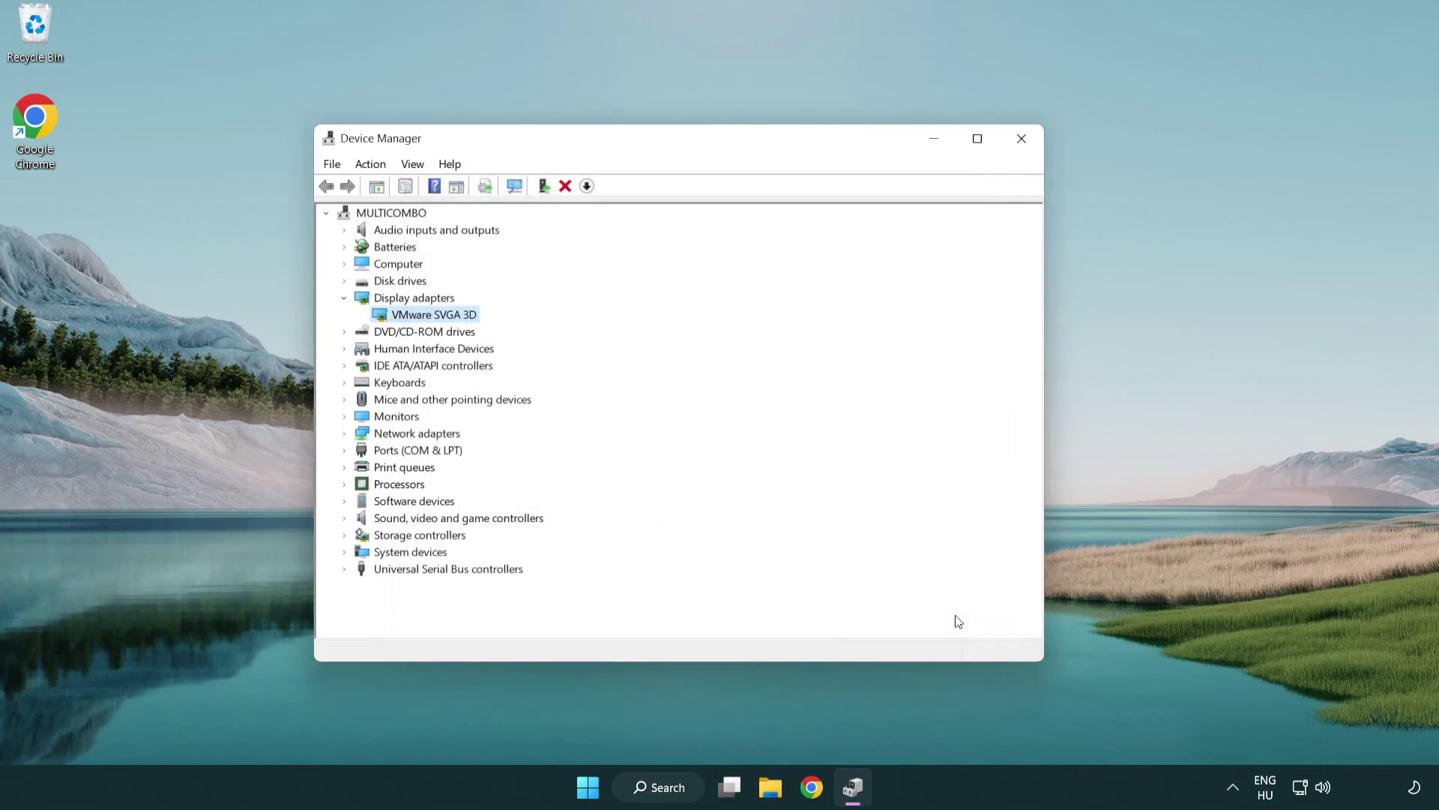
left_click(1022, 139)
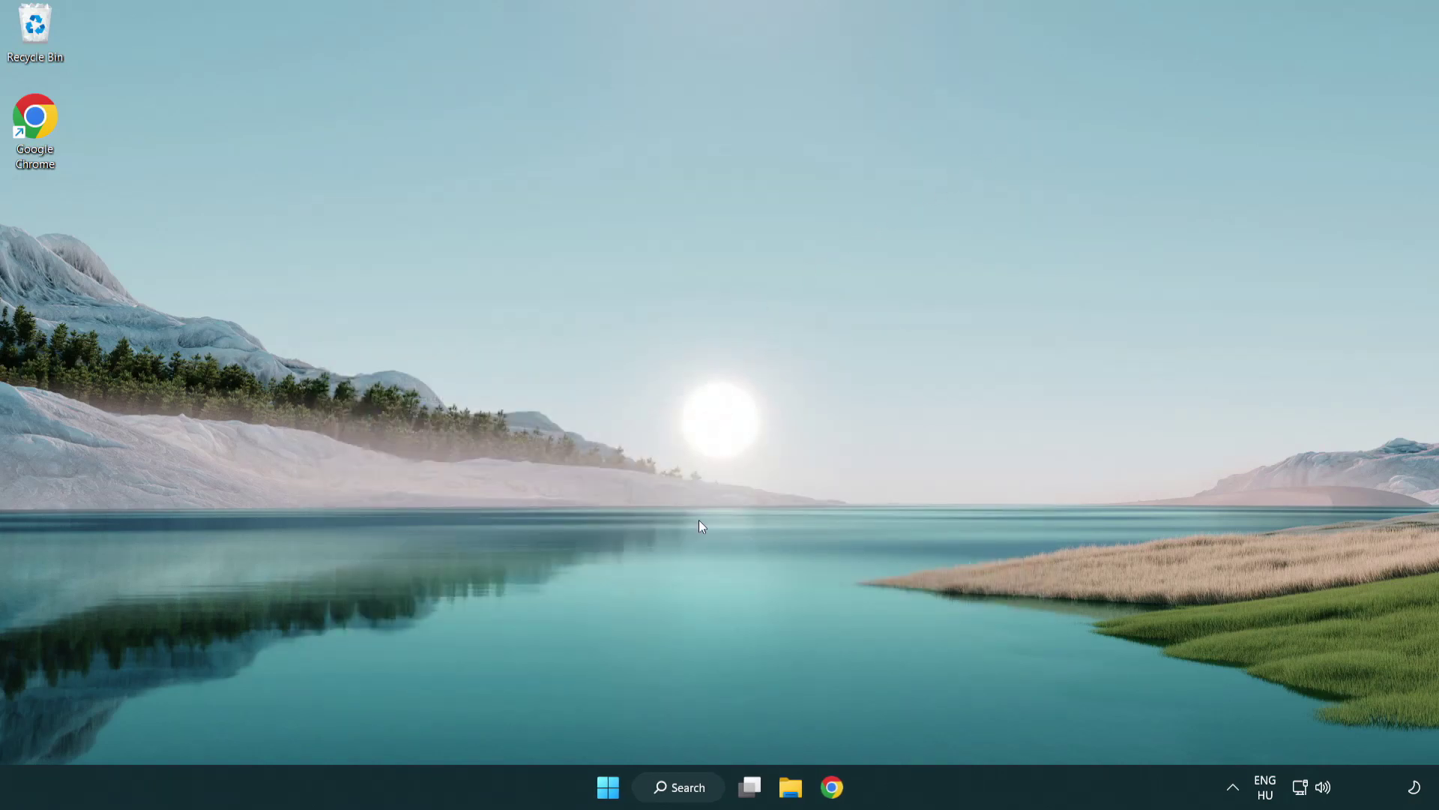
Search 'update' and open Windows Update settings
left_click(686, 787)
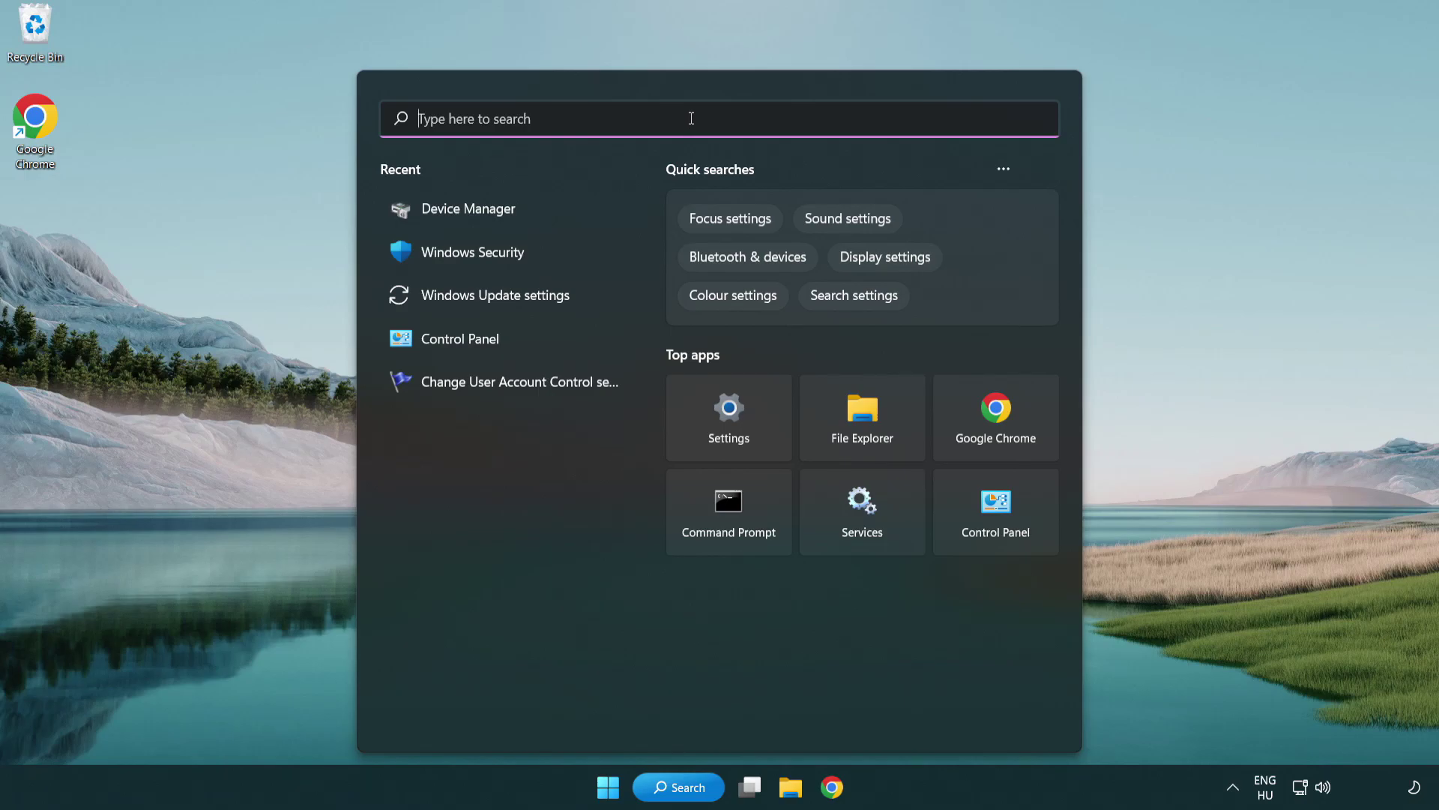
type("update")
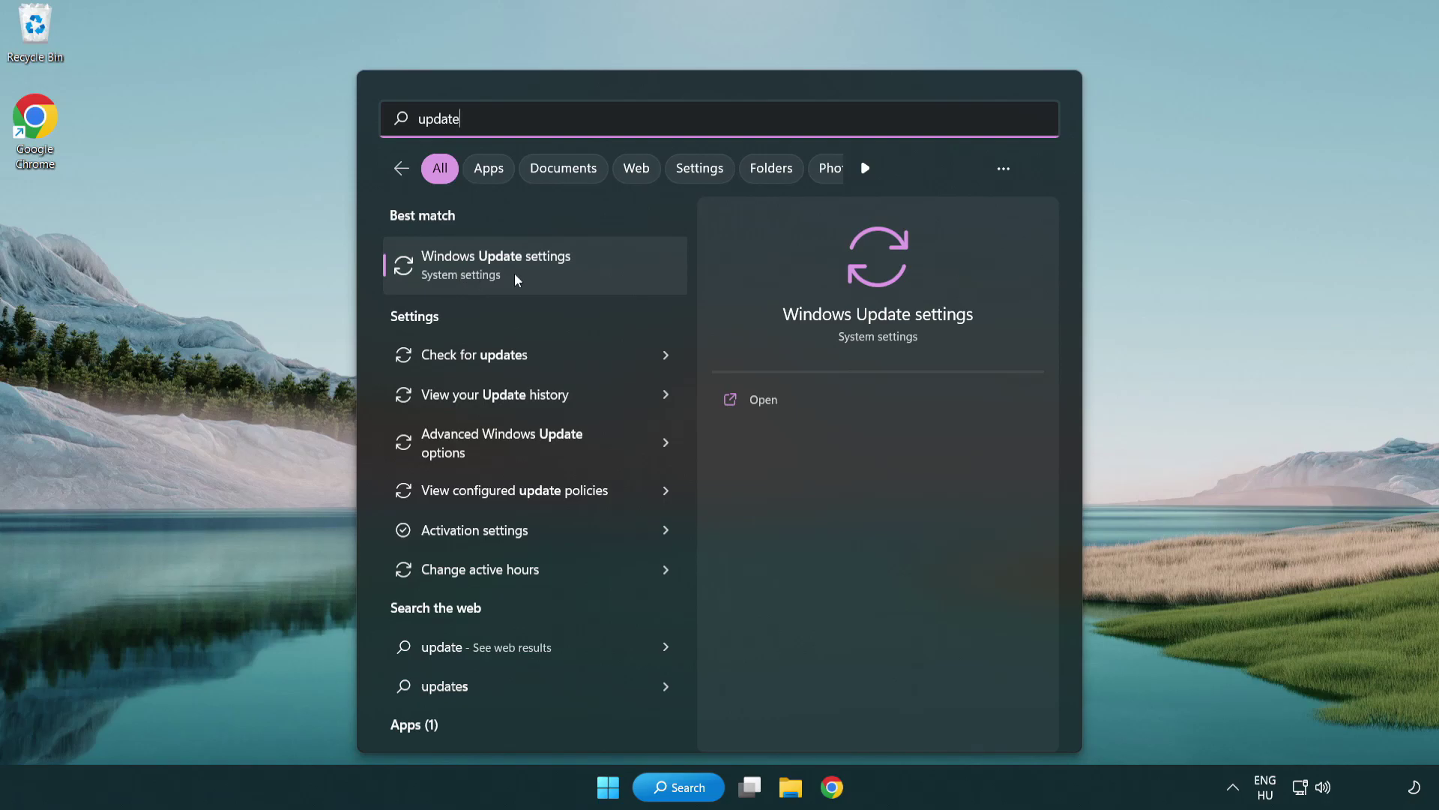
left_click(559, 269)
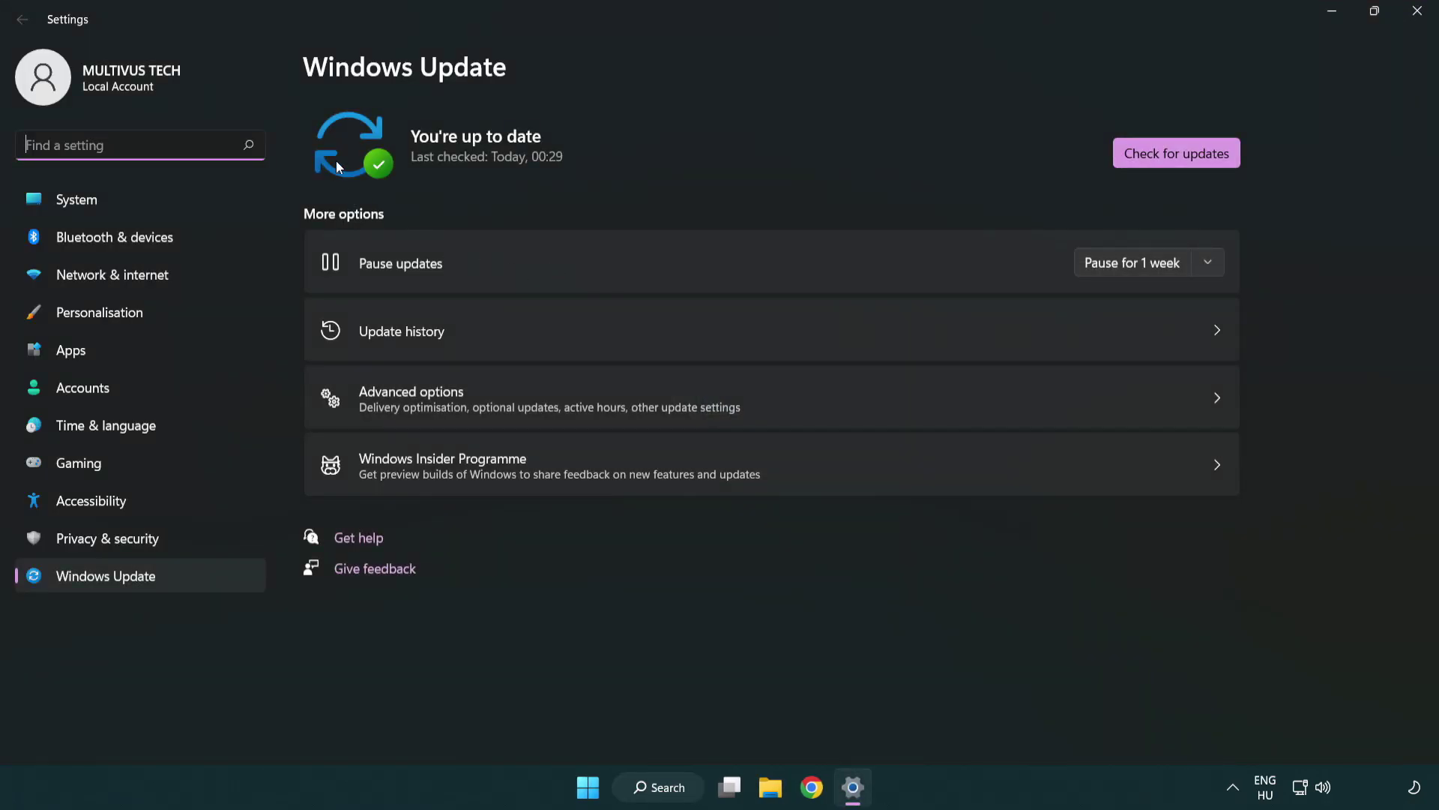
Check for updates, confirm 'You're up to date', and close Settings
left_click(1215, 159)
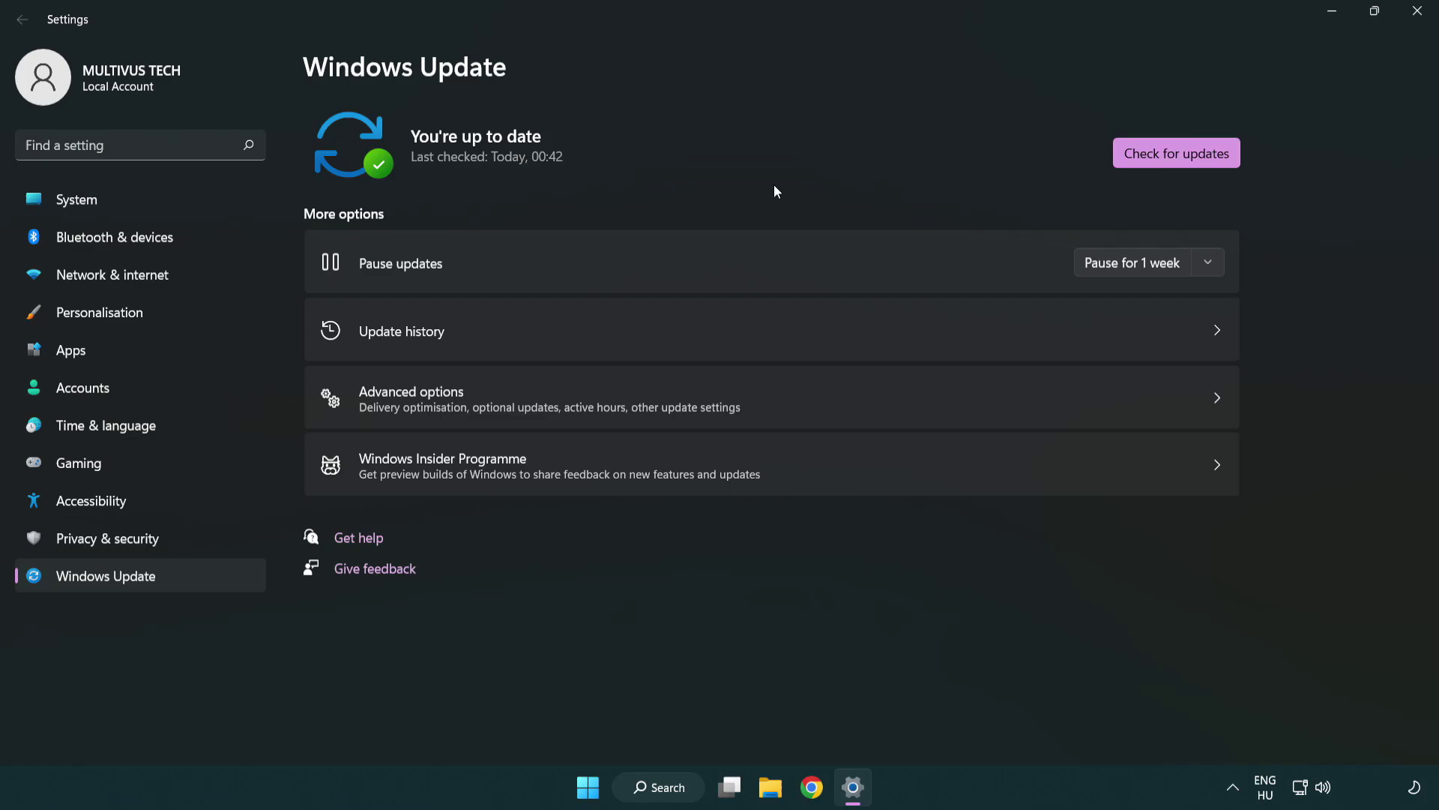
left_click(1412, 21)
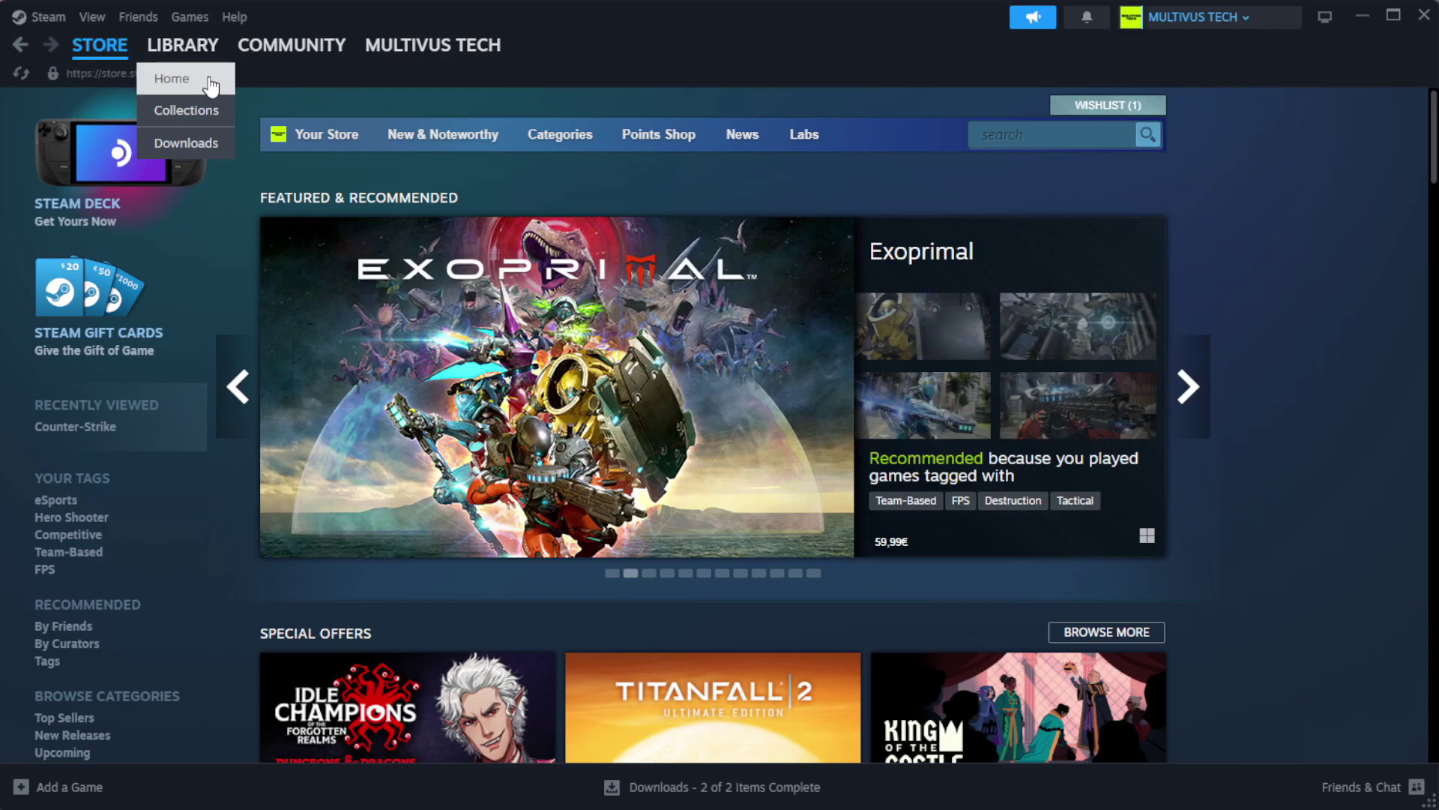
Go to Steam's Library Home and right-click YOUR NOT WORKING GAME under Favorites
left_click(208, 84)
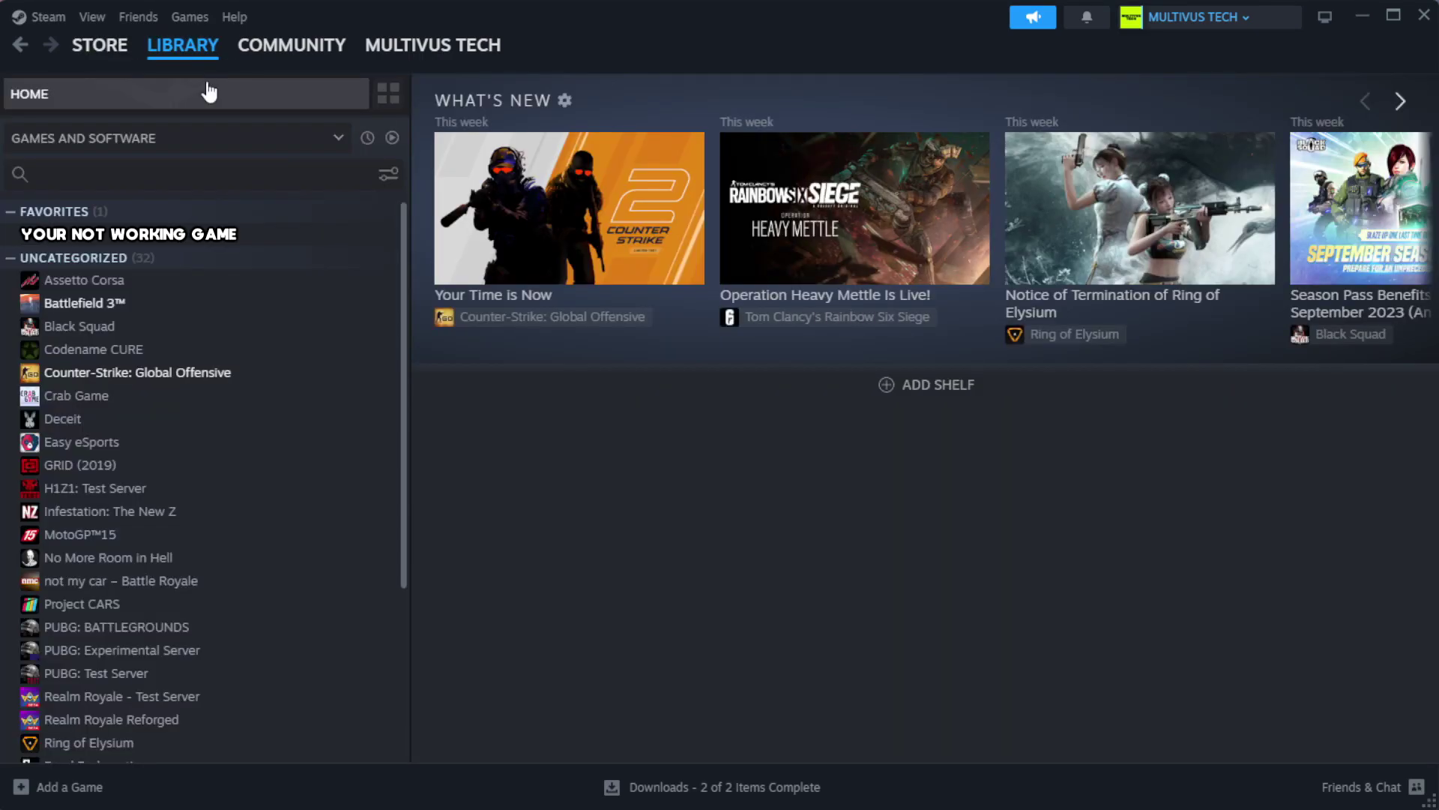
right_click(354, 245)
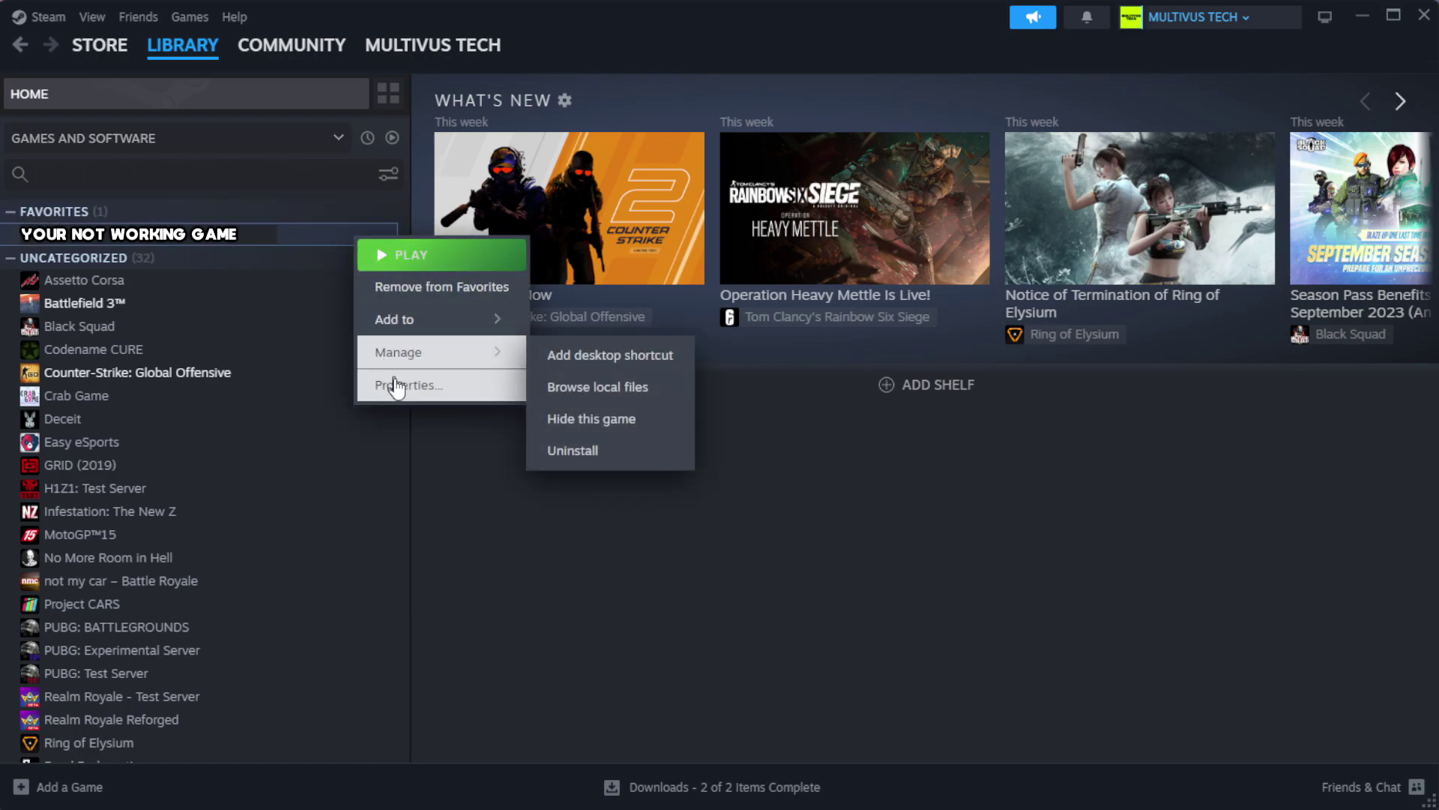
Verify YOUR NOT WORKING GAME's installed files, with all 1039 files validated
left_click(450, 387)
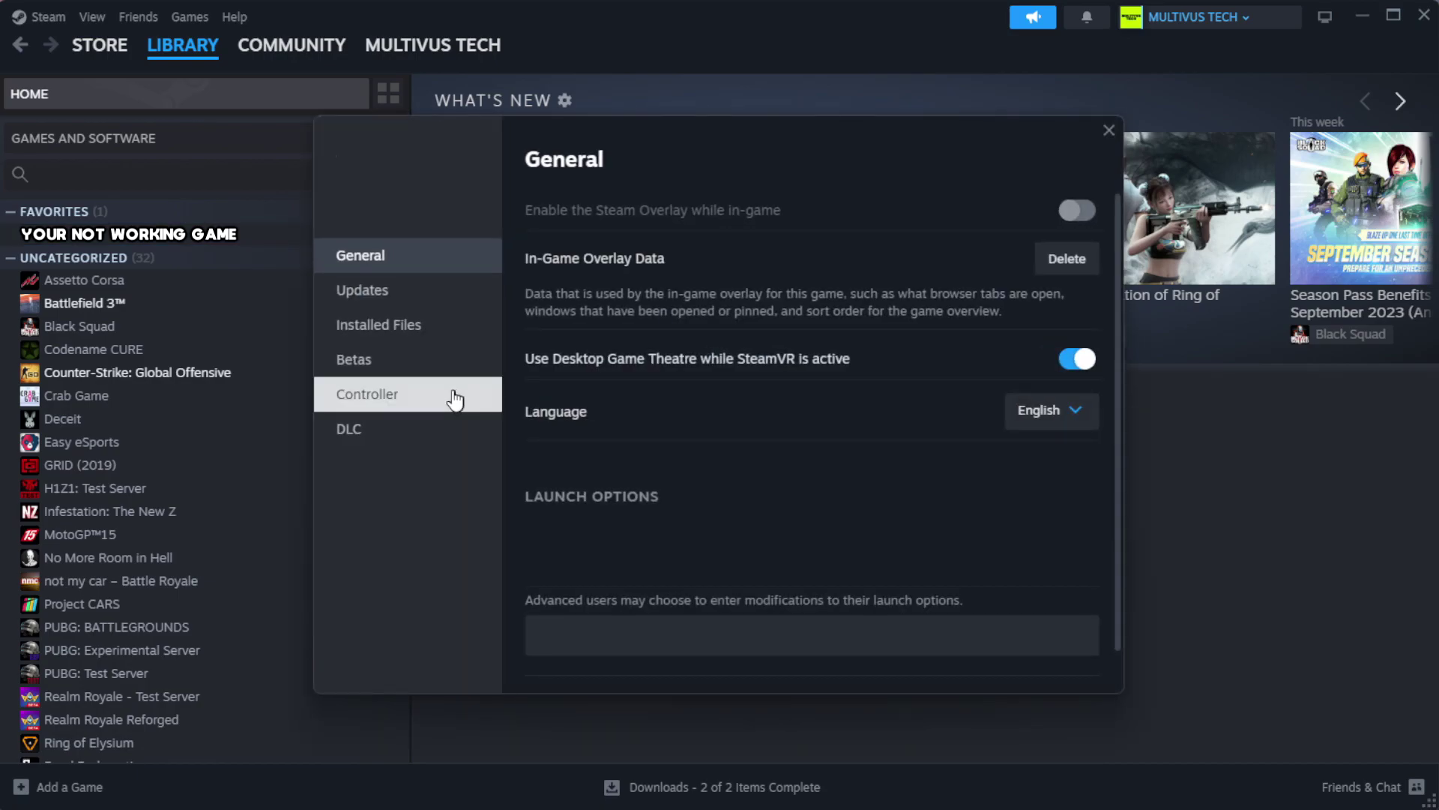
left_click(406, 338)
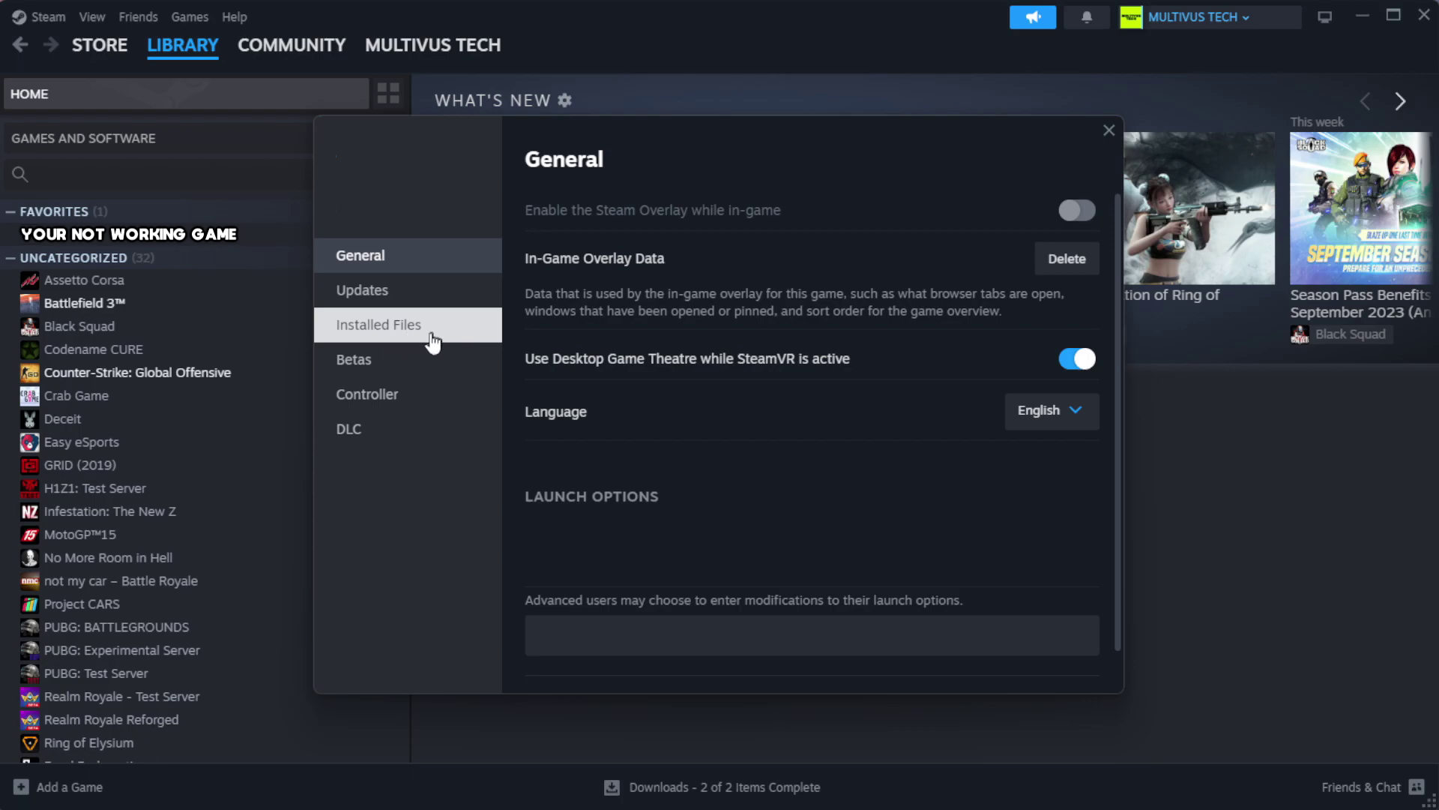
left_click(472, 341)
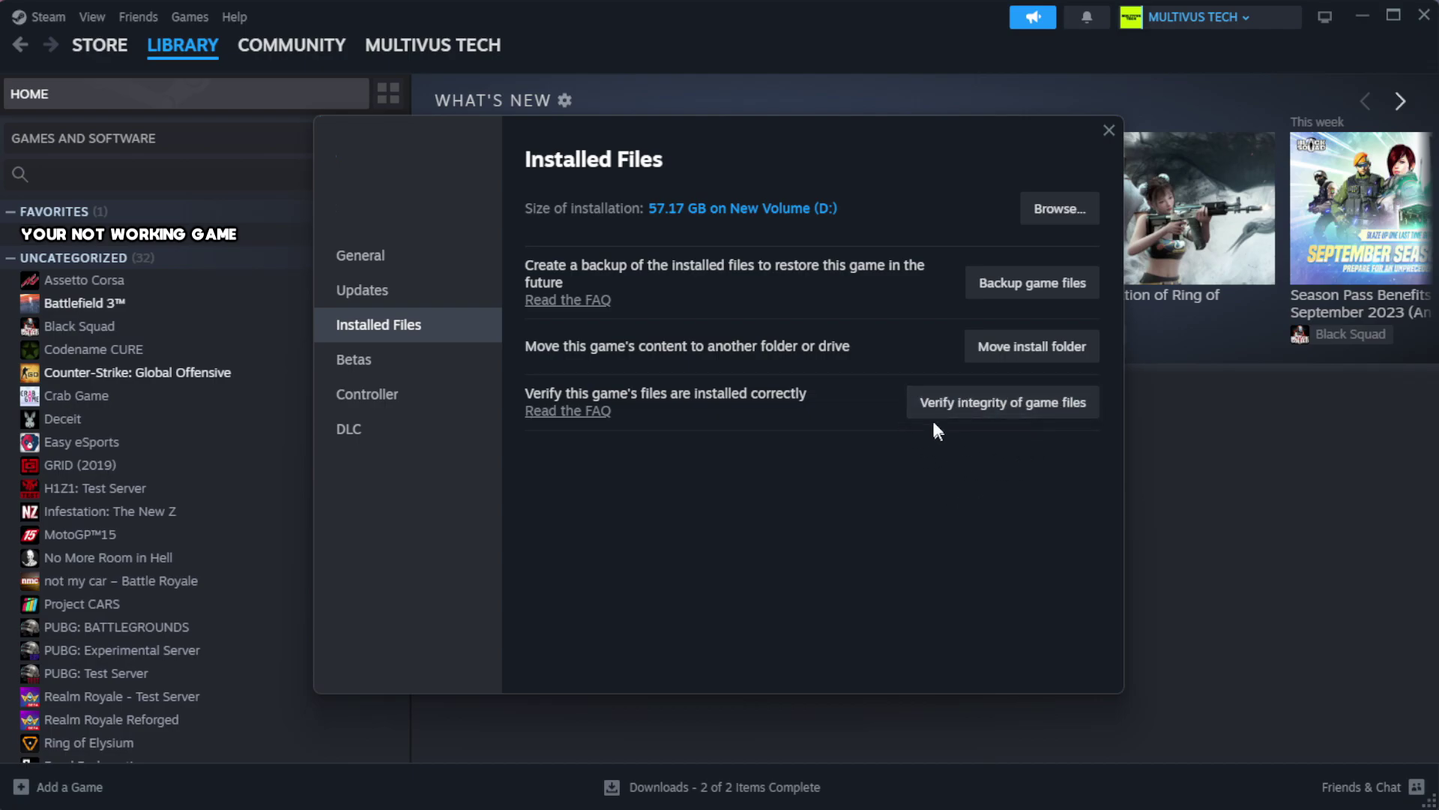
left_click(1009, 407)
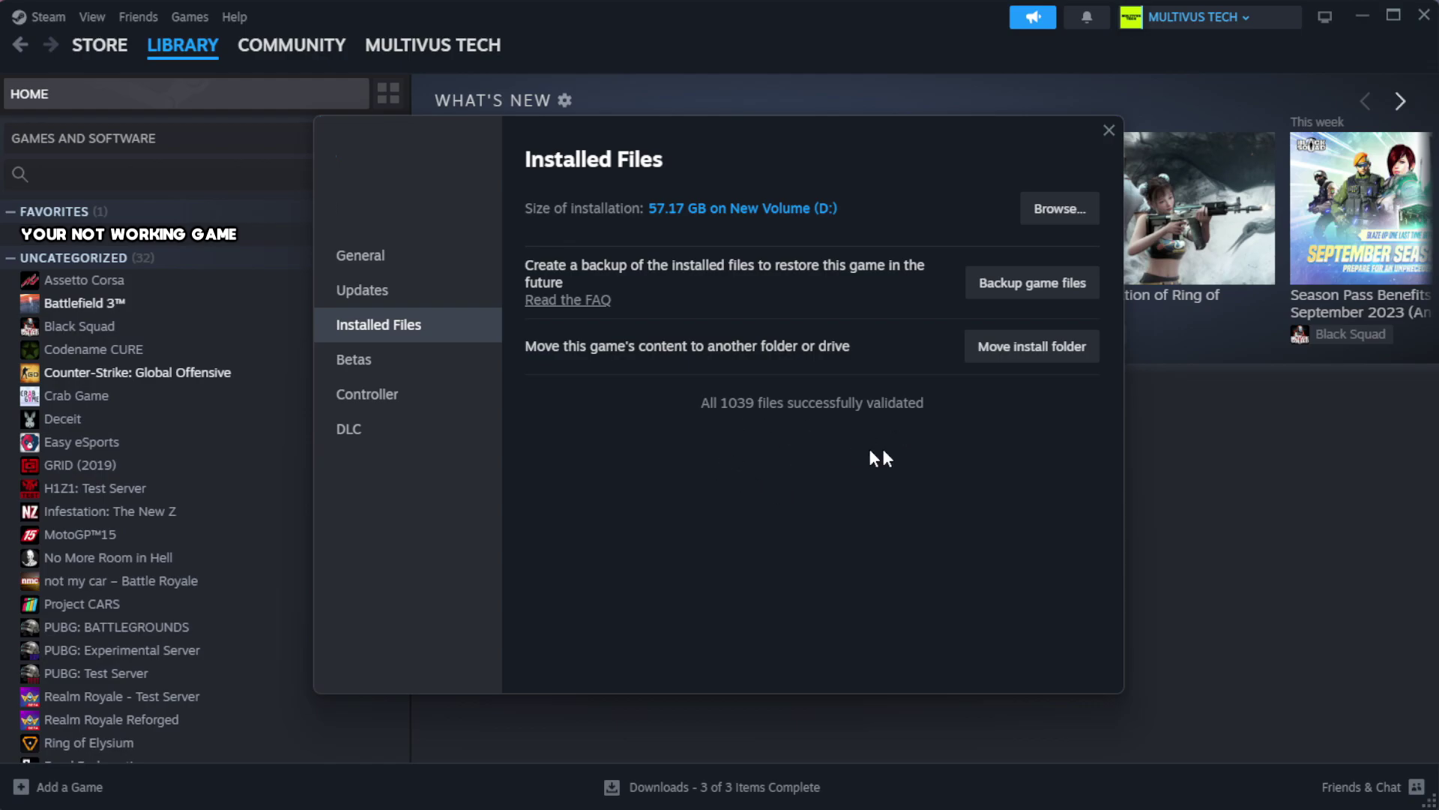
Open the game's install folder and the YOUR NOT WORKING GAME shortcut's Properties
left_click(1057, 214)
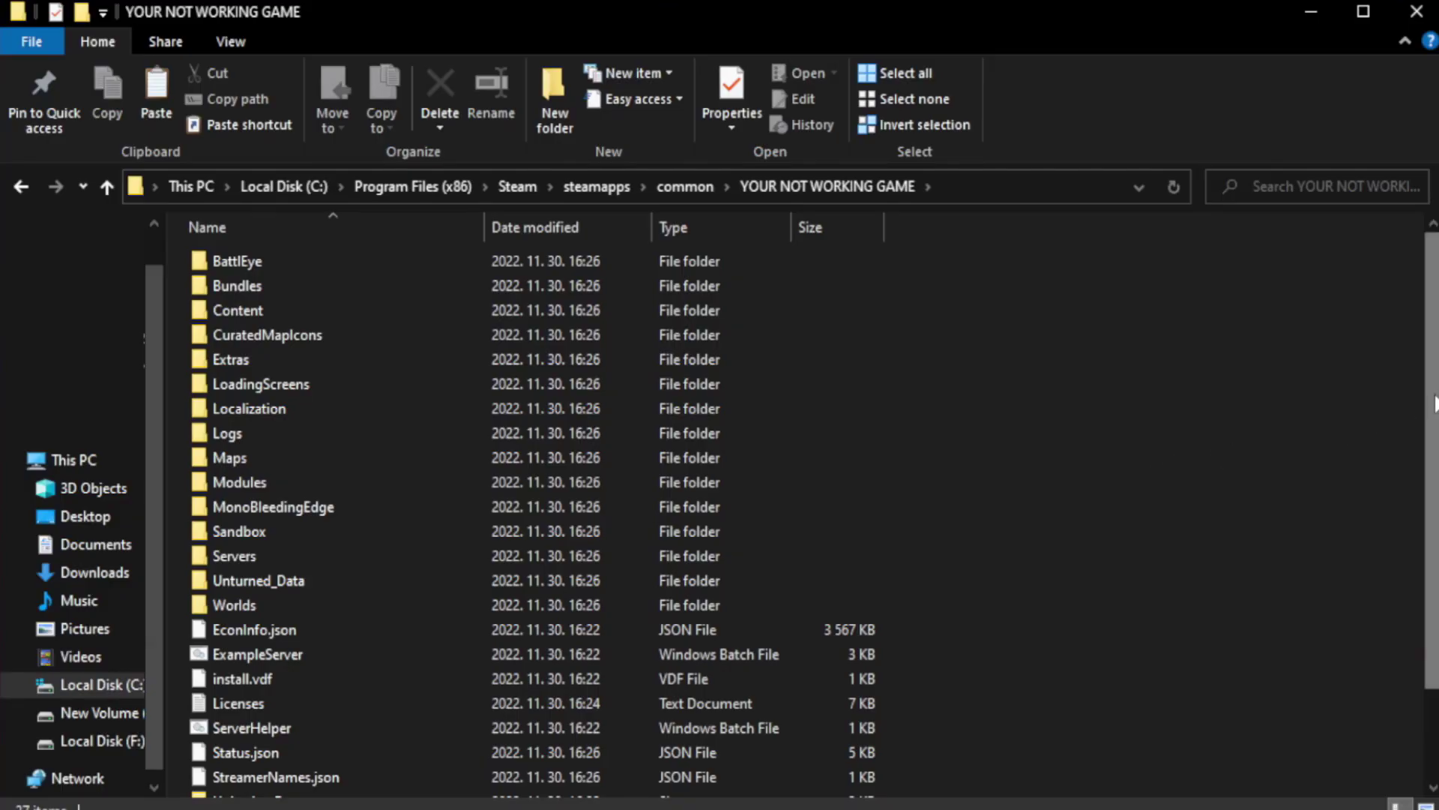
left_click_drag(1432, 450, 1436, 538)
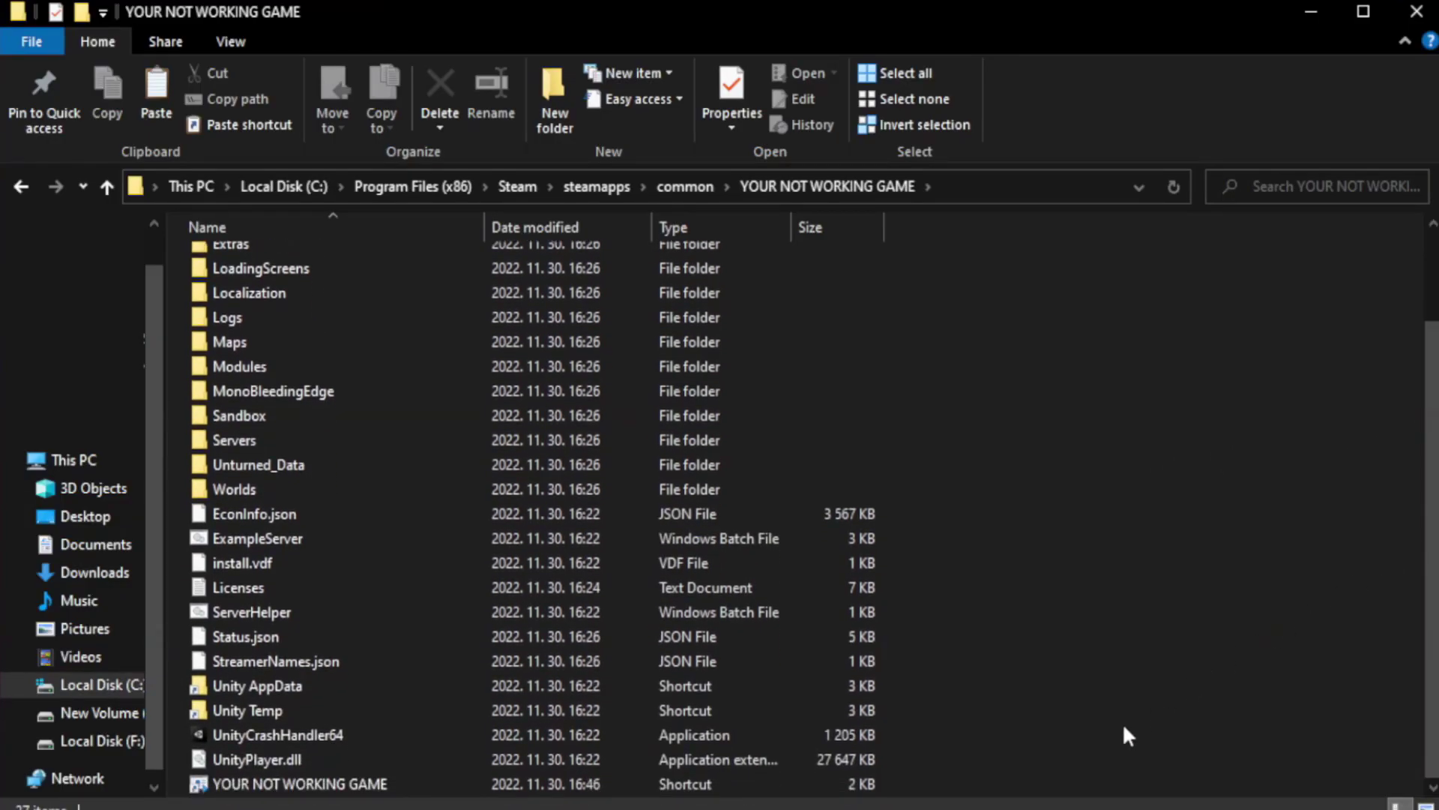
left_click(519, 788)
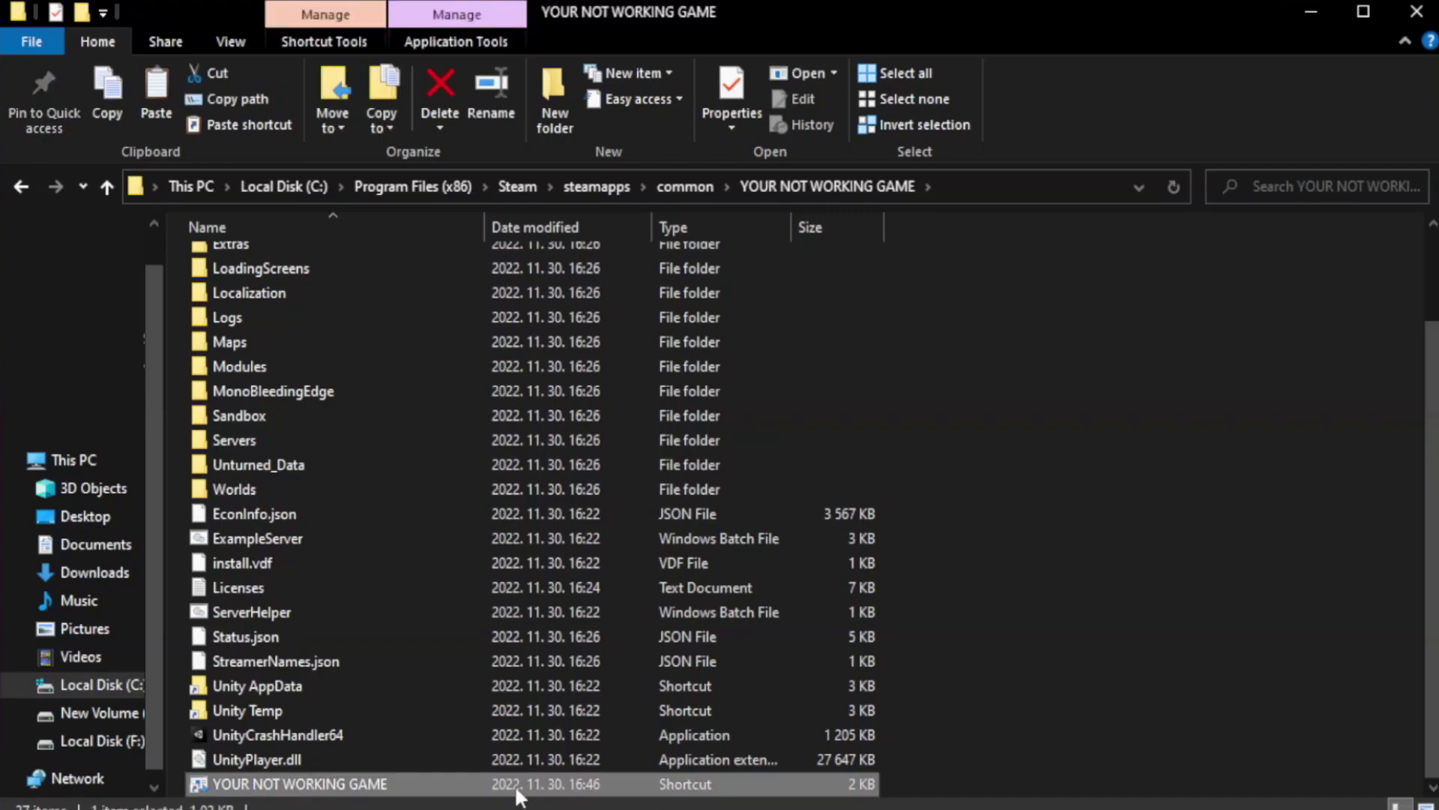
right_click(480, 779)
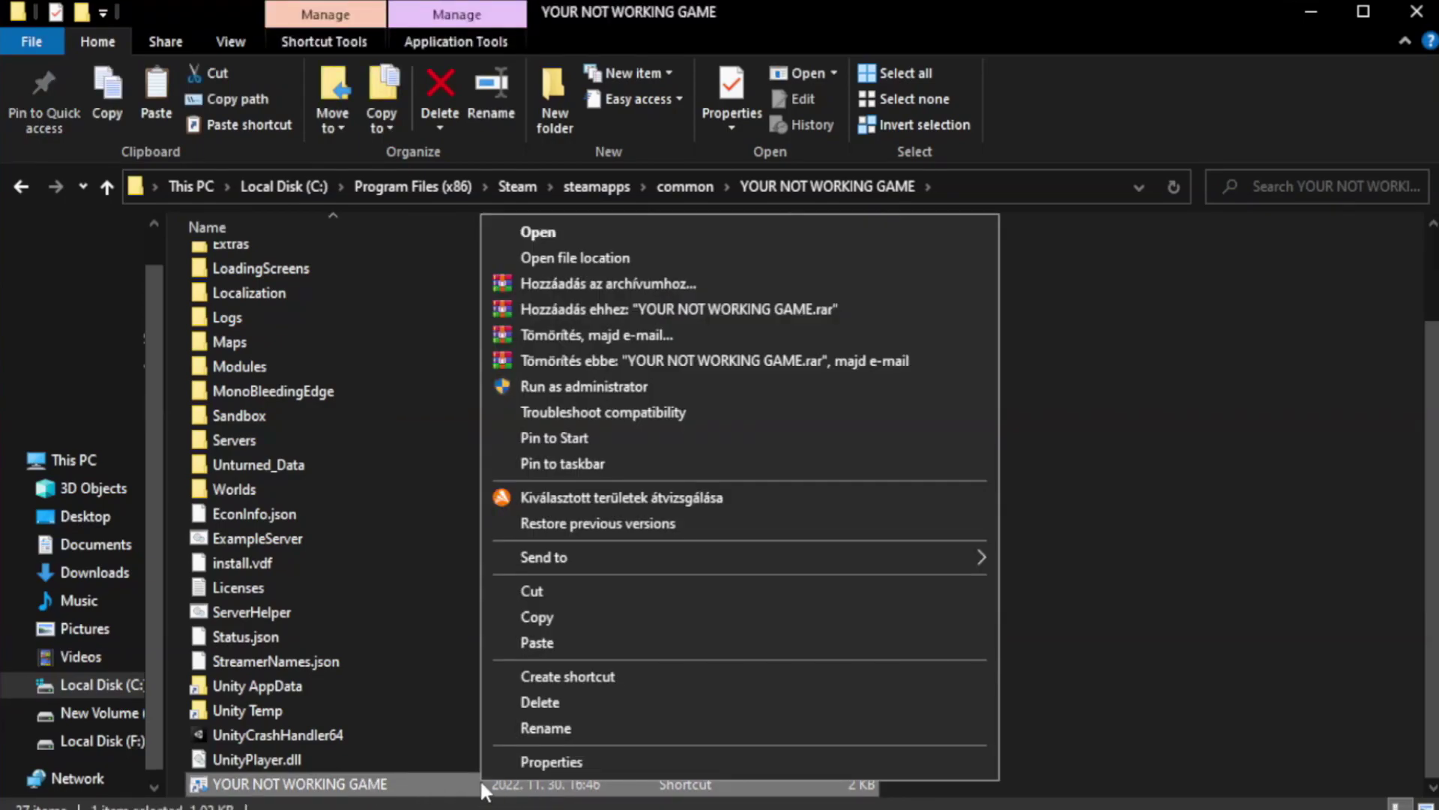
left_click(733, 768)
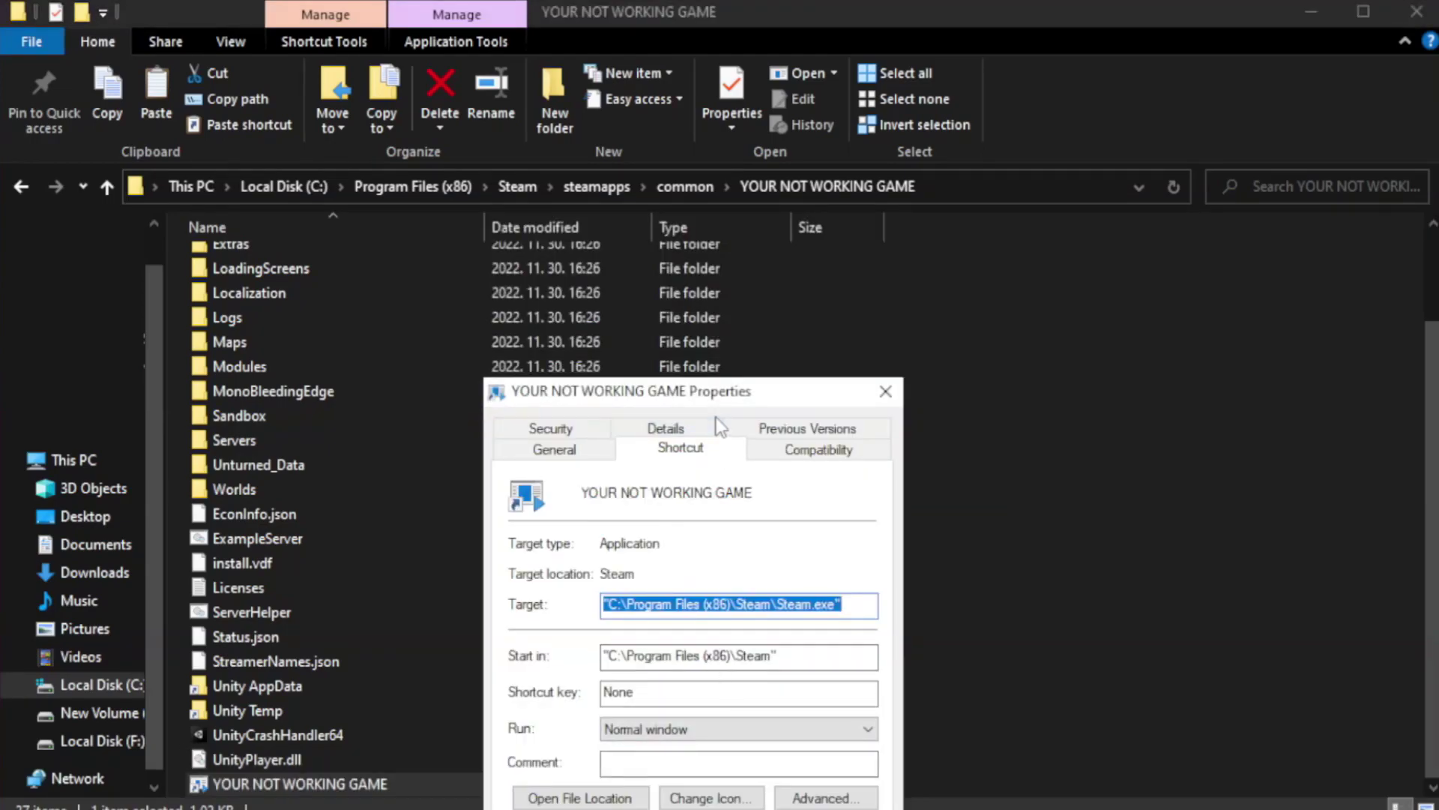
Move the shortcut's Properties dialog up and show its Compatibility settings
left_click_drag(724, 396, 723, 148)
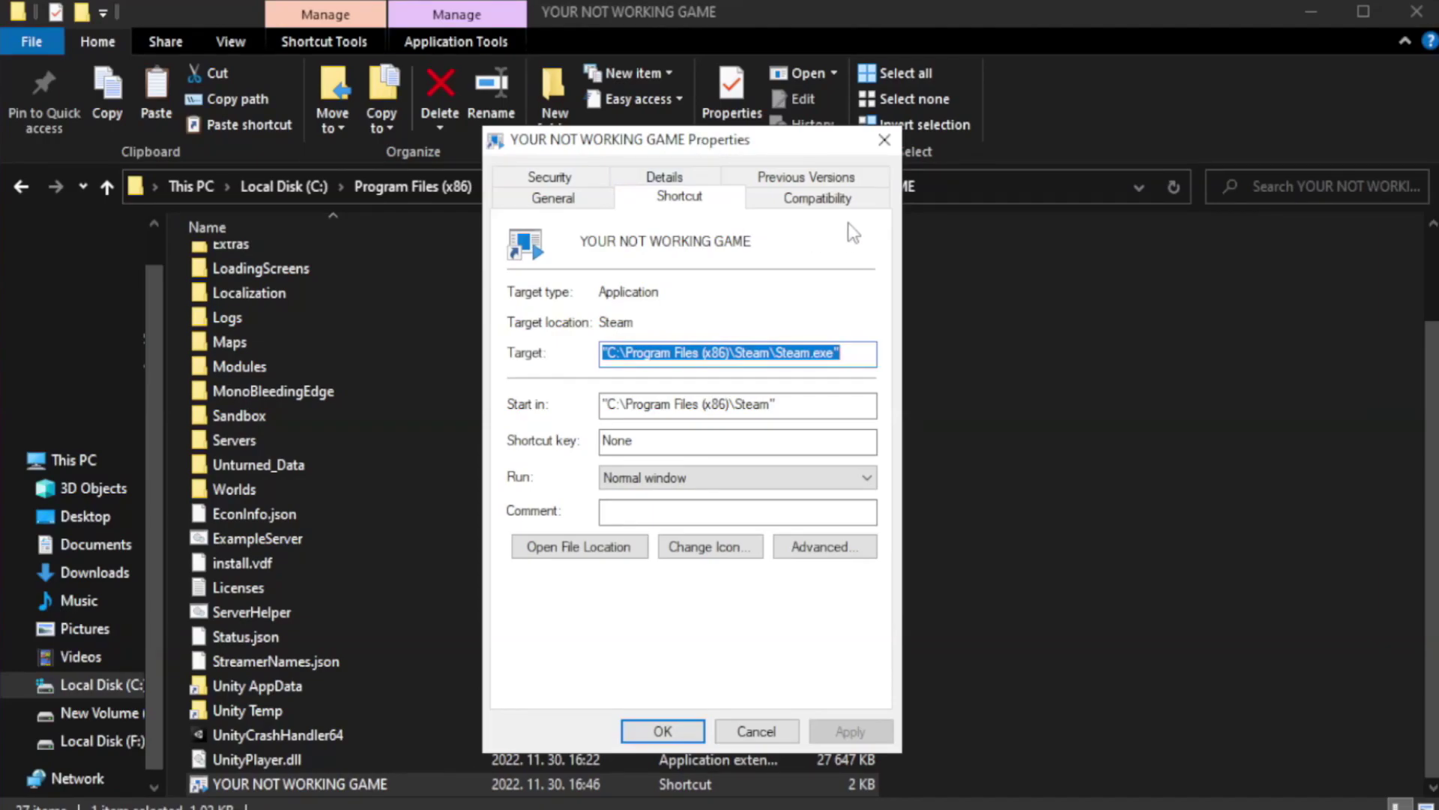
left_click(812, 209)
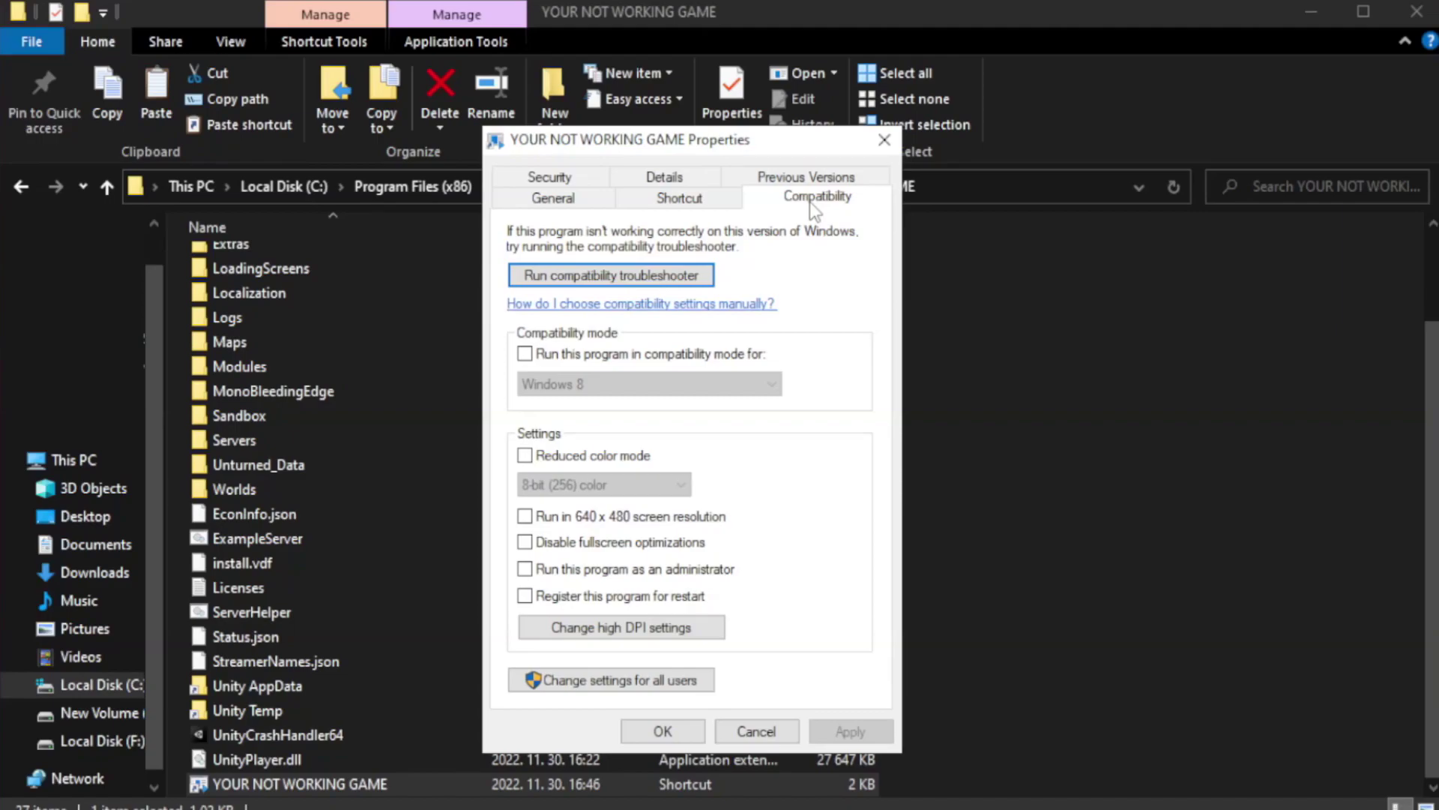
Set the shortcut to Windows 8 compatibility mode as administrator, then apply and confirm
left_click(570, 353)
left_click(614, 380)
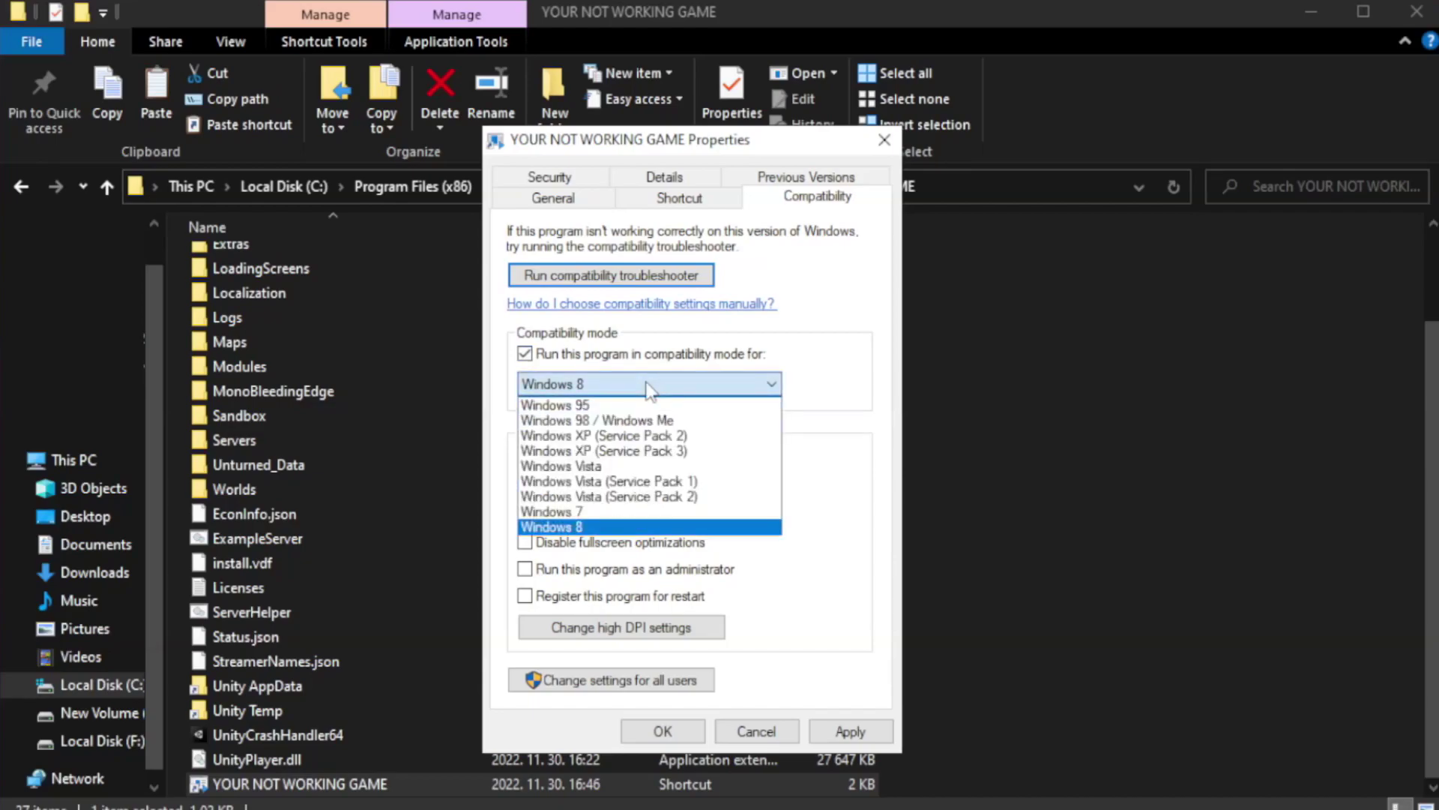
left_click(611, 527)
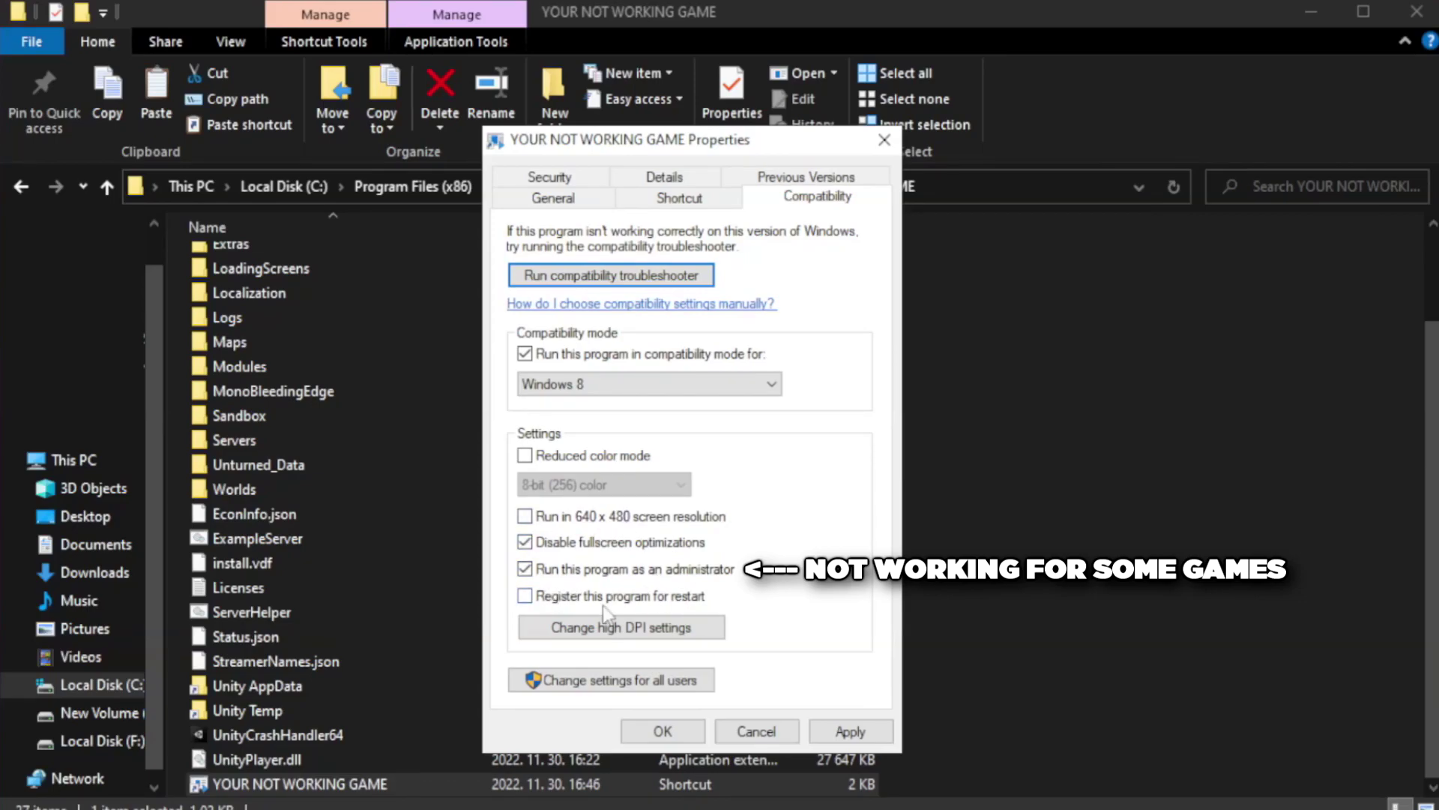
left_click(846, 737)
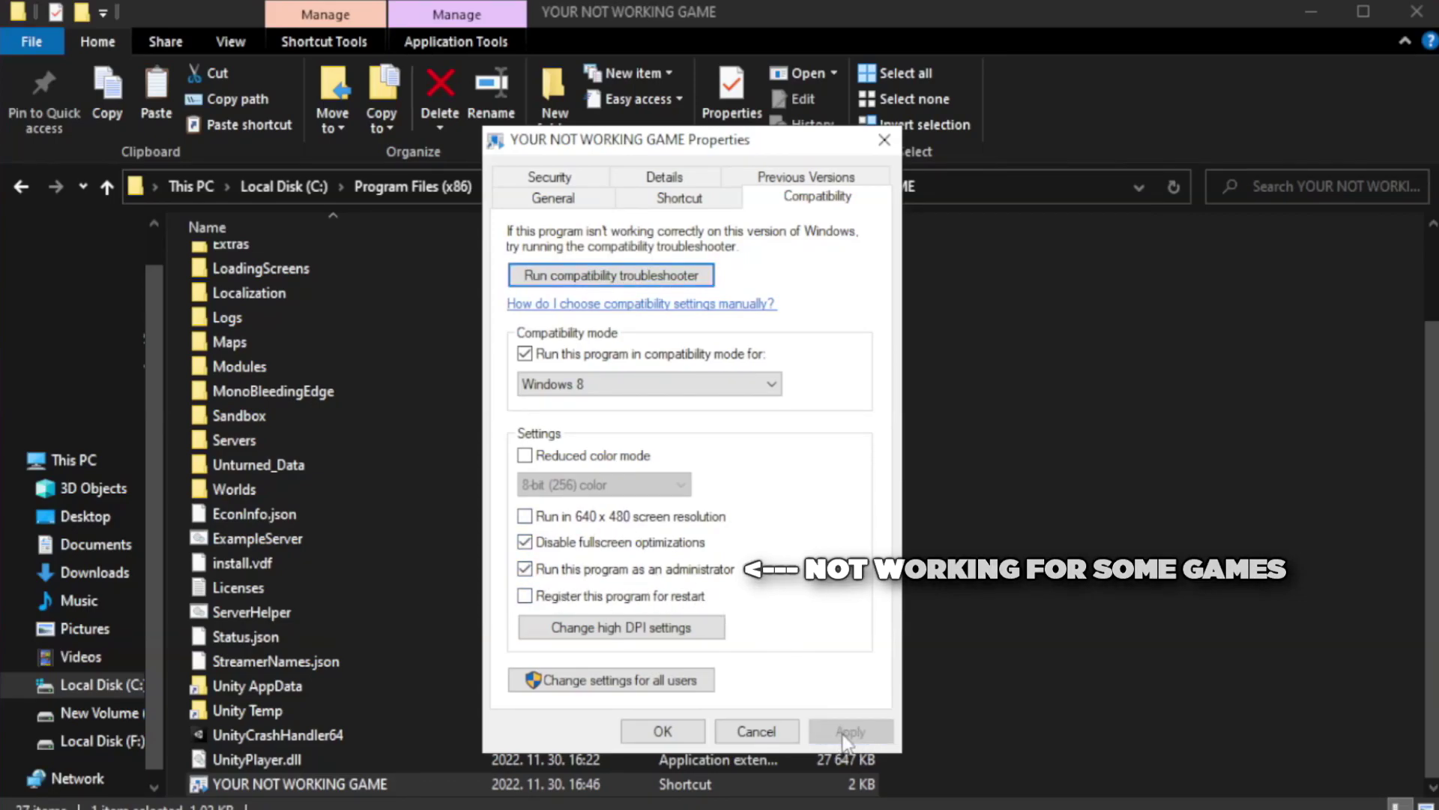
left_click(658, 733)
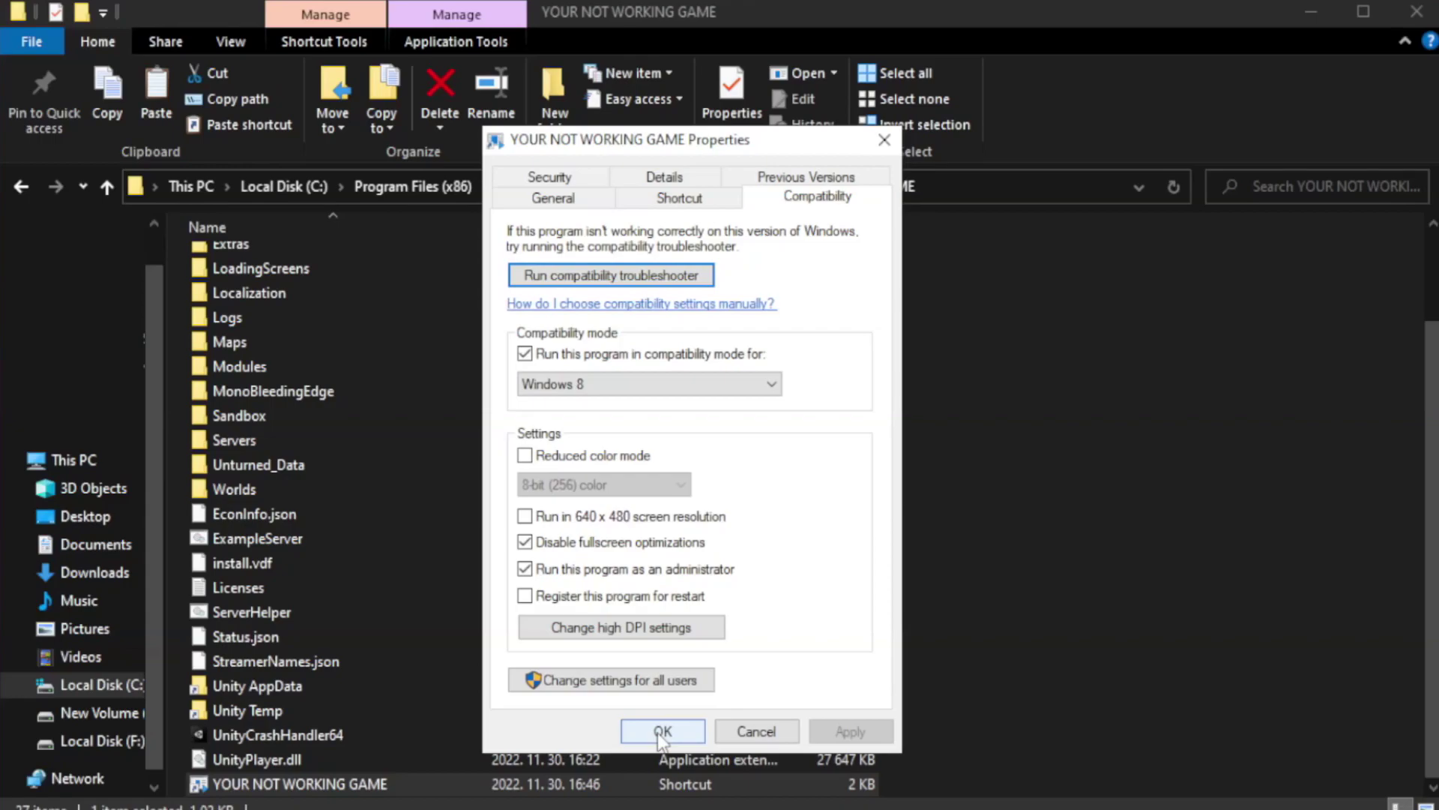
left_click(661, 733)
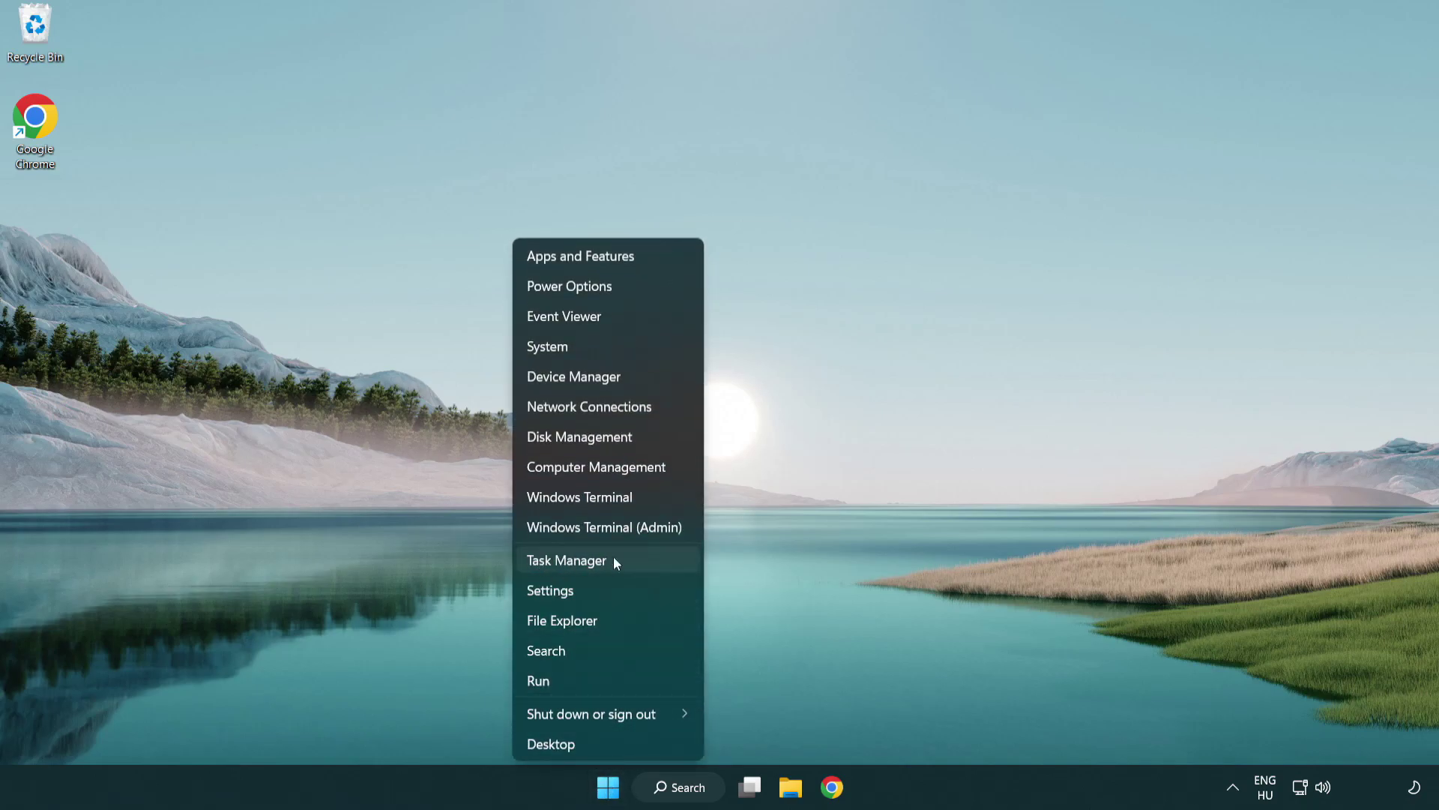
Disable the Terminal, Phone Link, Cortana and Windows Security notification startup apps in Task Manager
left_click(636, 568)
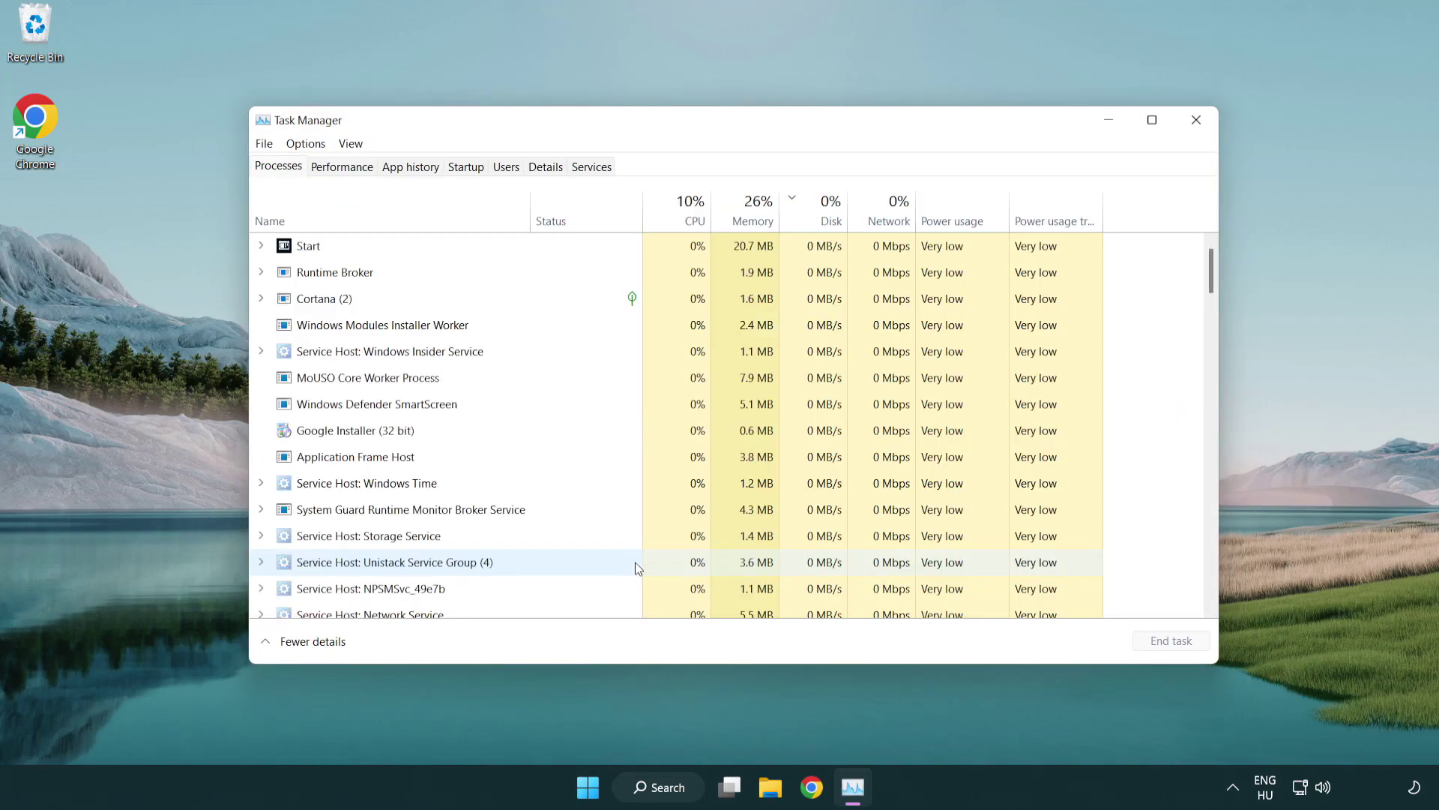
left_click(468, 168)
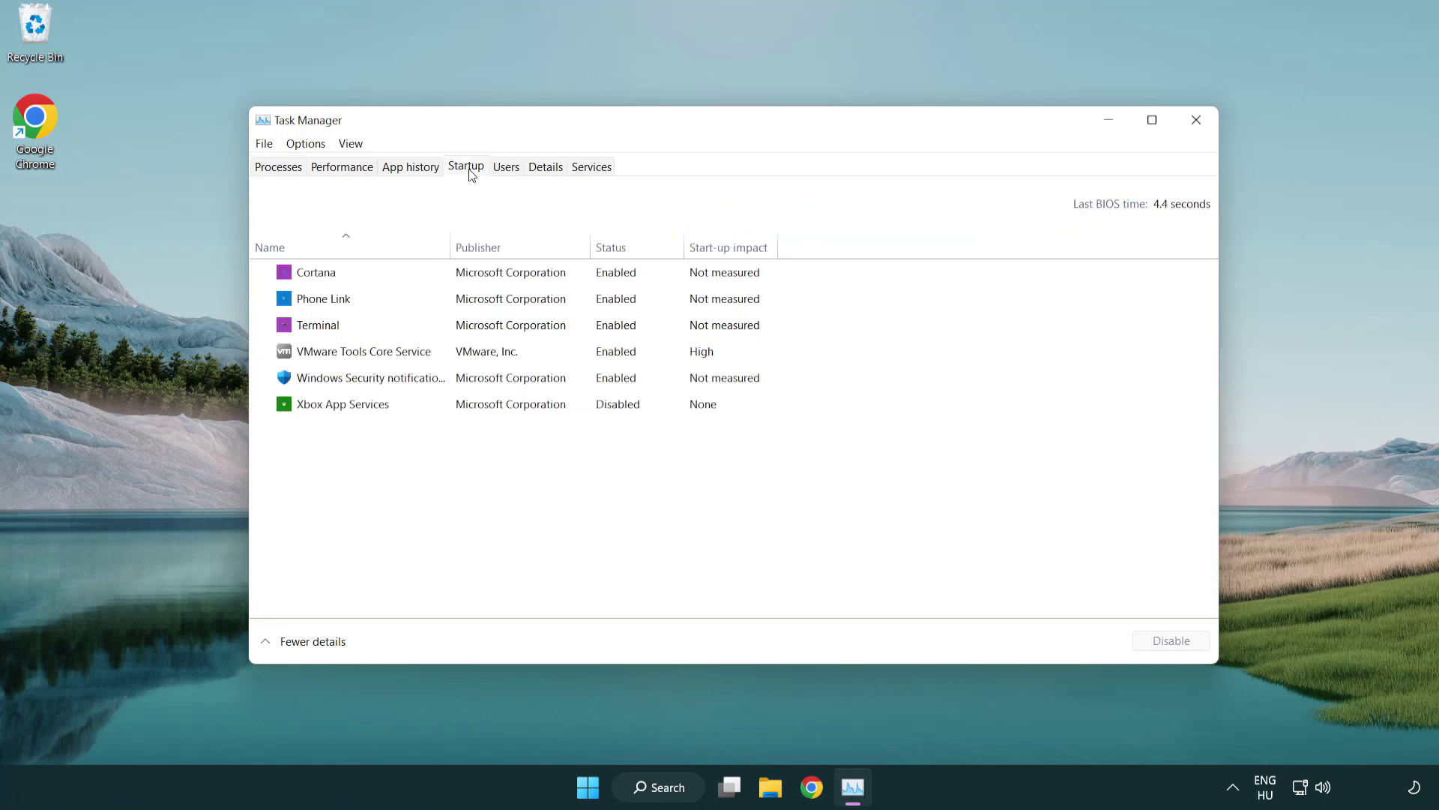
left_click(471, 327)
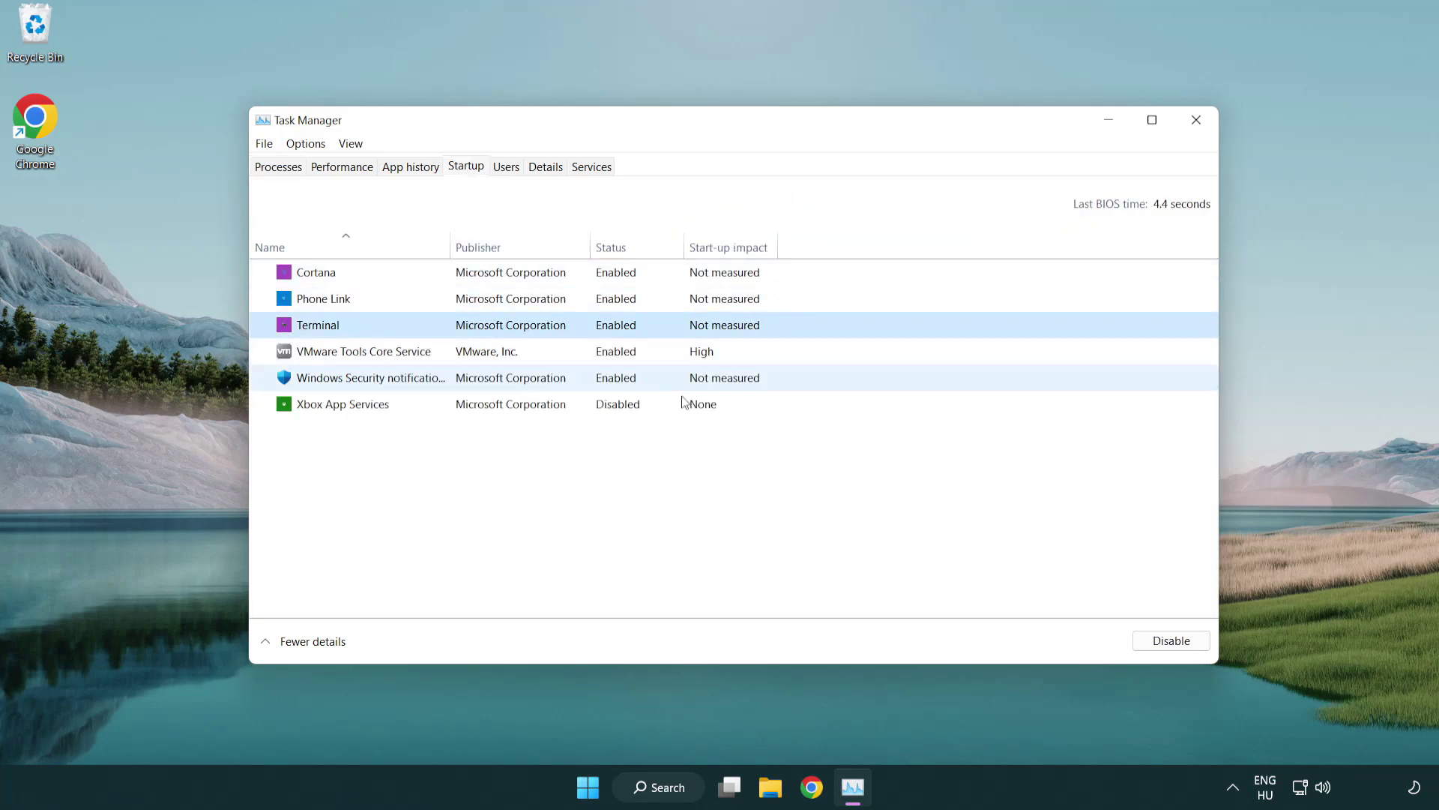
left_click(1146, 641)
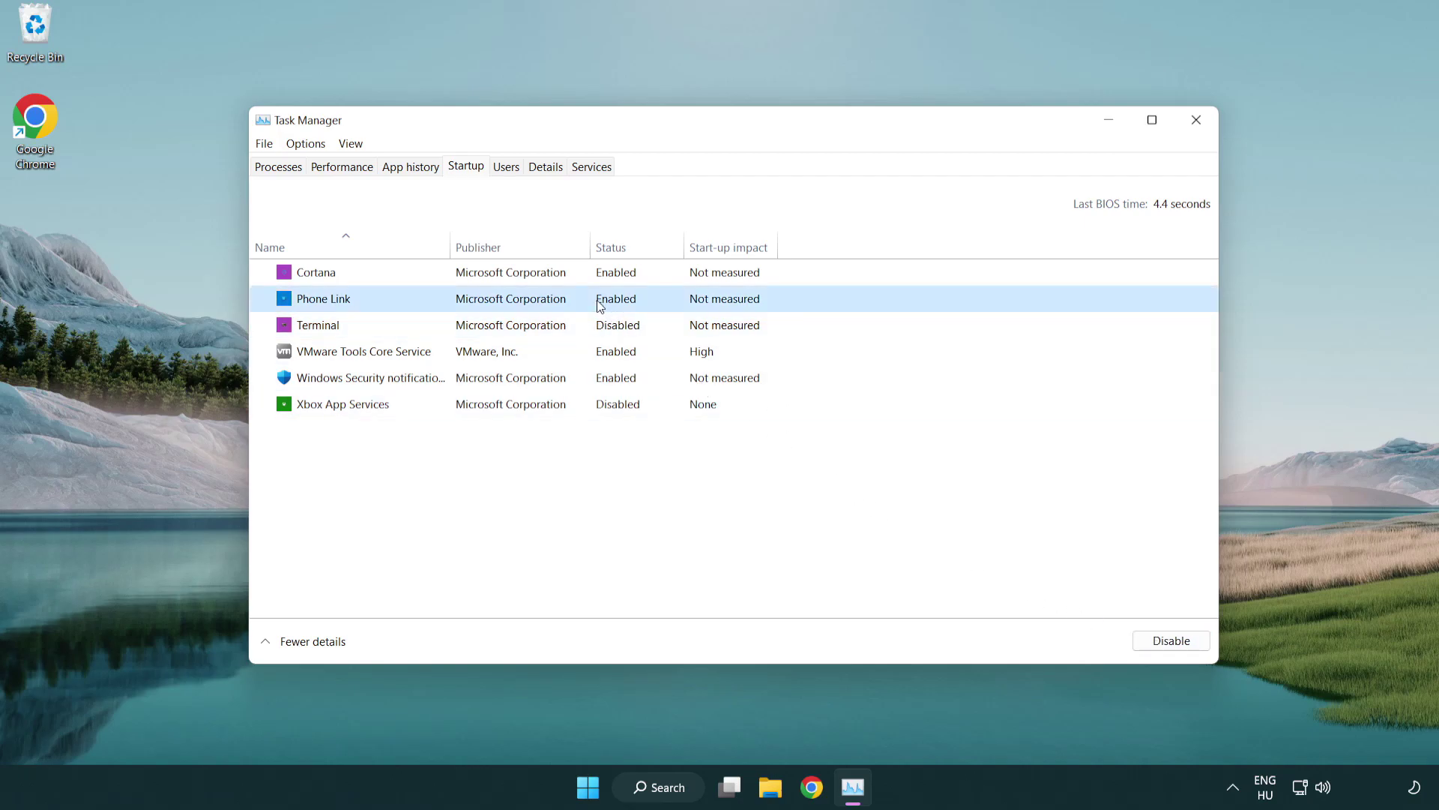
left_click(1170, 642)
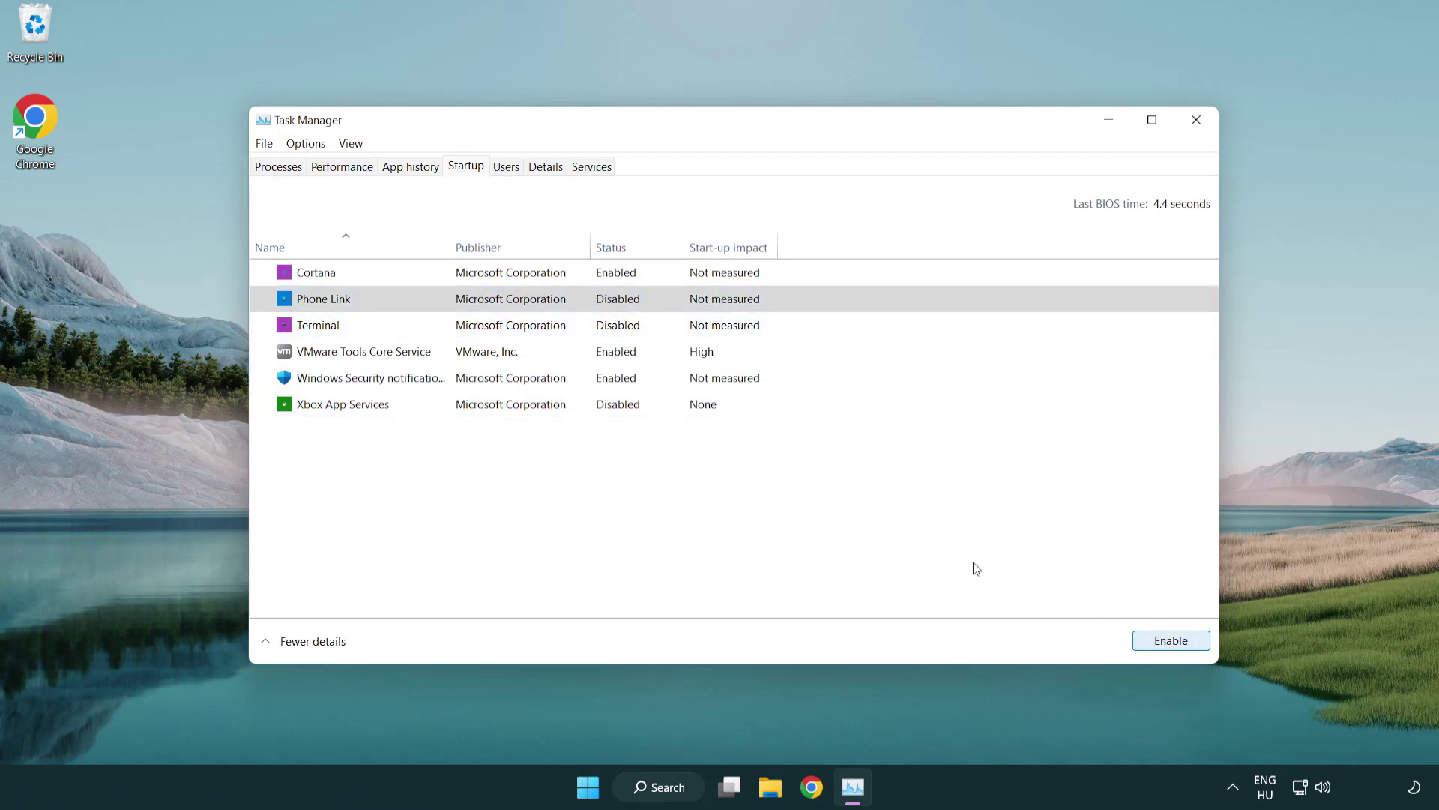
left_click(515, 276)
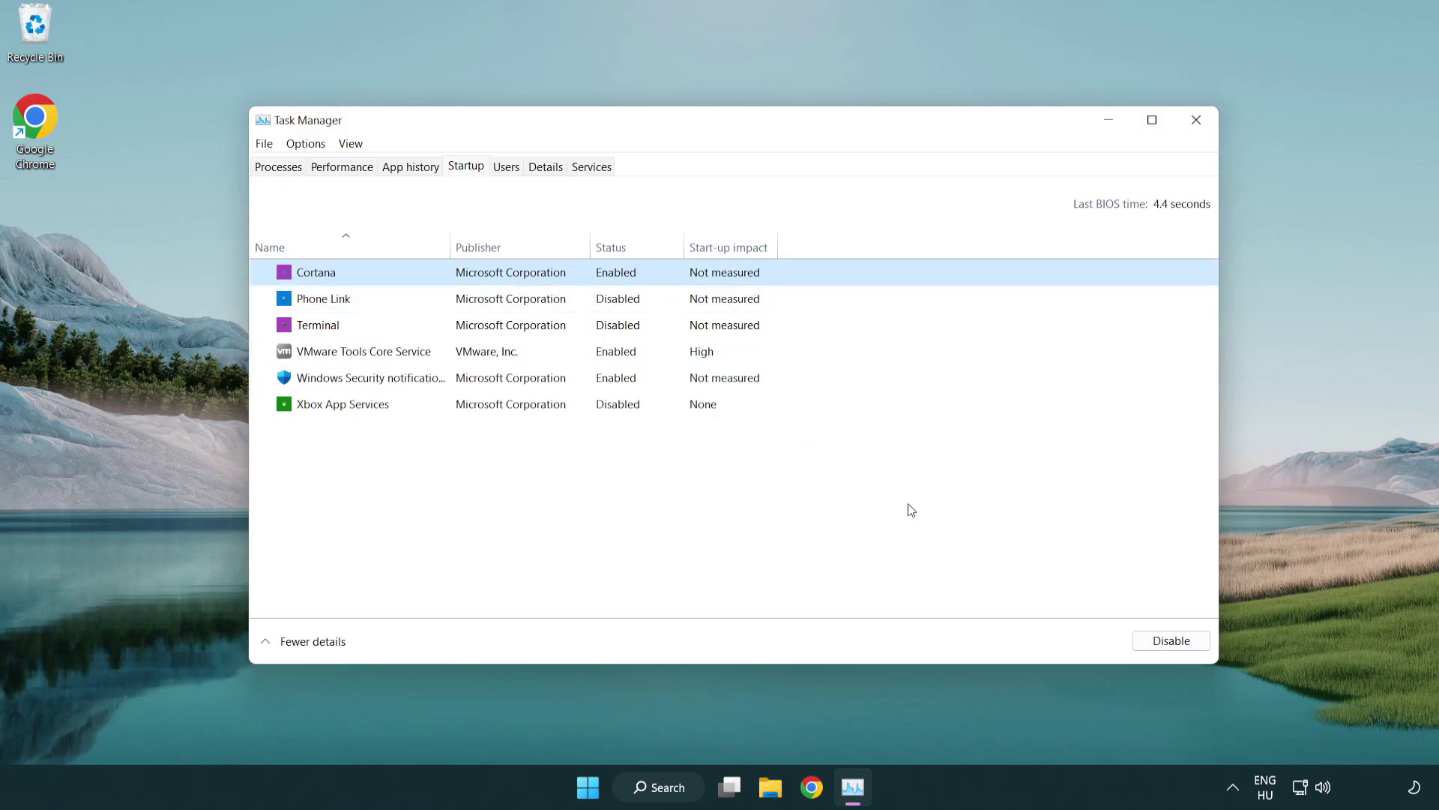
left_click(1170, 641)
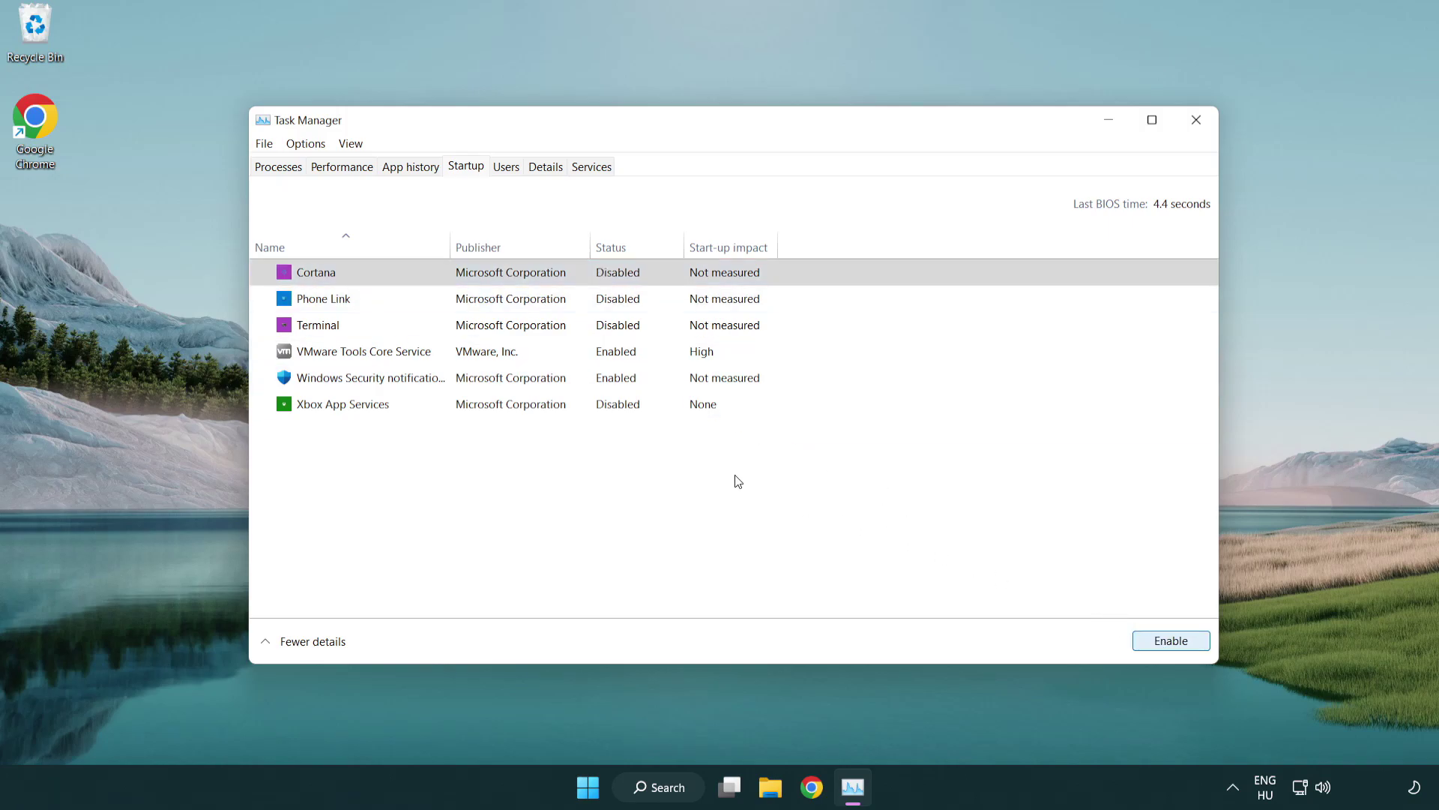
left_click(685, 393)
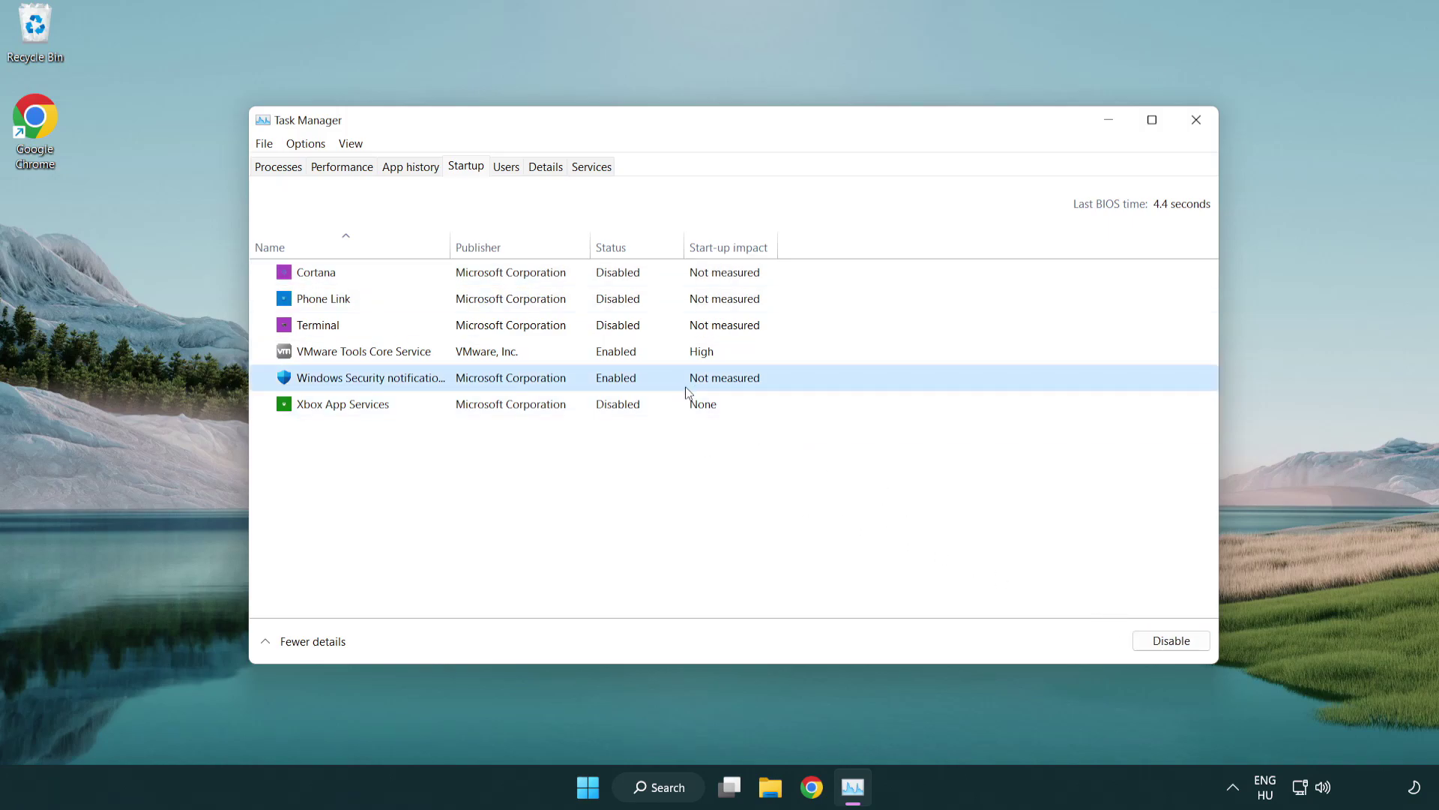
left_click(1163, 641)
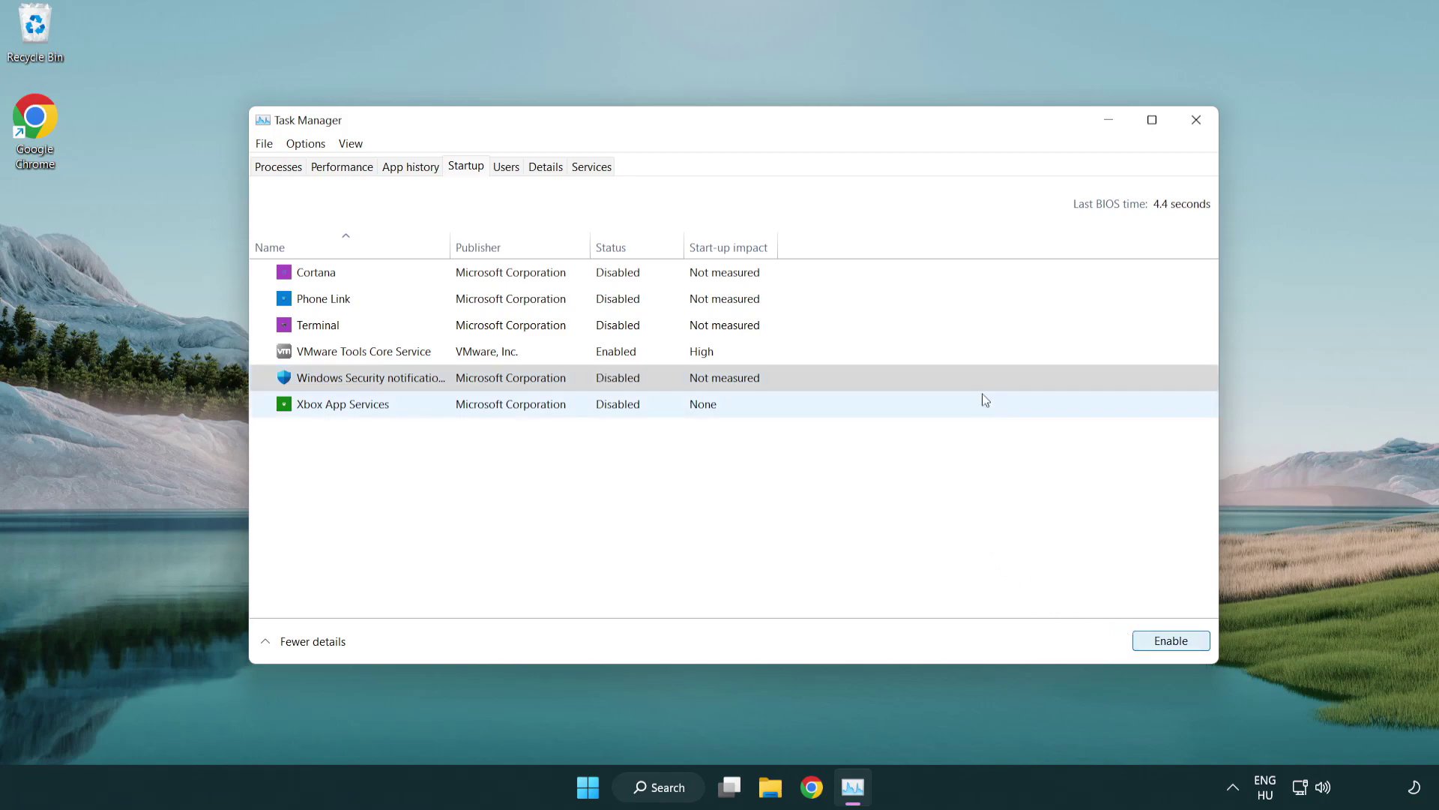
Close Task Manager and download dxwebsetup.exe, the DirectX End-User Runtime Web Installer, in Chrome
left_click(1196, 120)
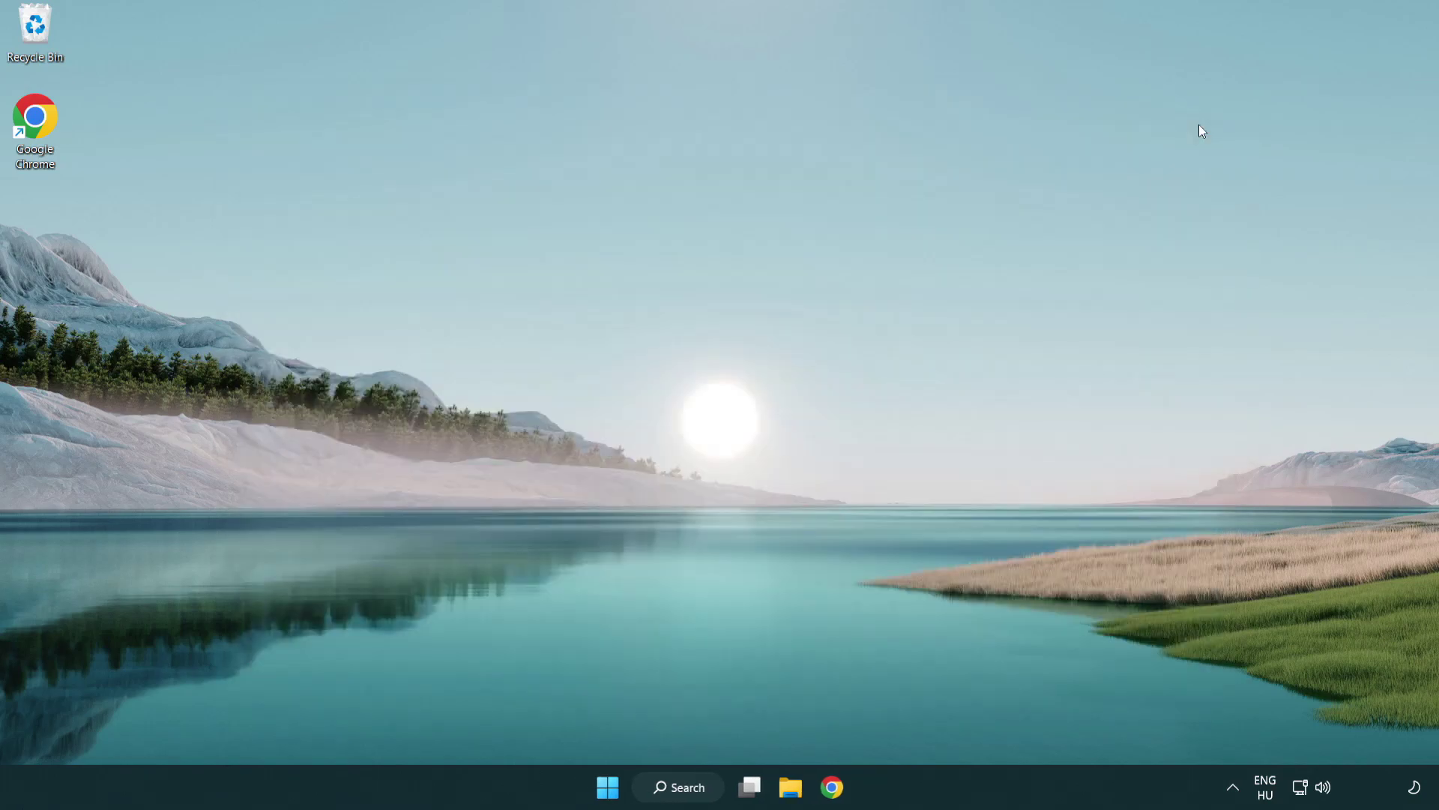
left_click(838, 798)
scroll(597, 633, "up", 2)
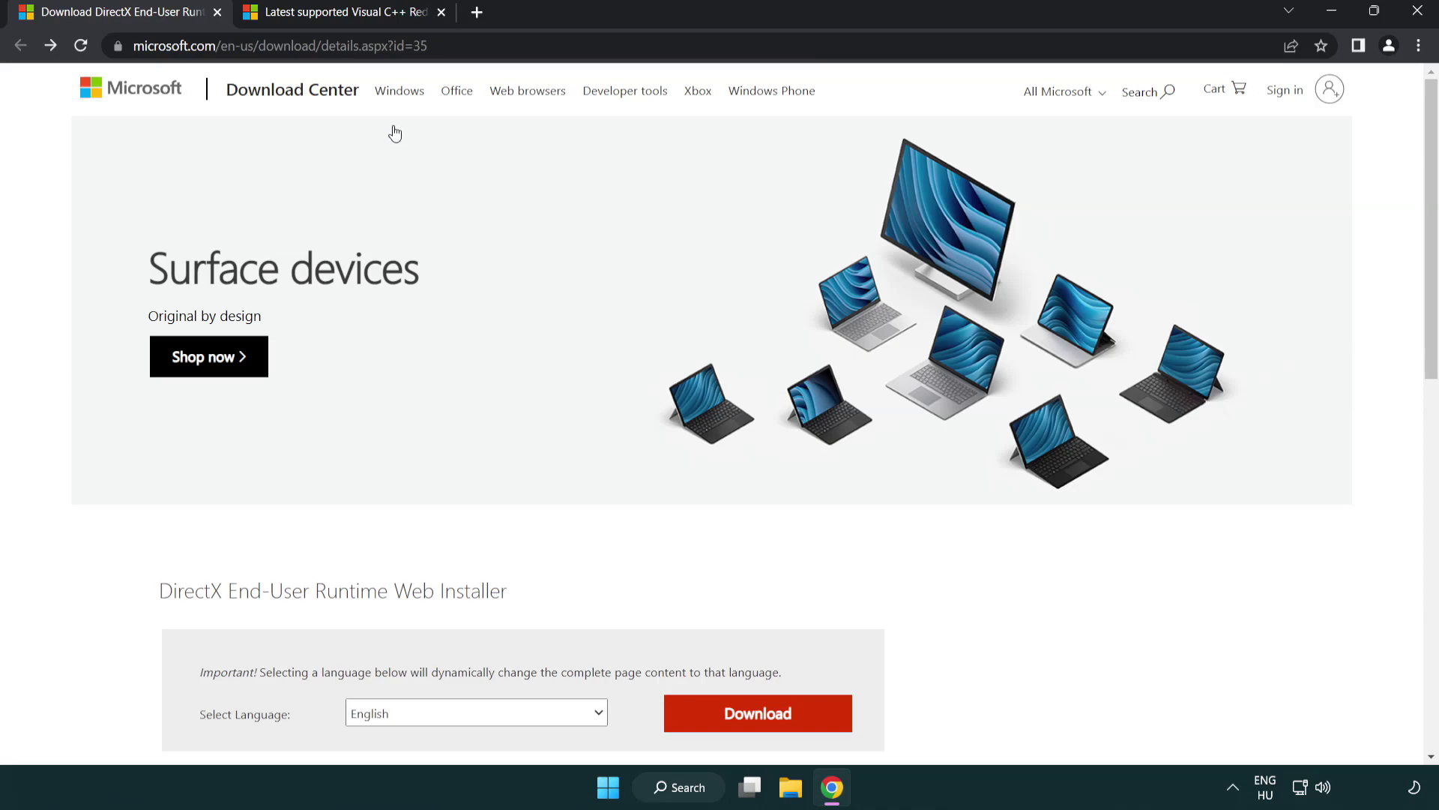
left_click(620, 48)
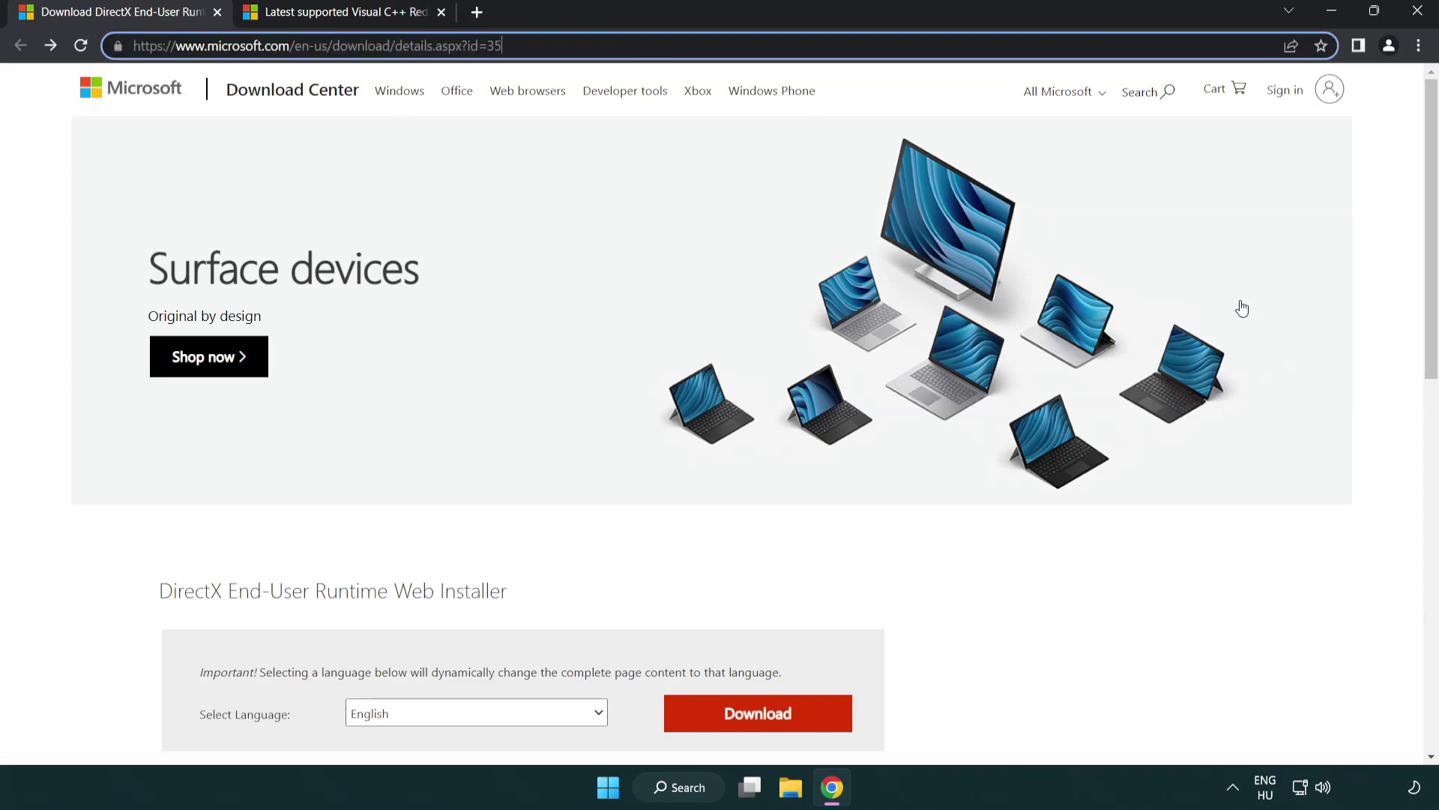
left_click(1377, 326)
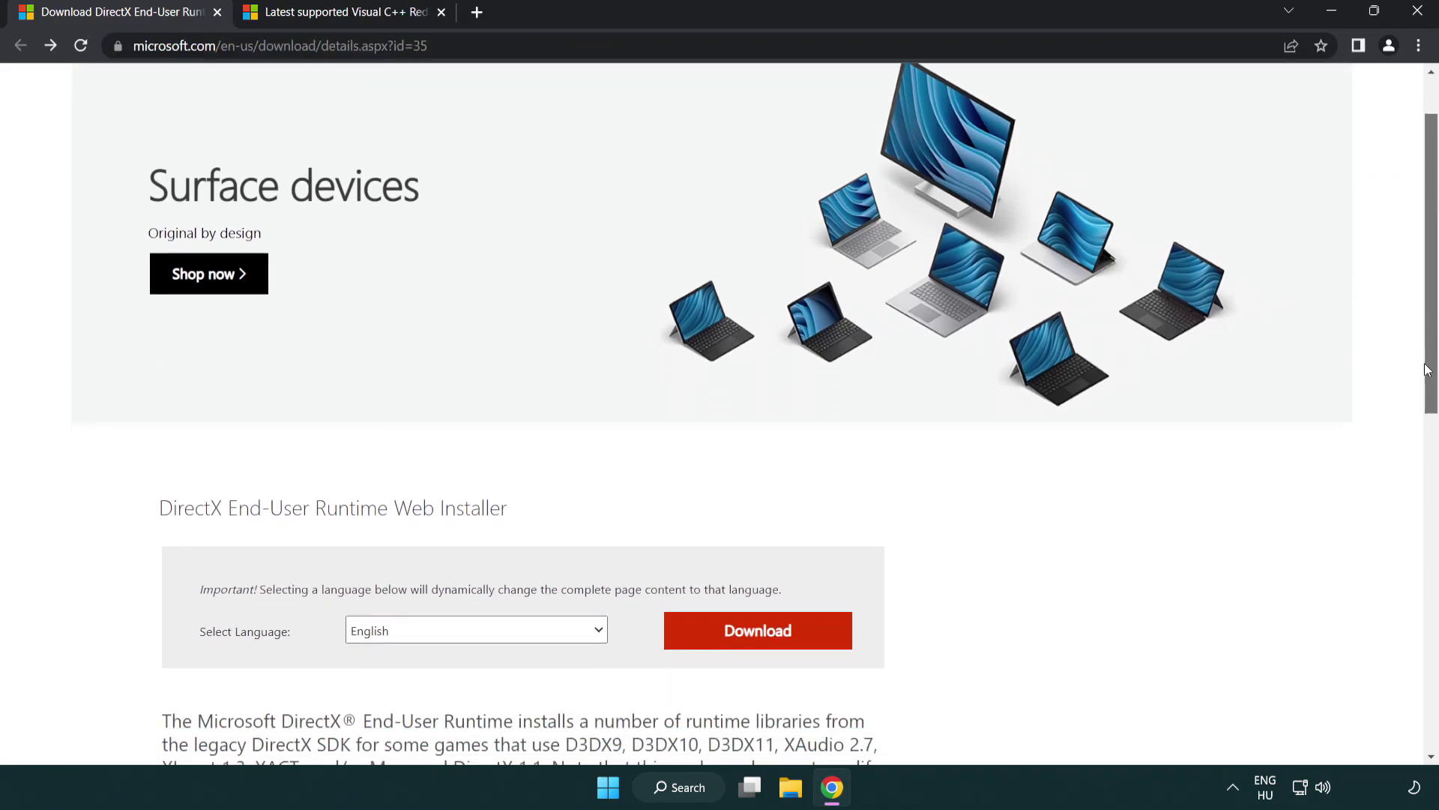
left_click_drag(1428, 326, 1424, 417)
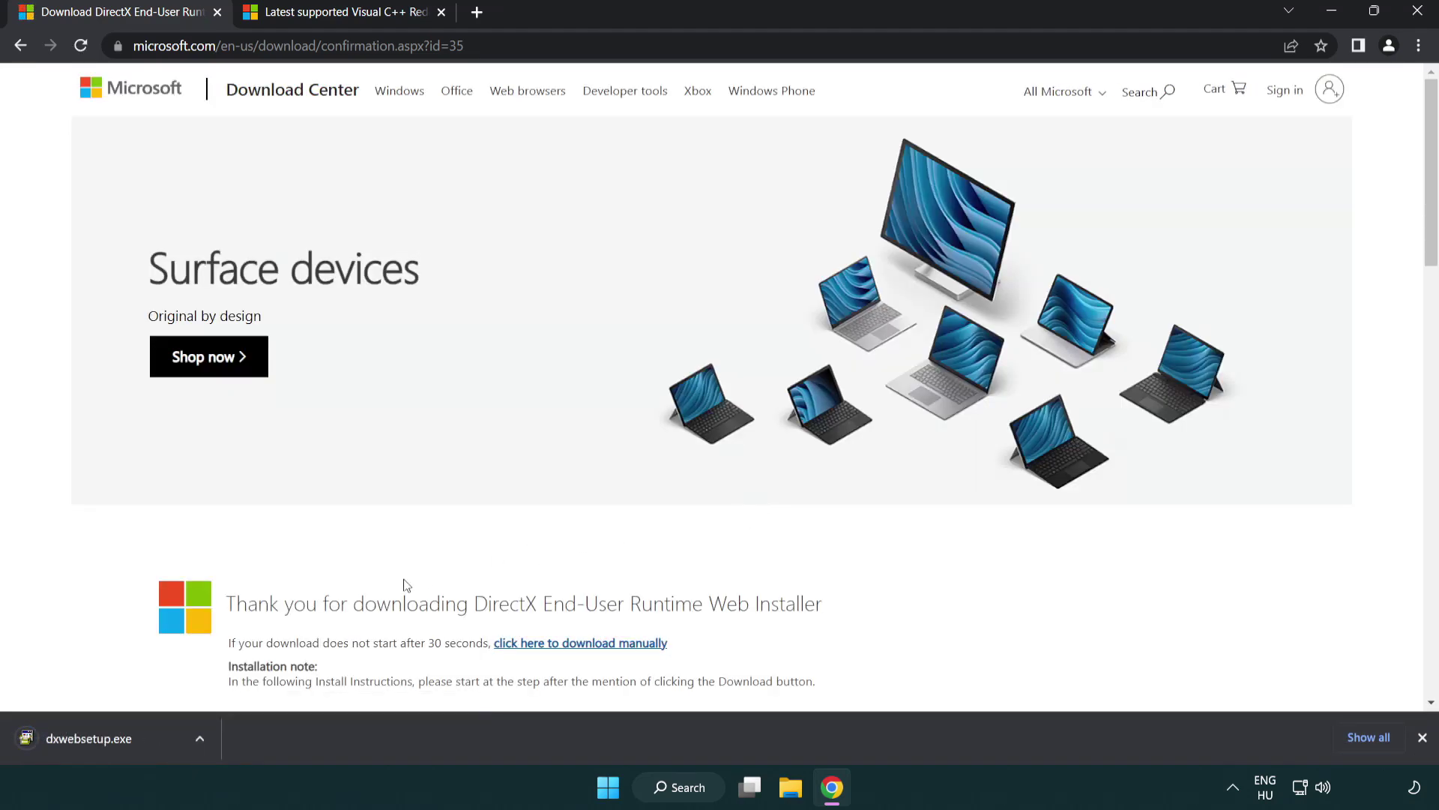
Run dxwebsetup.exe, accepting the license and skipping the Bing Bar, through to Finish
left_click(94, 741)
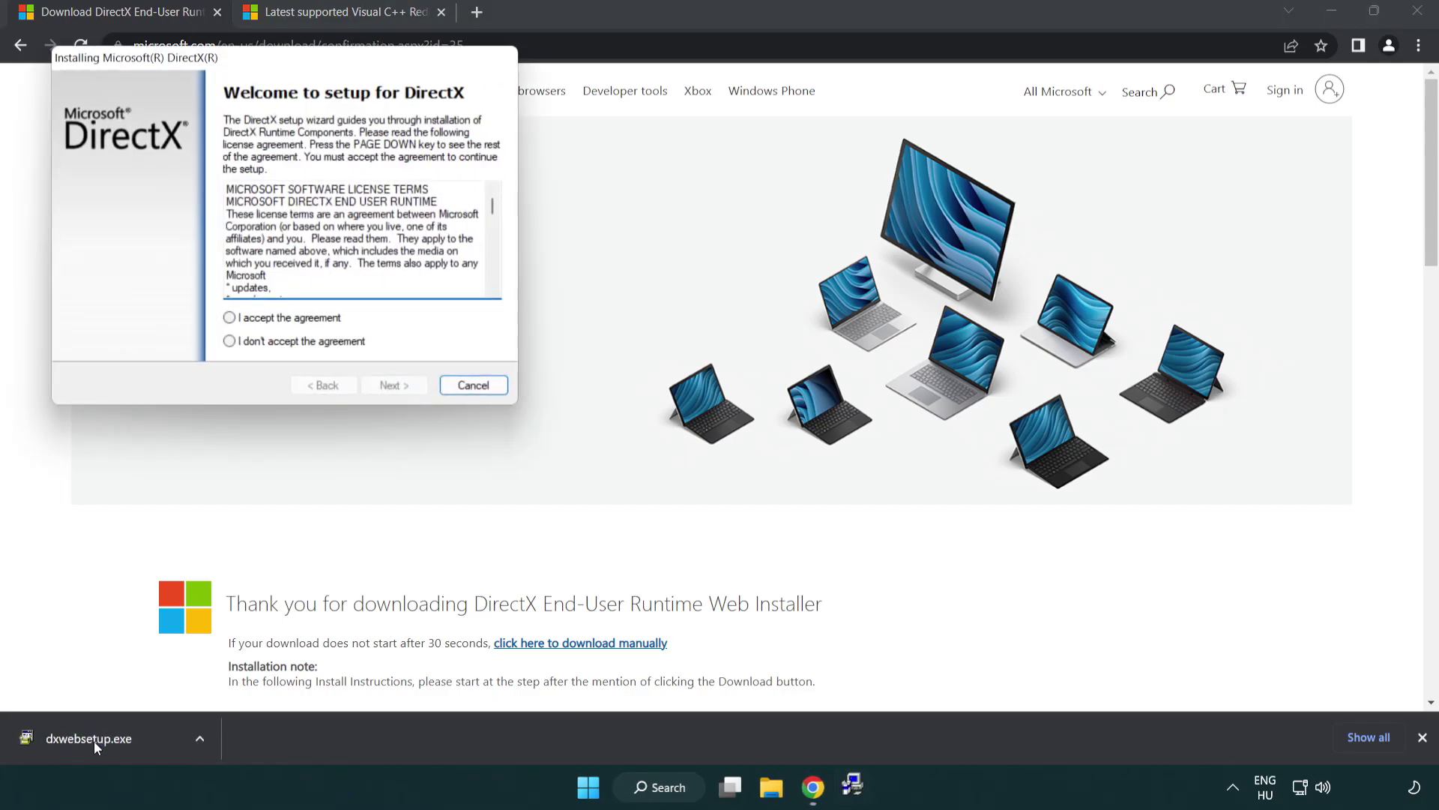
left_click_drag(217, 63, 633, 223)
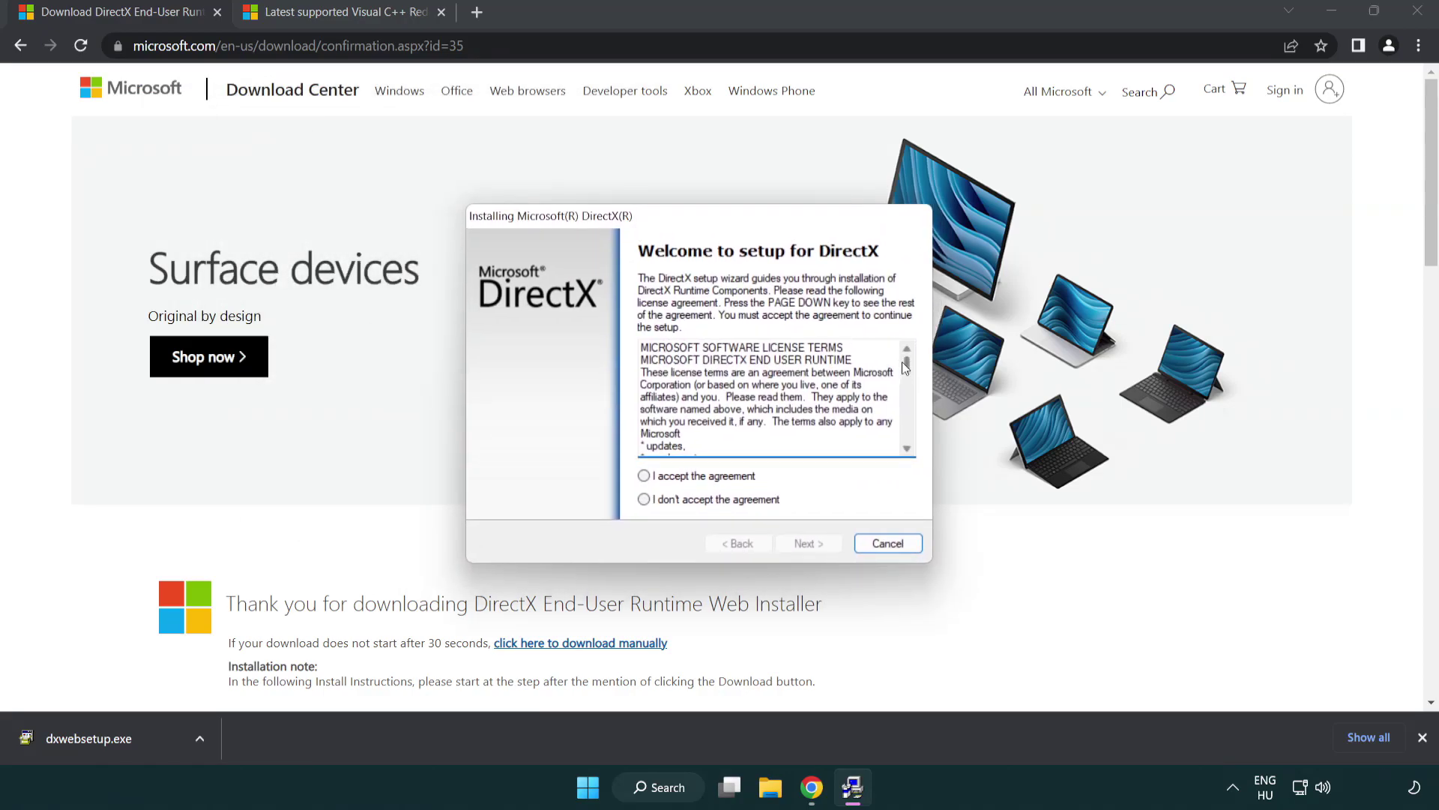
left_click_drag(907, 371, 907, 433)
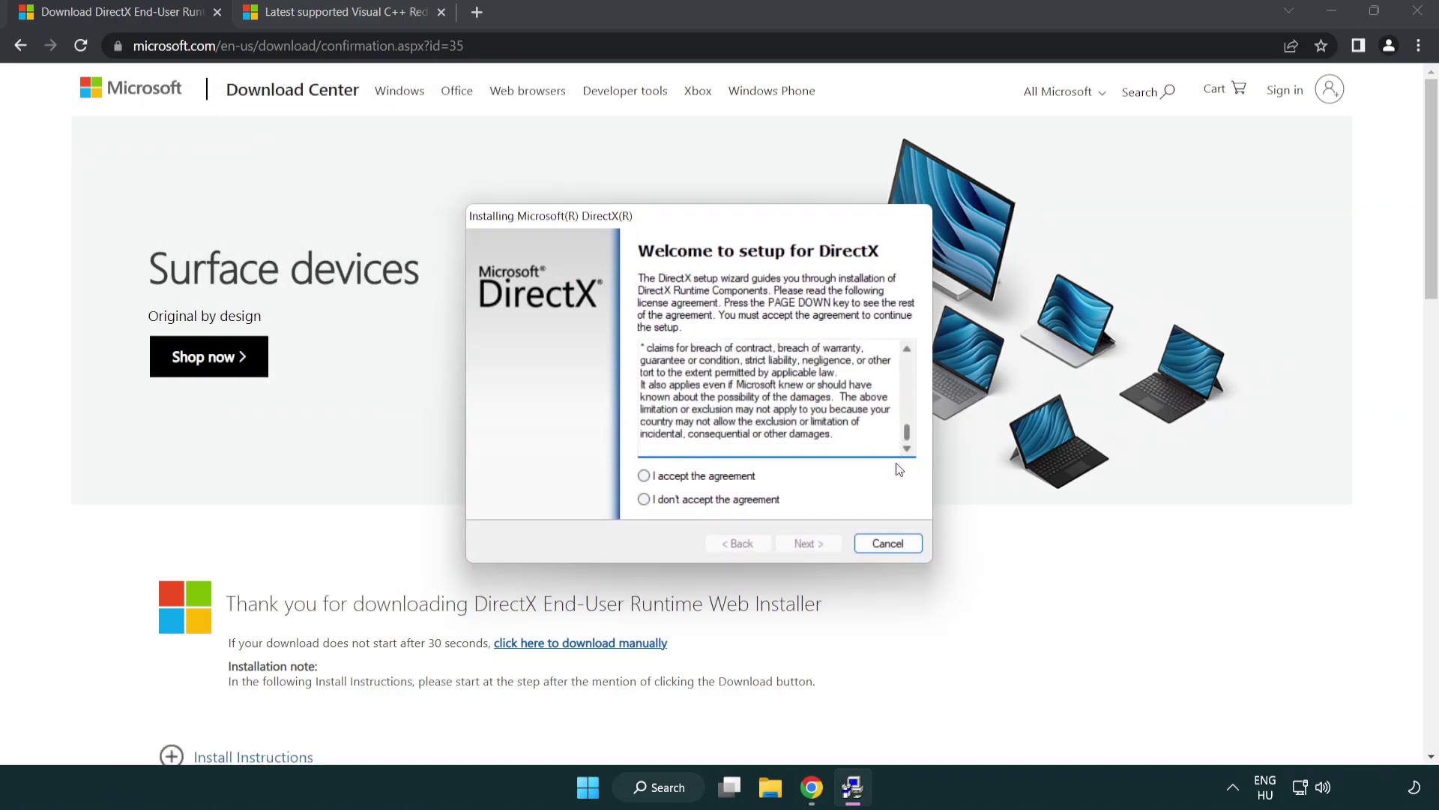
left_click(645, 477)
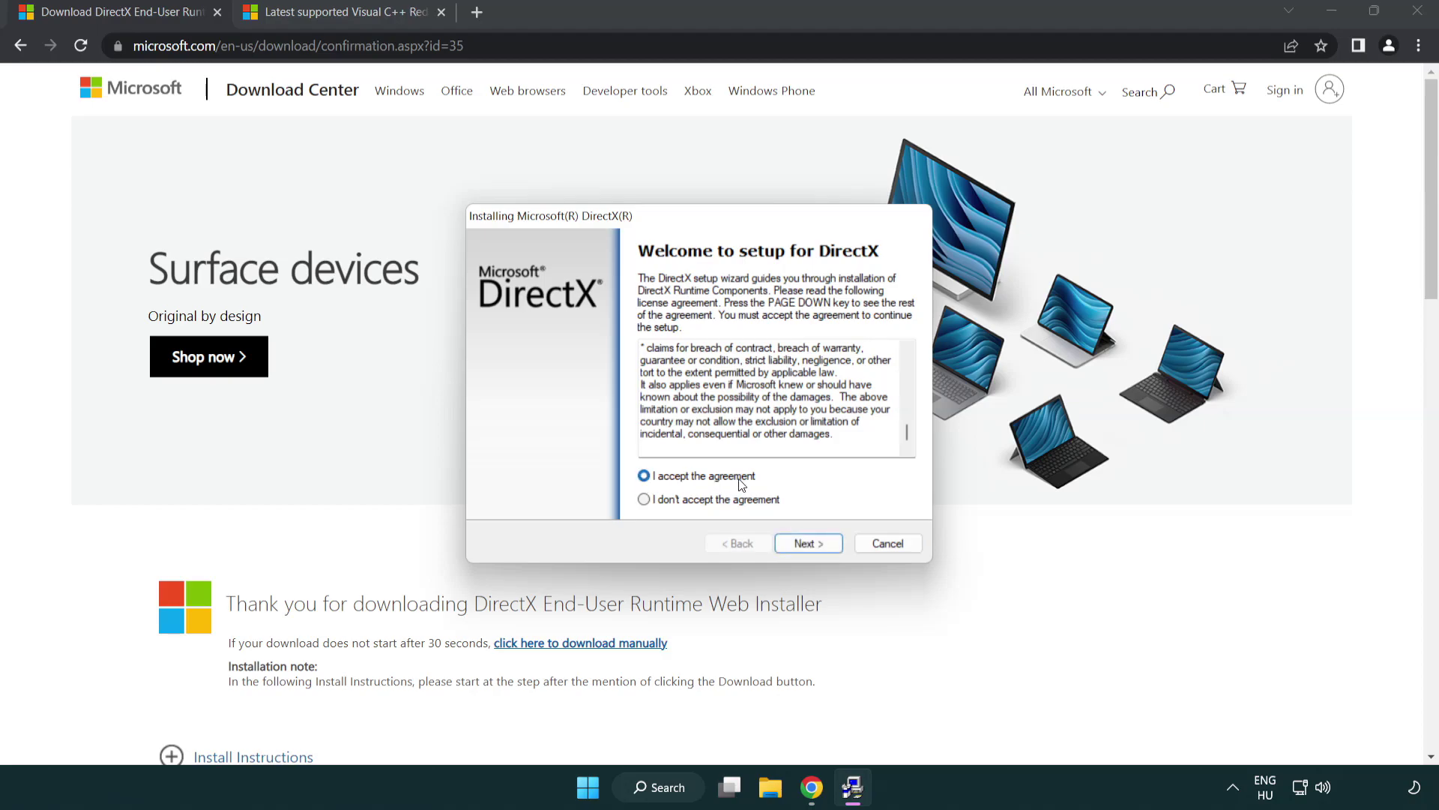
left_click(811, 546)
left_click(637, 422)
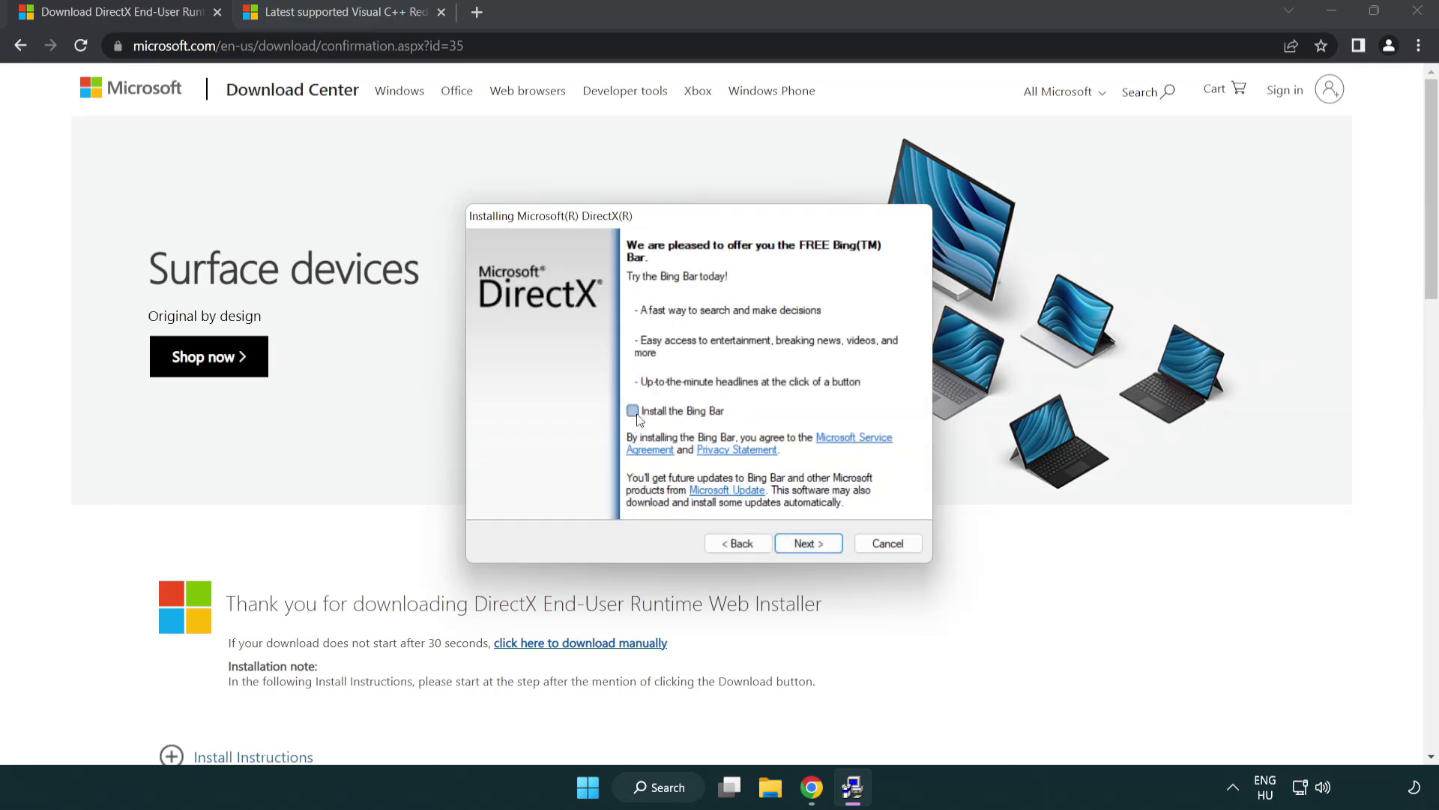
left_click(817, 547)
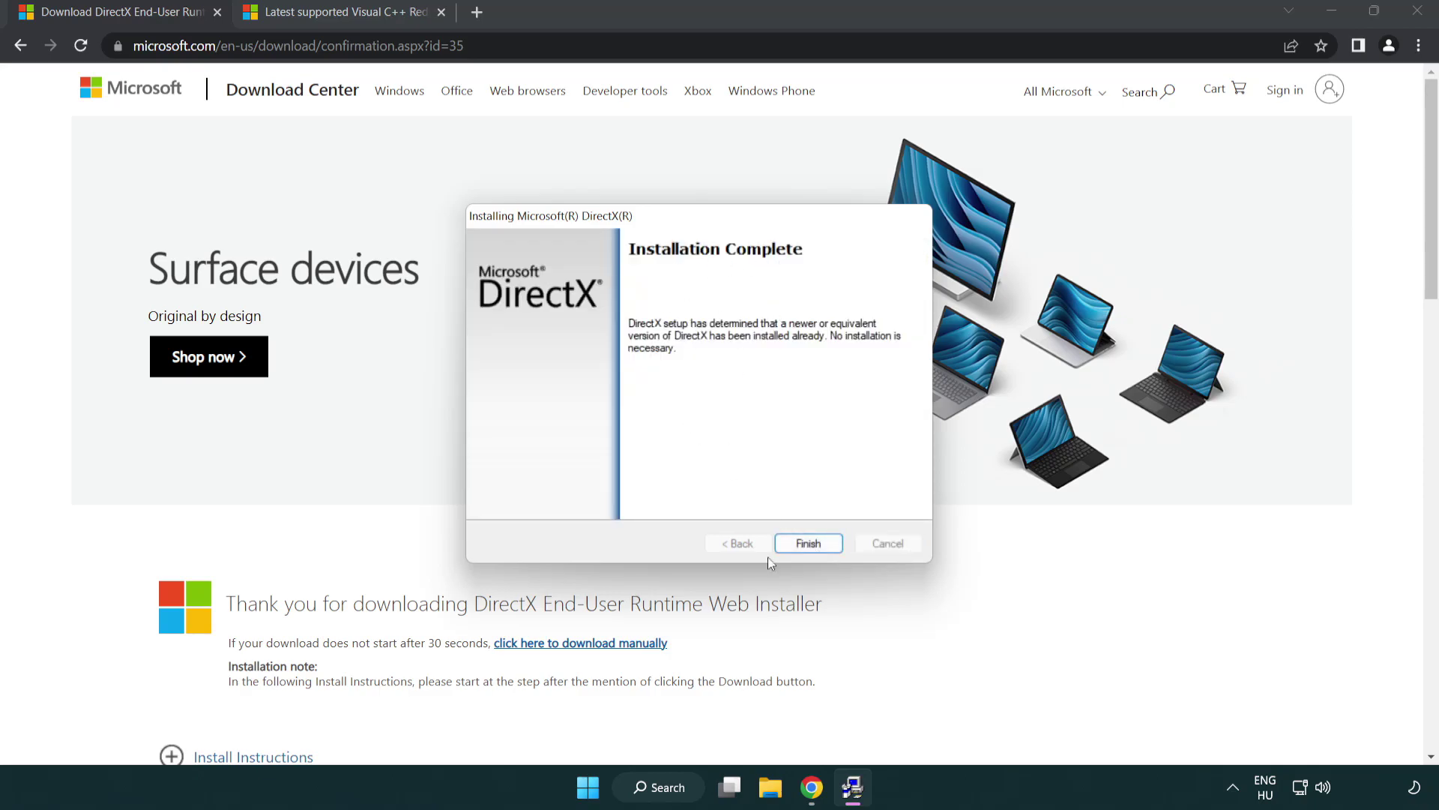
left_click(814, 548)
left_click(809, 542)
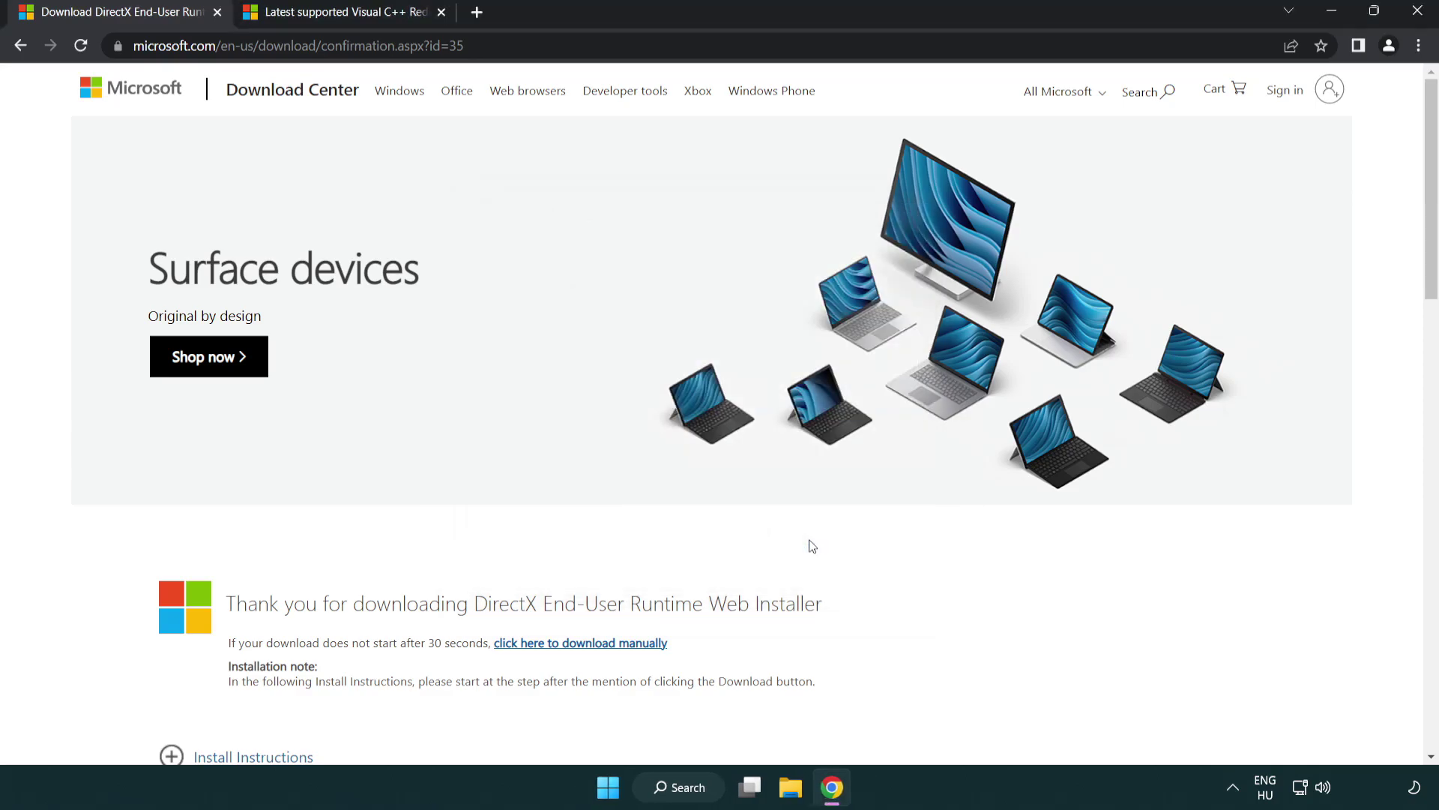
Download the ARM64, x86 and x64 VC++ redistributables and launch VC_redist.arm64.exe
left_click(218, 13)
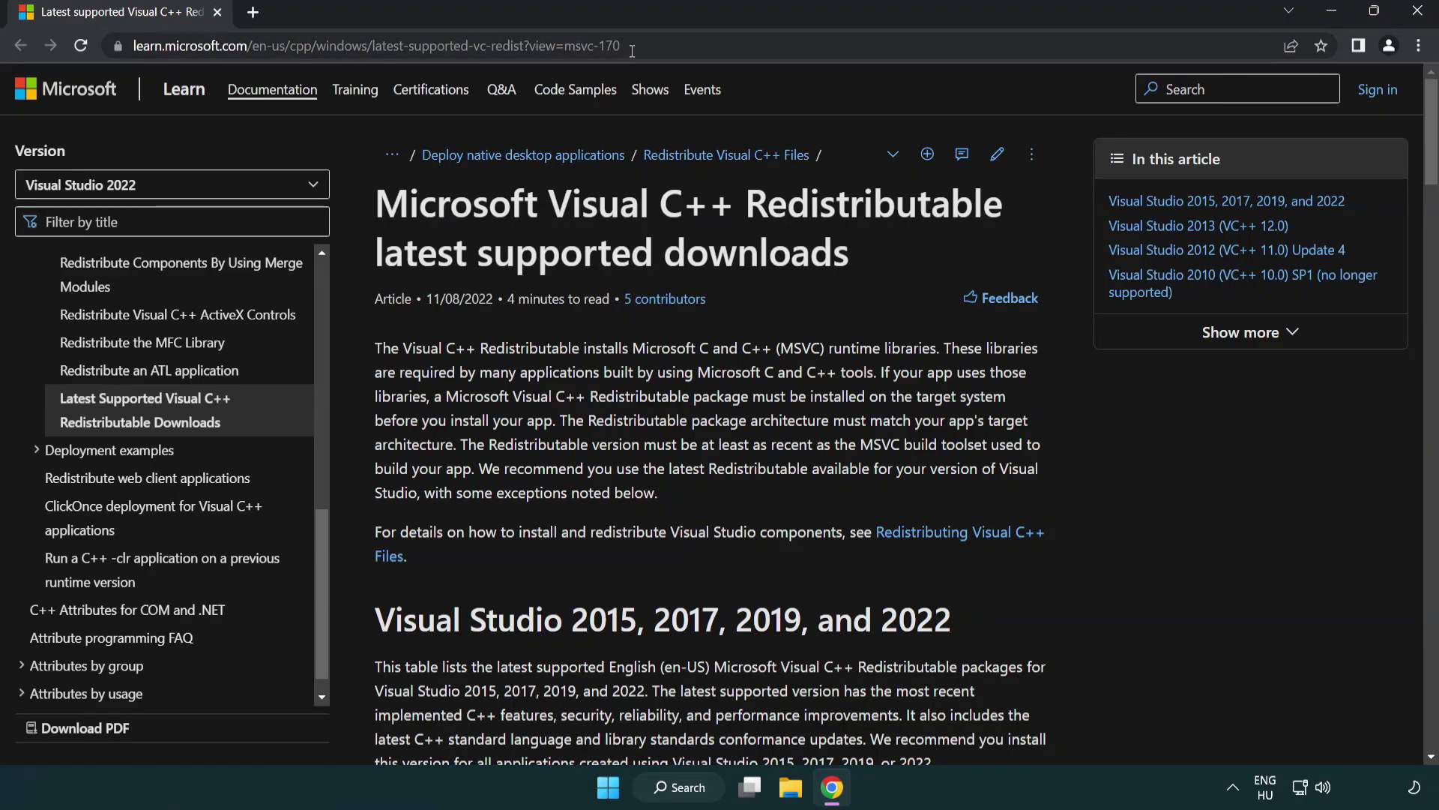
left_click_drag(620, 47, 468, 46)
left_click(539, 47)
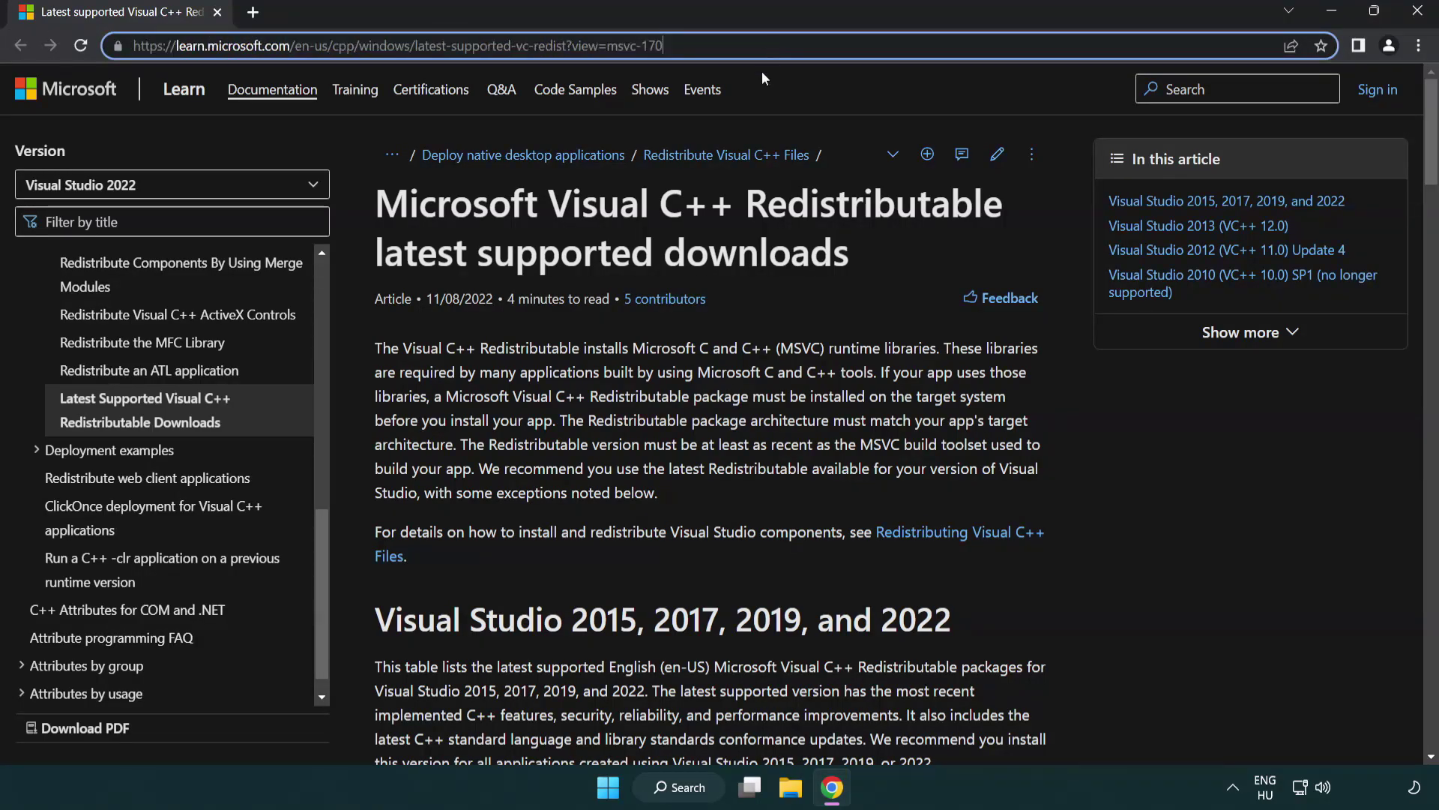
left_click(739, 237)
scroll(741, 253, "down", 2)
scroll(740, 252, "down", 2)
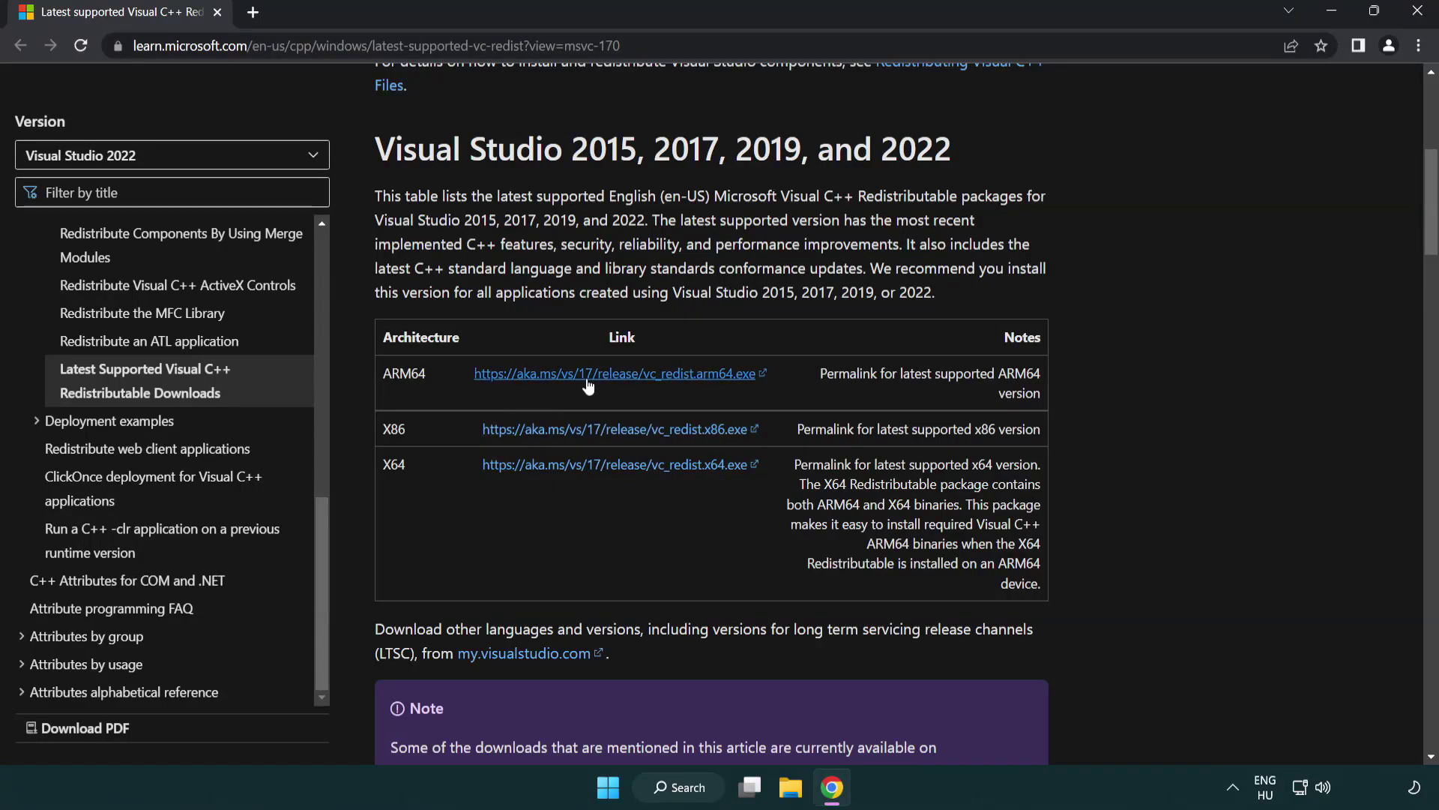
left_click(607, 428)
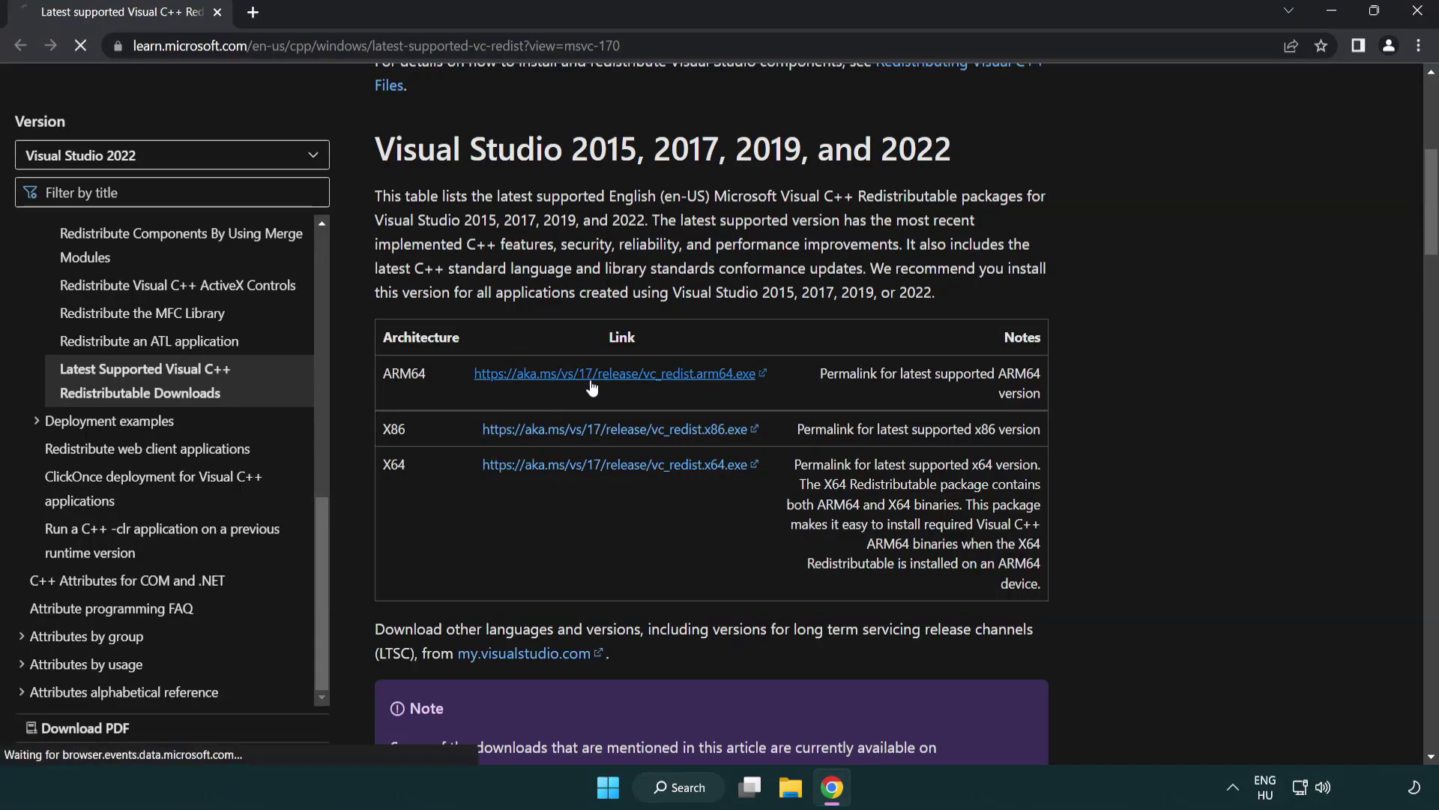
left_click(599, 467)
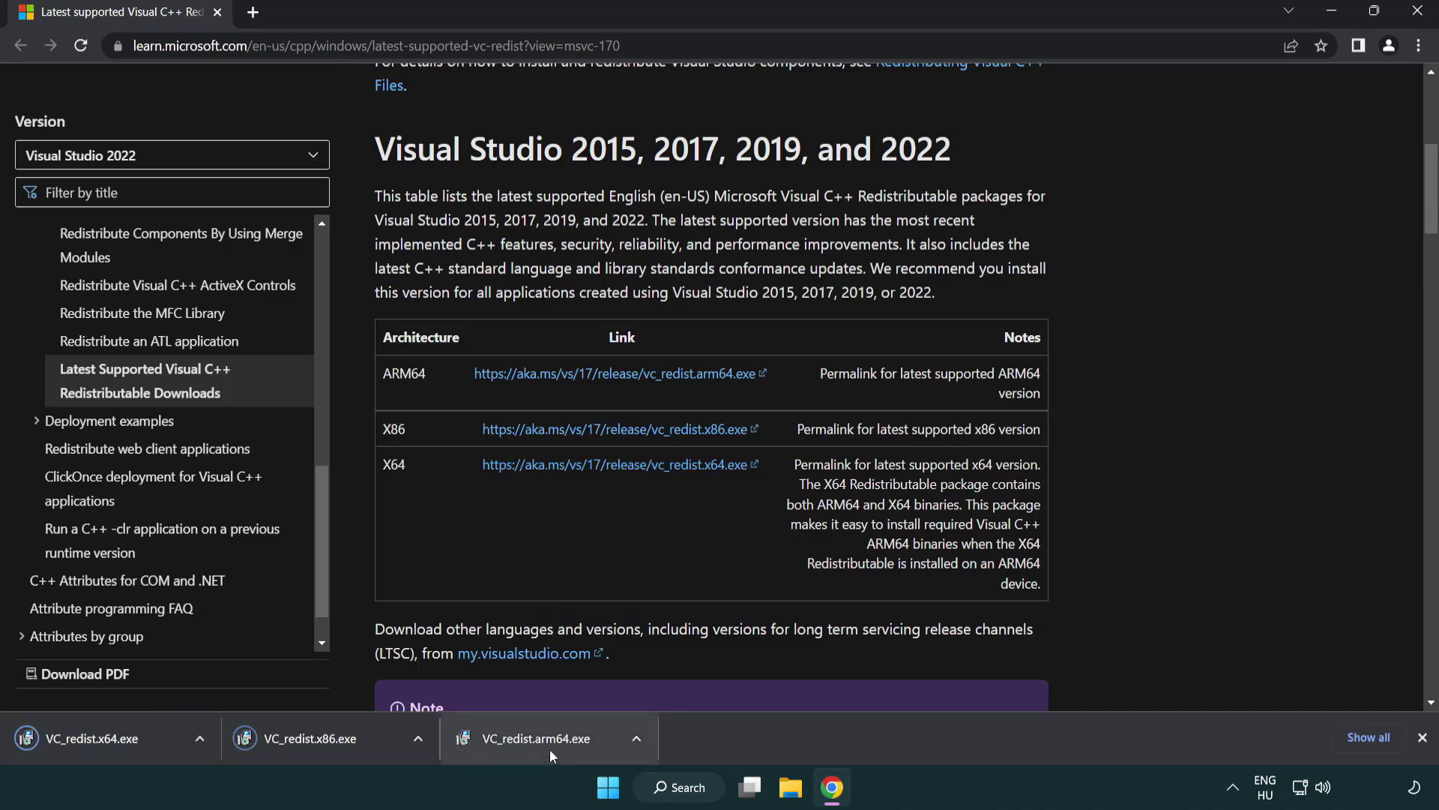
left_click(550, 749)
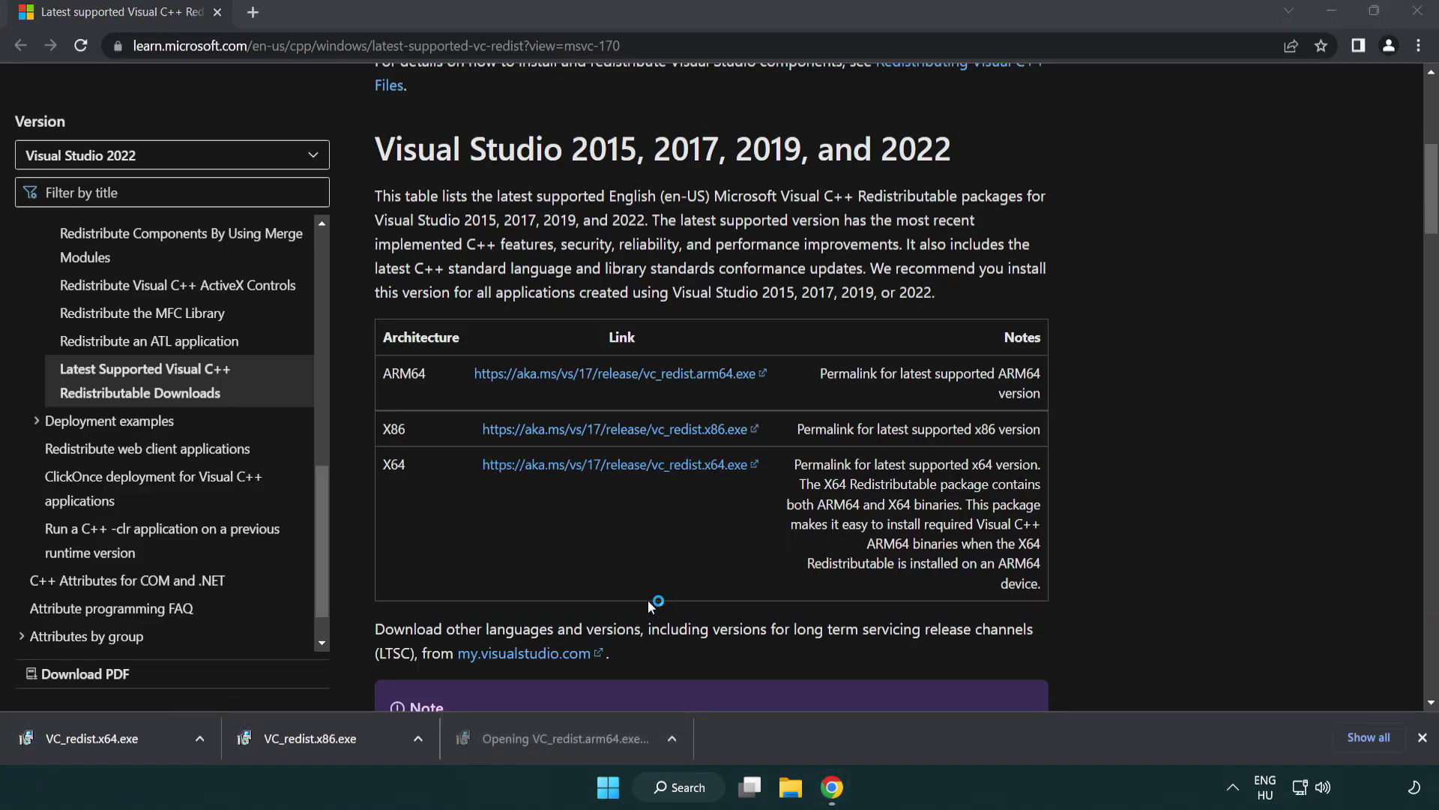
left_click_drag(923, 362, 941, 439)
Attempt the ARM64 redistributable install, which fails, and close its setup
left_click(513, 468)
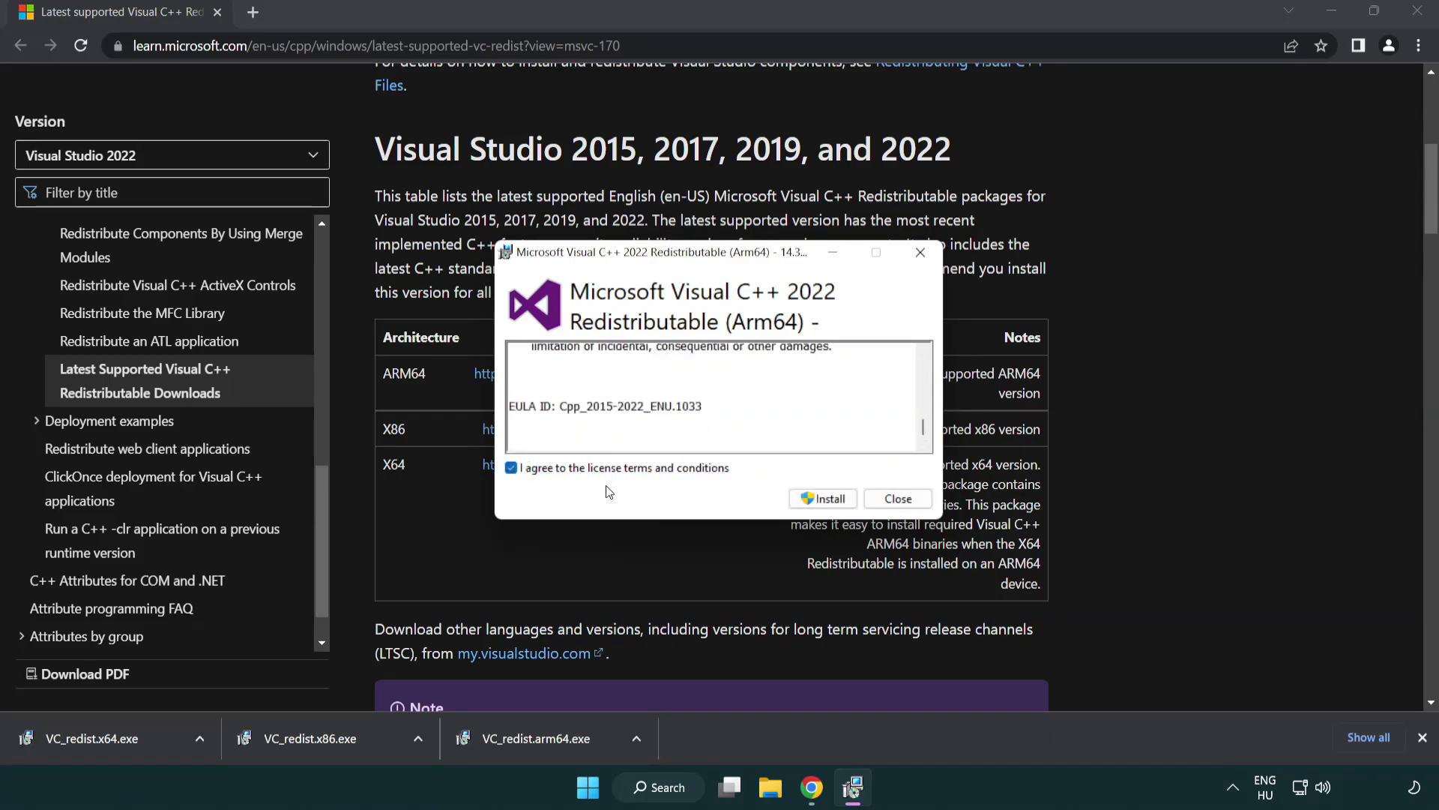
left_click(802, 499)
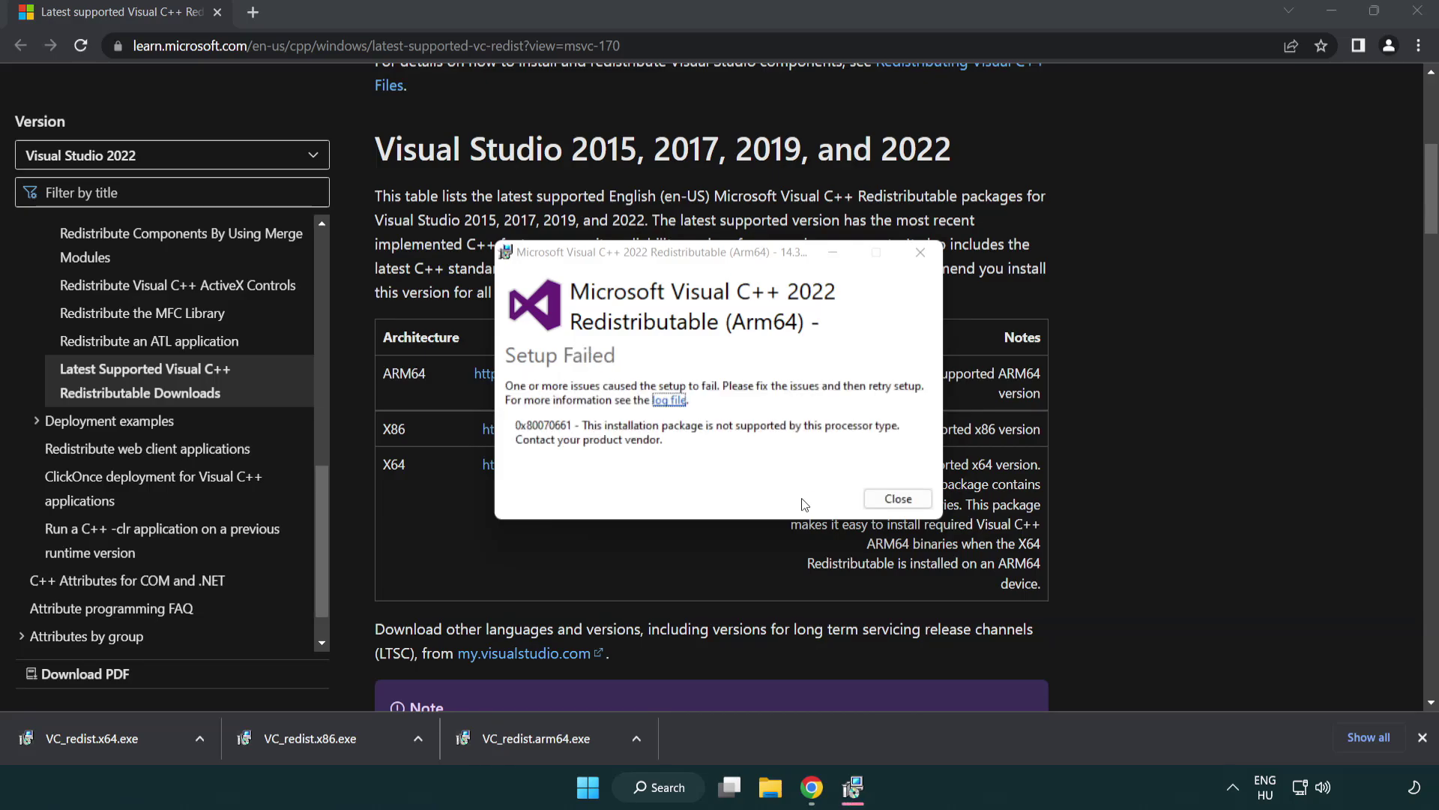
left_click(898, 498)
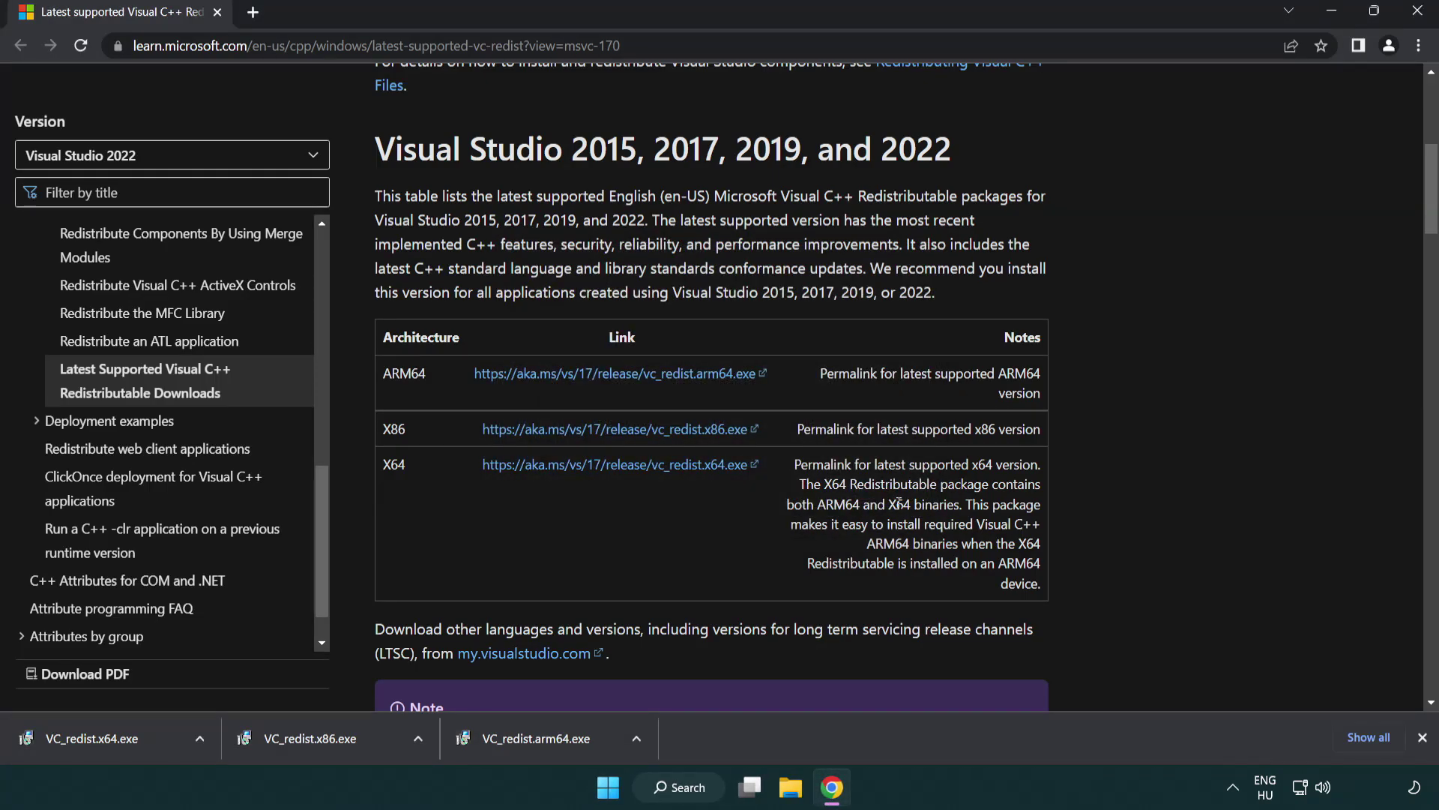
Install the x86 and x64 redistributables without restarting, then close Chrome
left_click(323, 747)
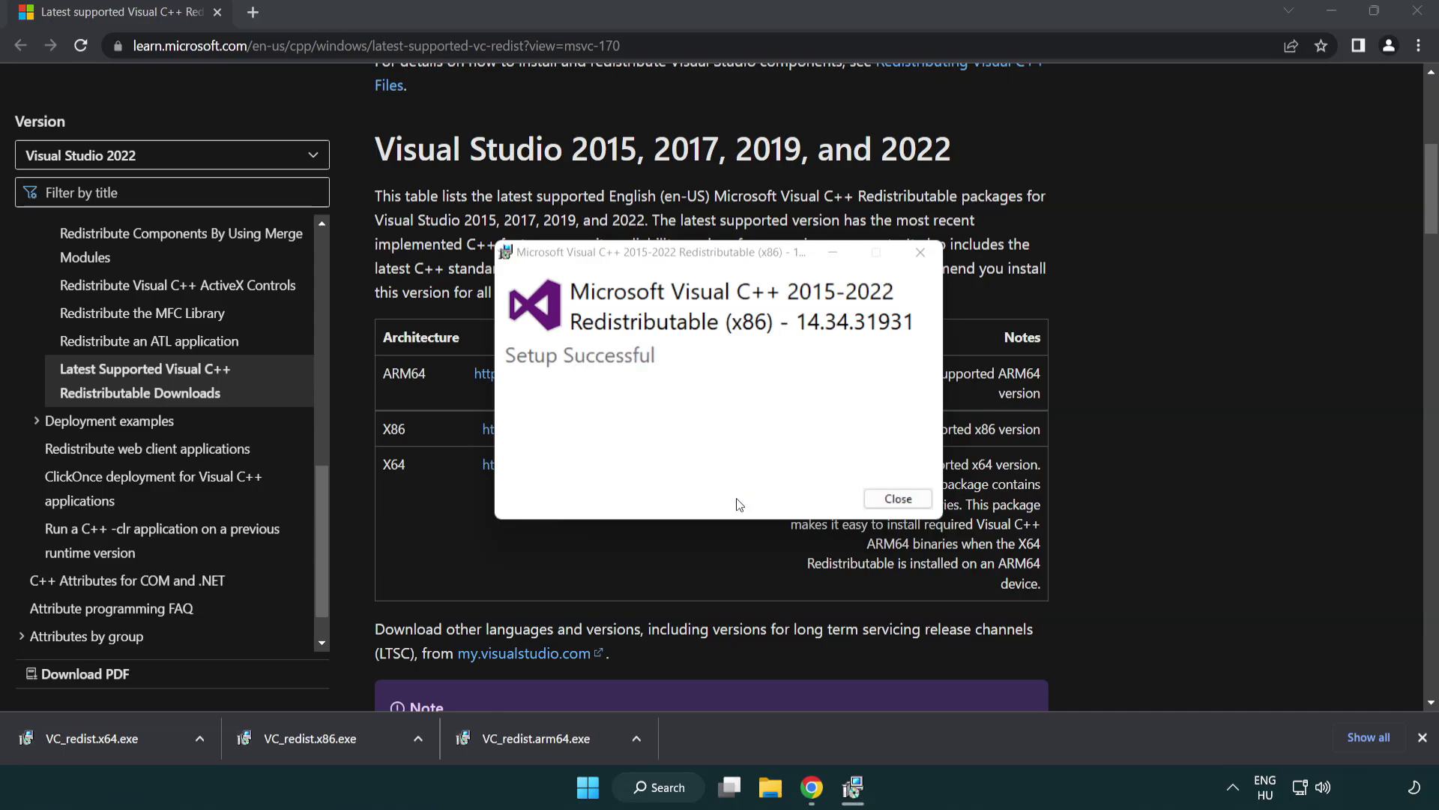
left_click(900, 502)
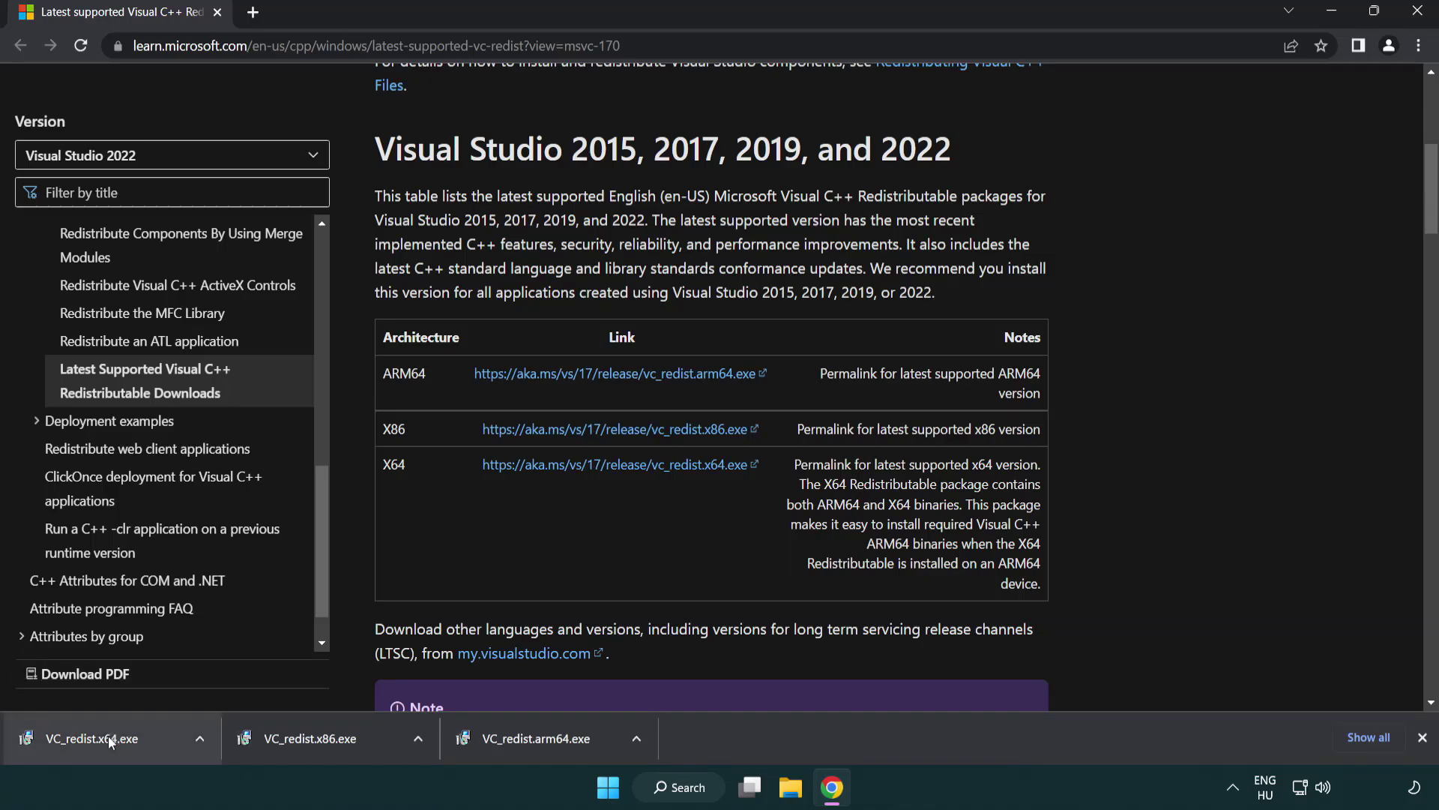
left_click(108, 735)
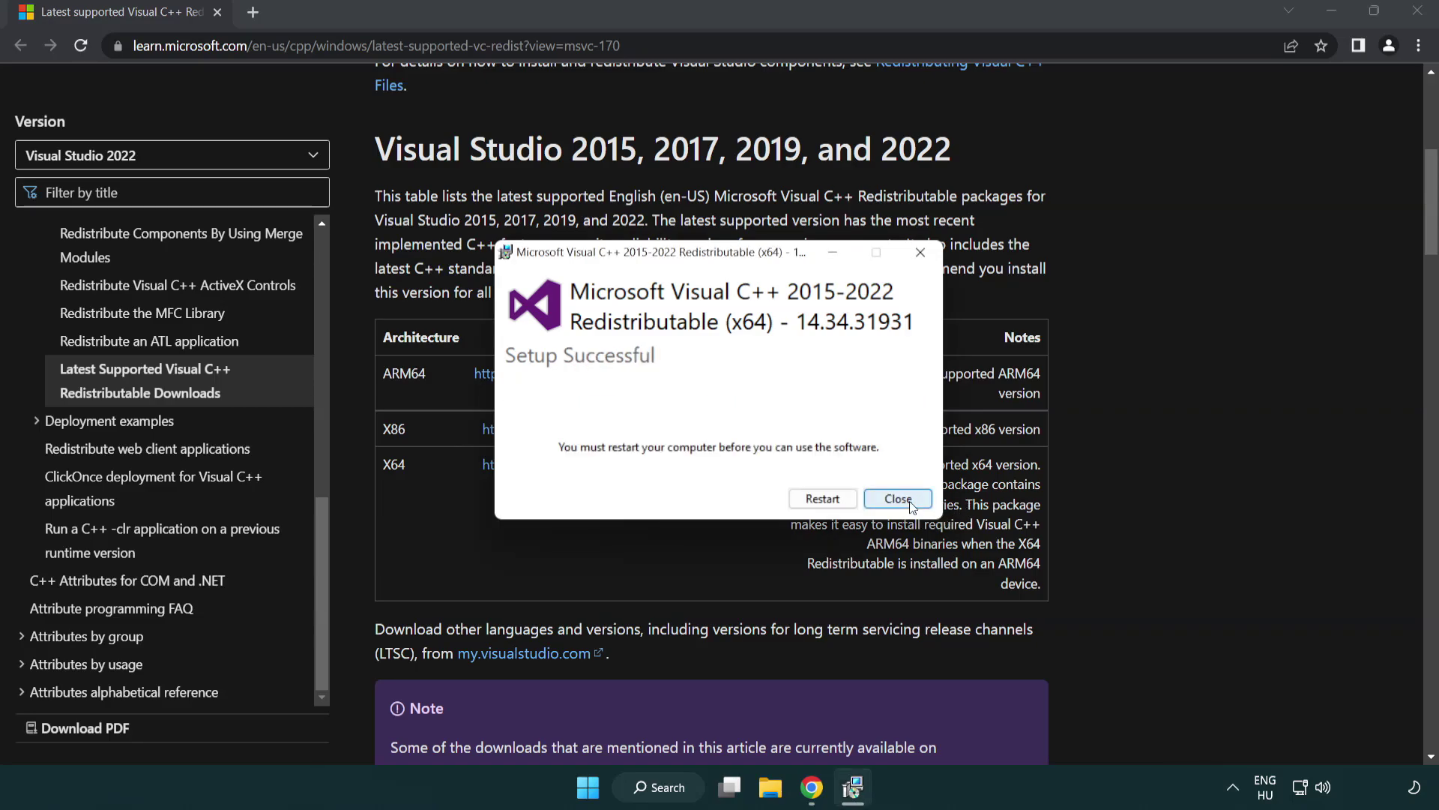
left_click(899, 499)
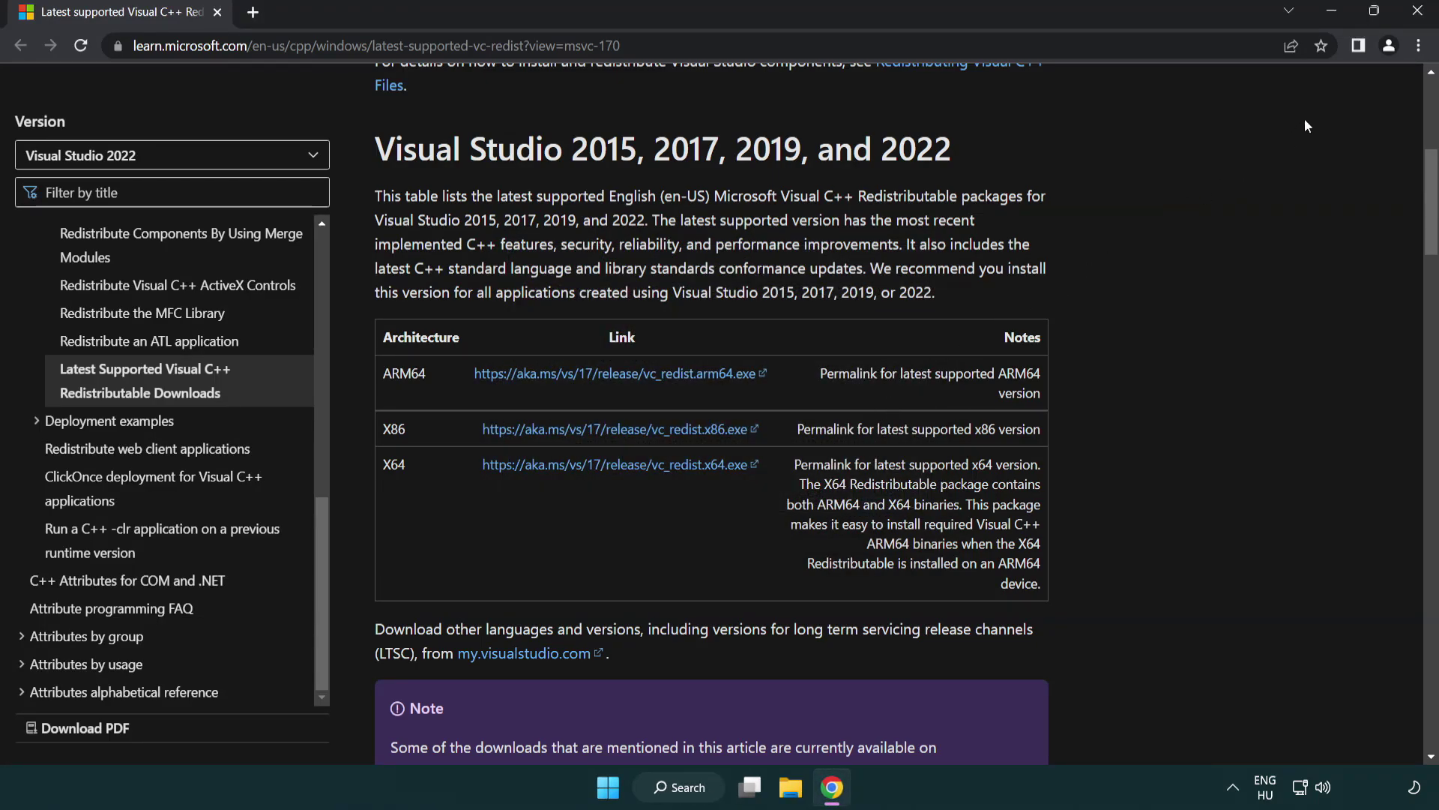
left_click(1419, 14)
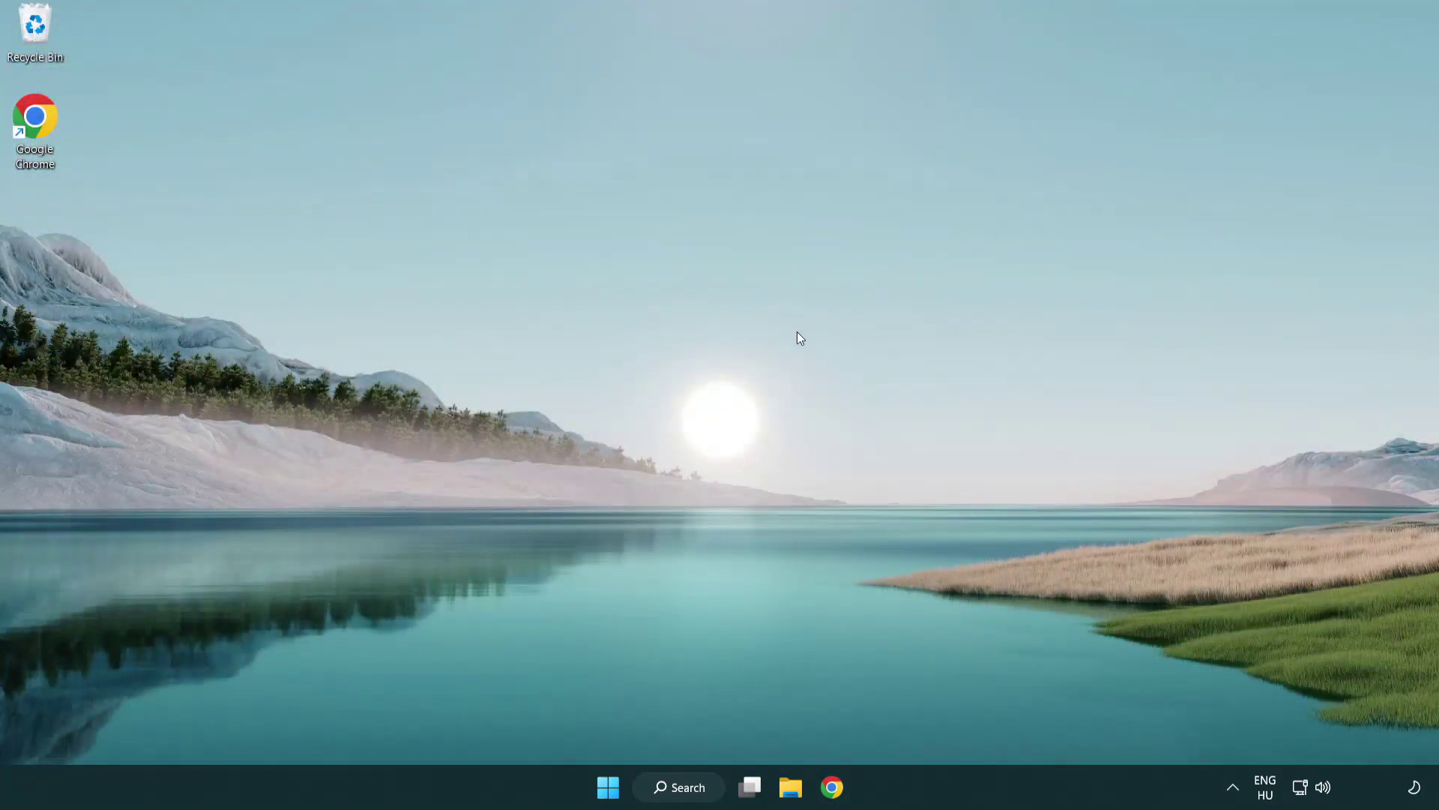
Search for cmd and bring up Command Prompt's Run as administrator option
left_click(664, 790)
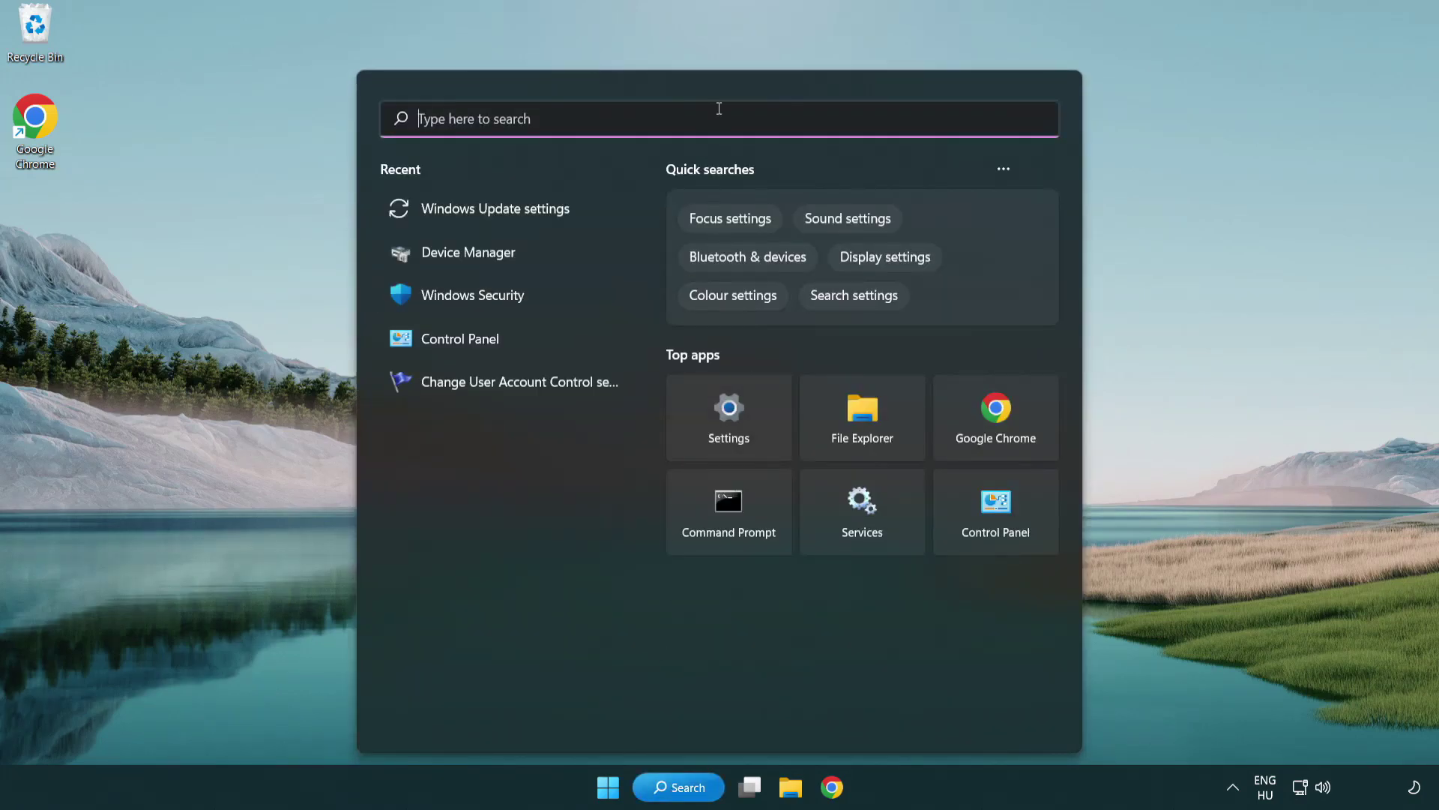
type("cmd")
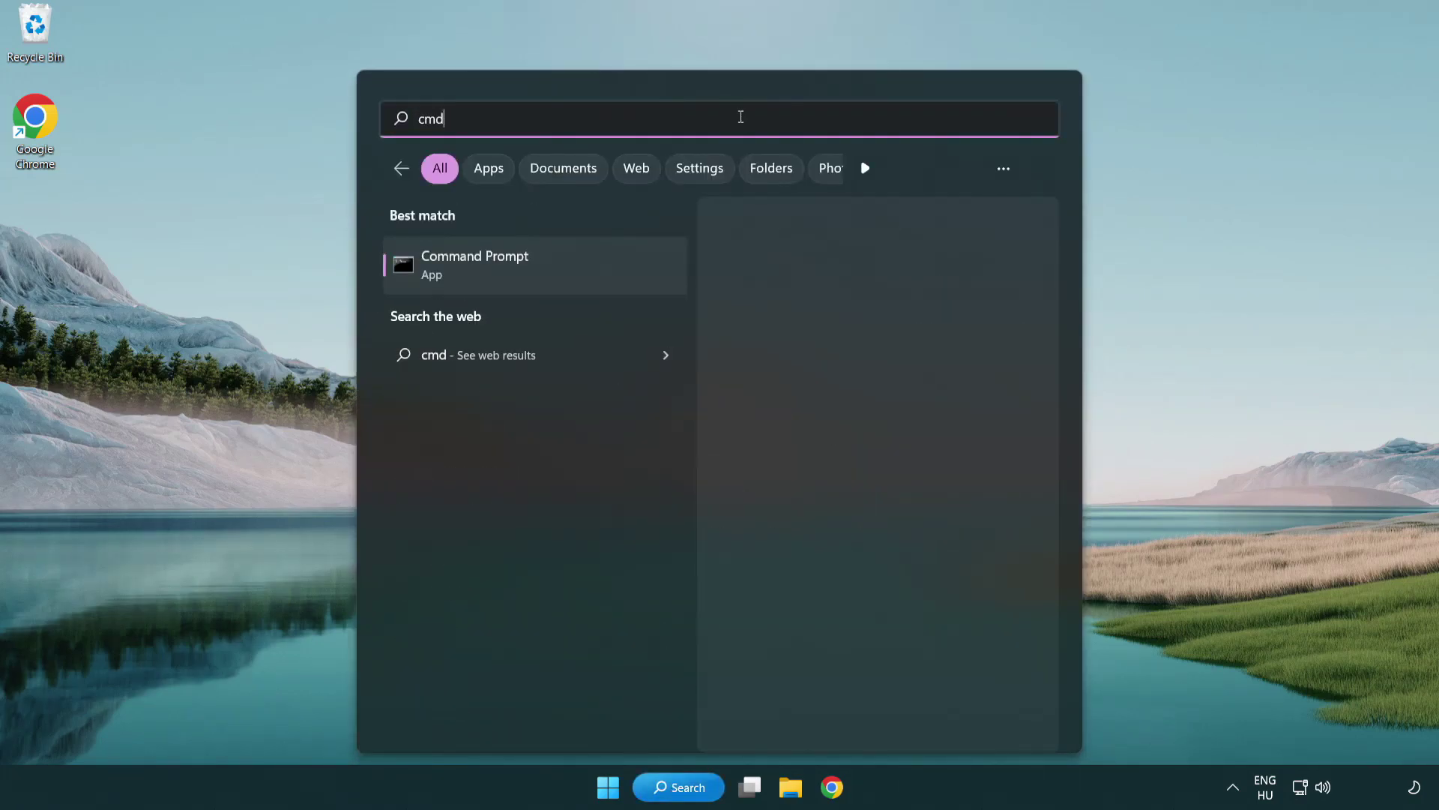
right_click(553, 274)
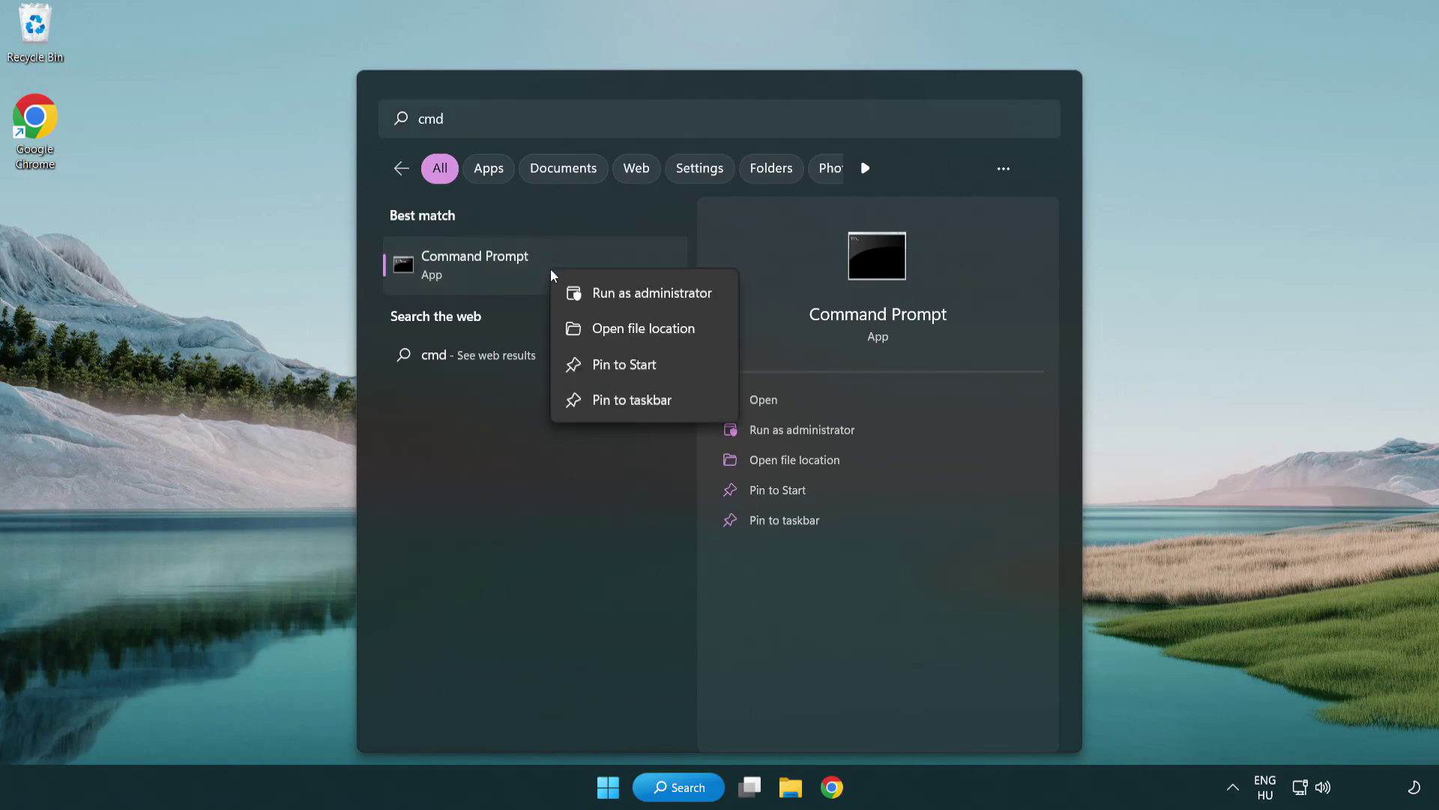
Run sfc /scannow as administrator and close Command Prompt once no violations are found
left_click(649, 292)
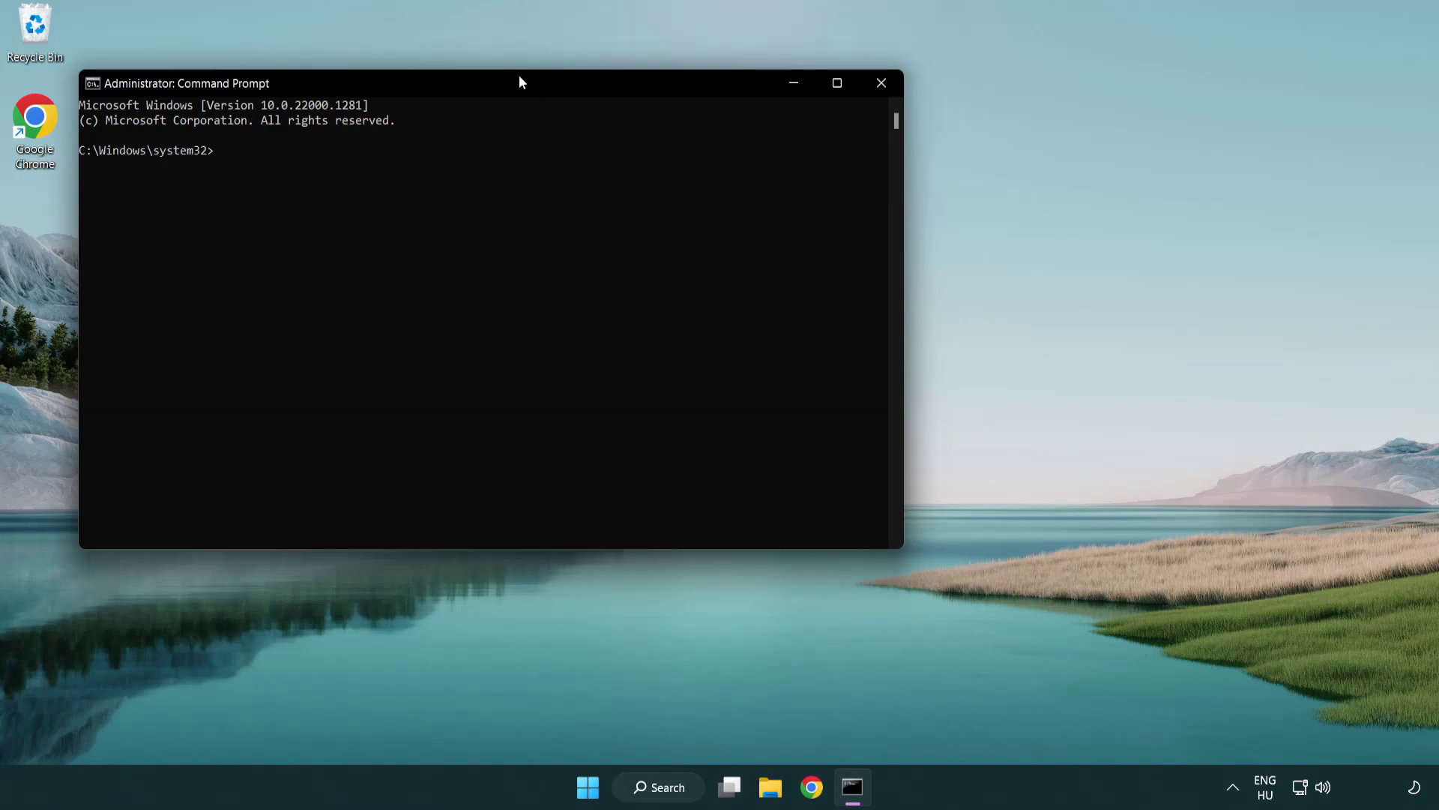
left_click_drag(519, 81, 726, 152)
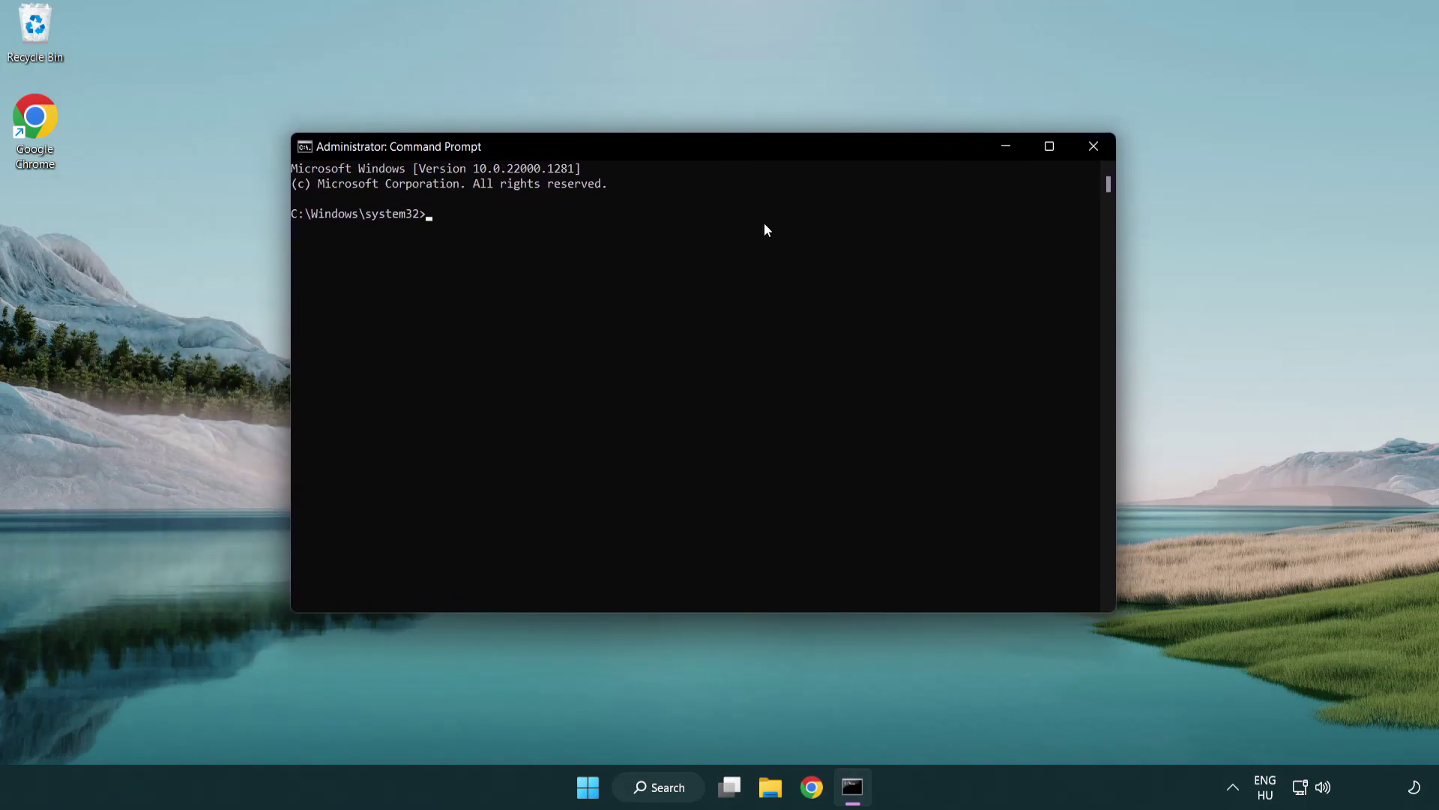
type("sca")
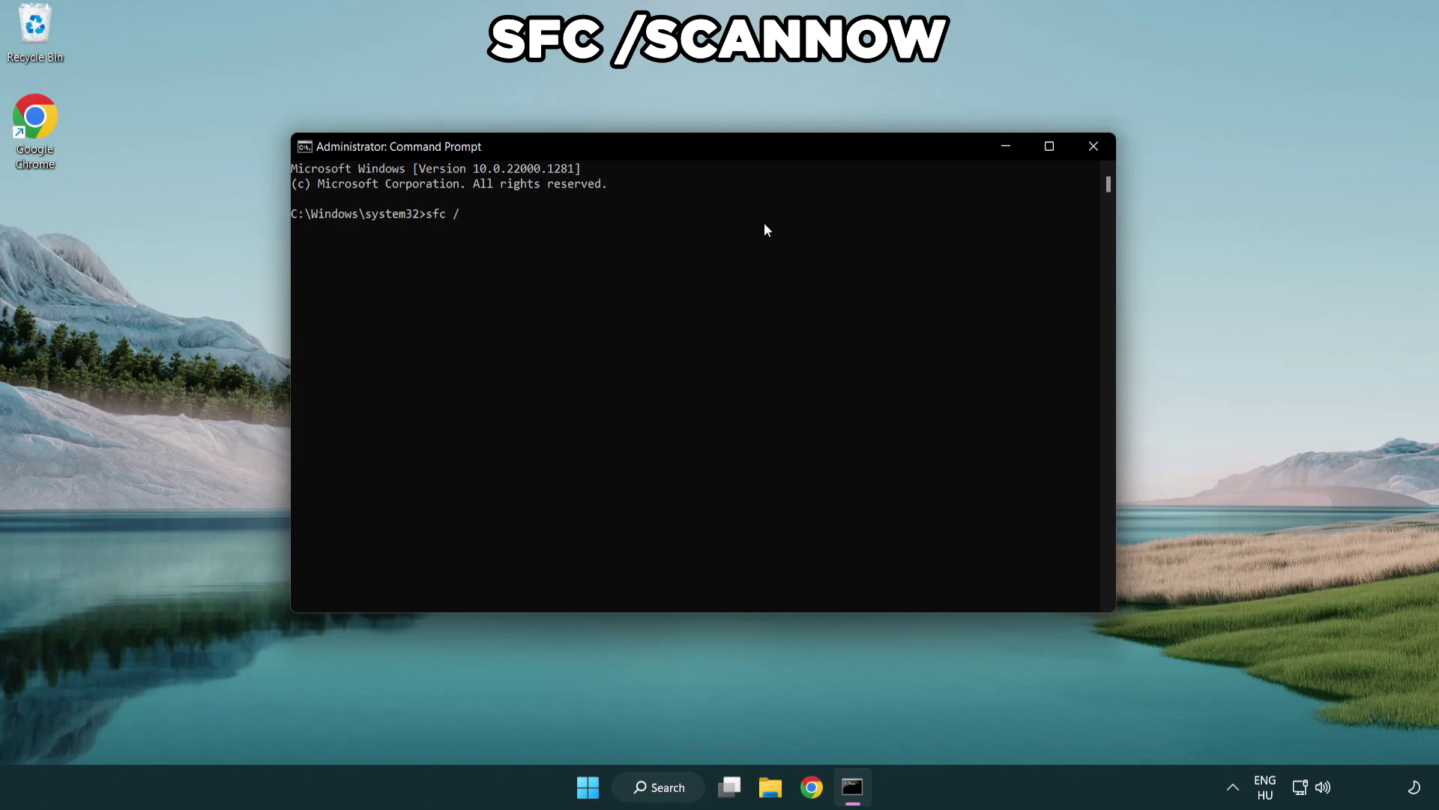
type("nnow")
key("Return")
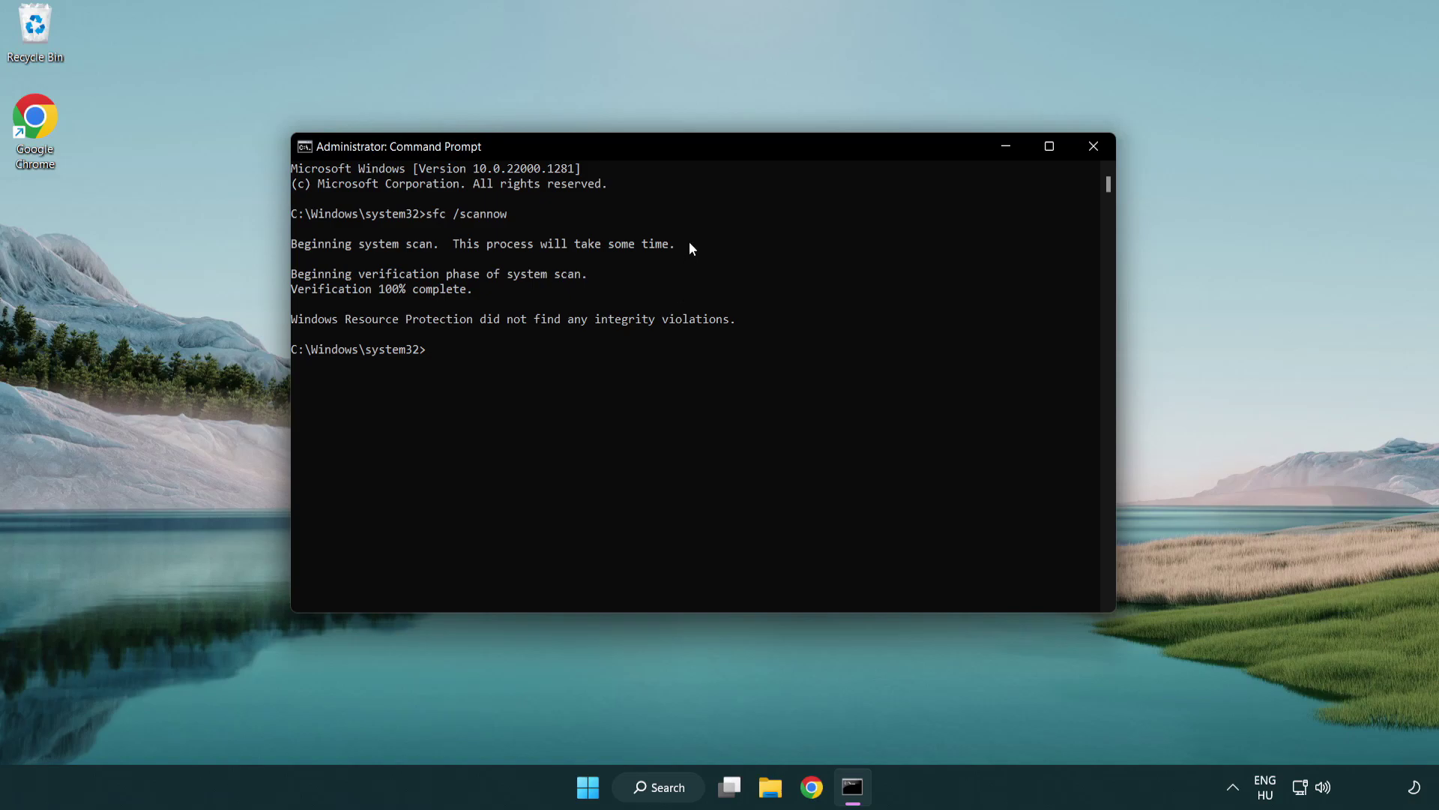
left_click(1098, 154)
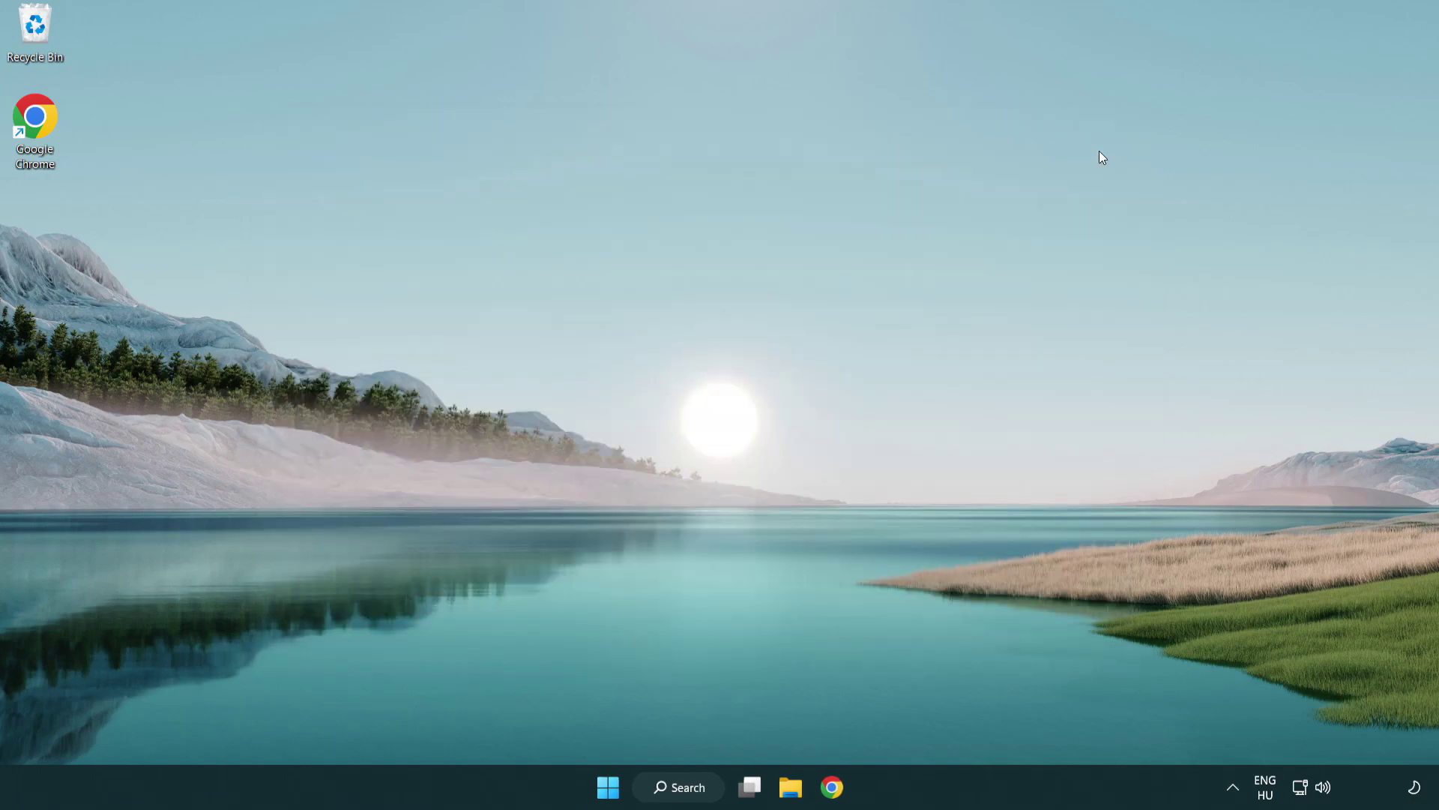
key("super")
left_click(952, 721)
Search for security and launch Windows Security from Best match
left_click(682, 796)
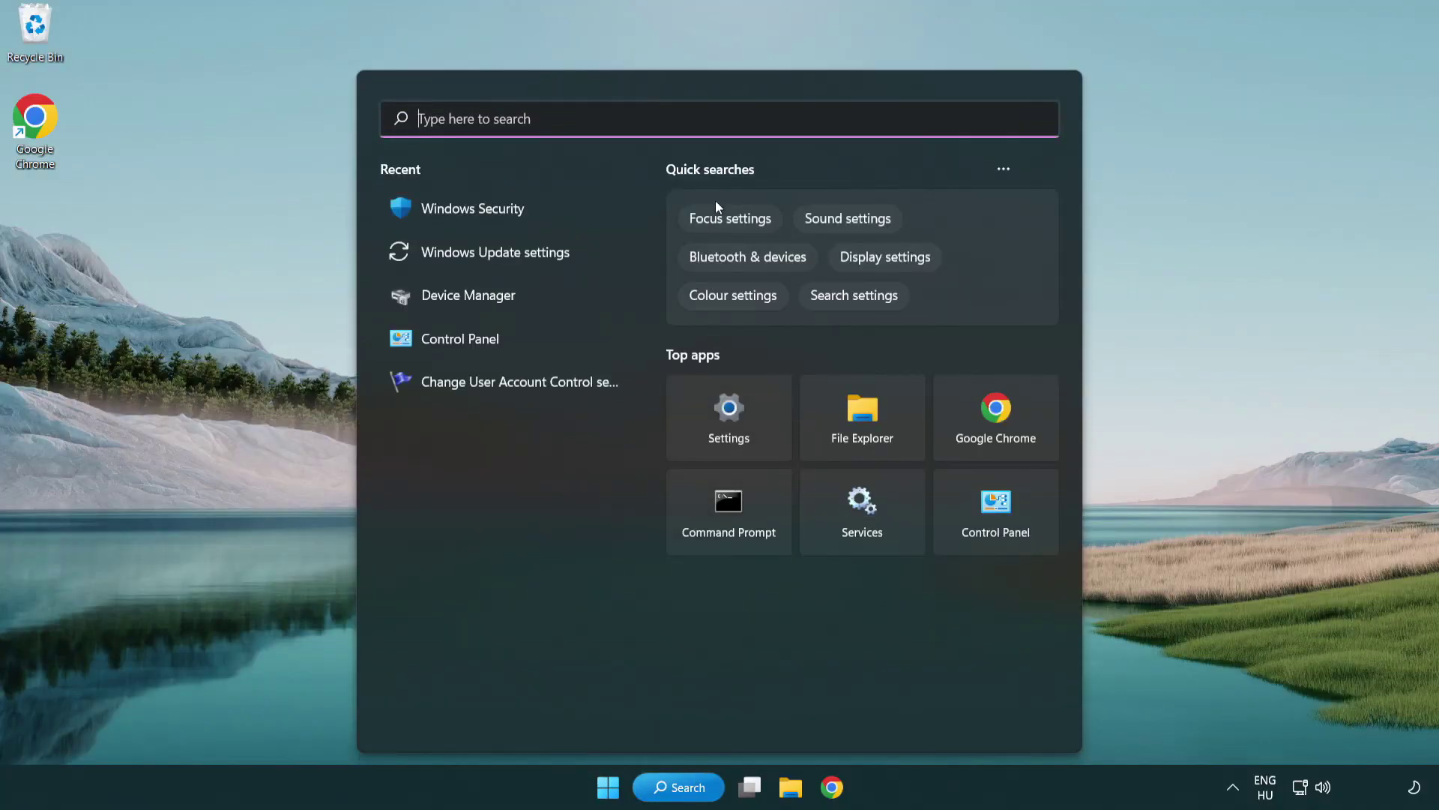
type("sec")
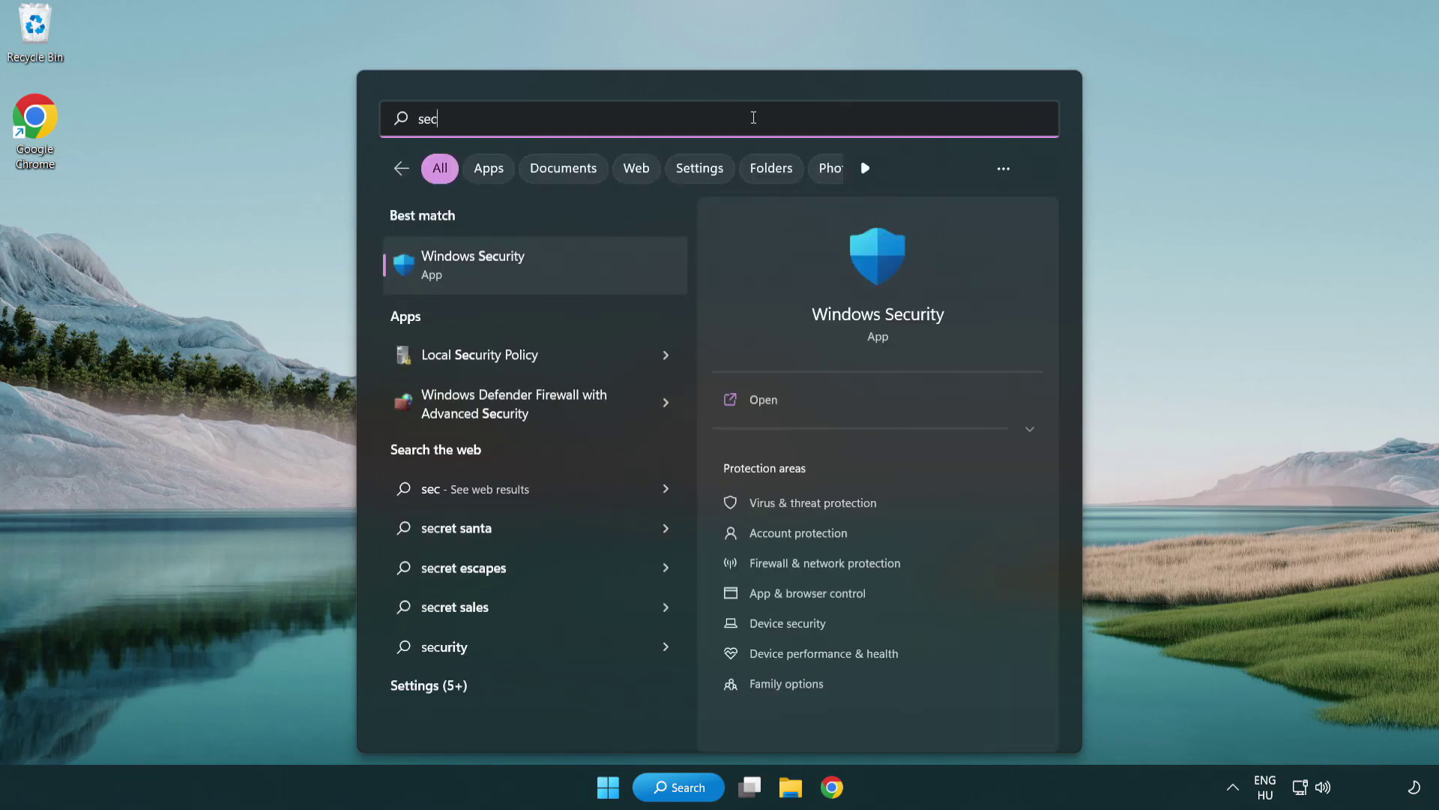
type("uri")
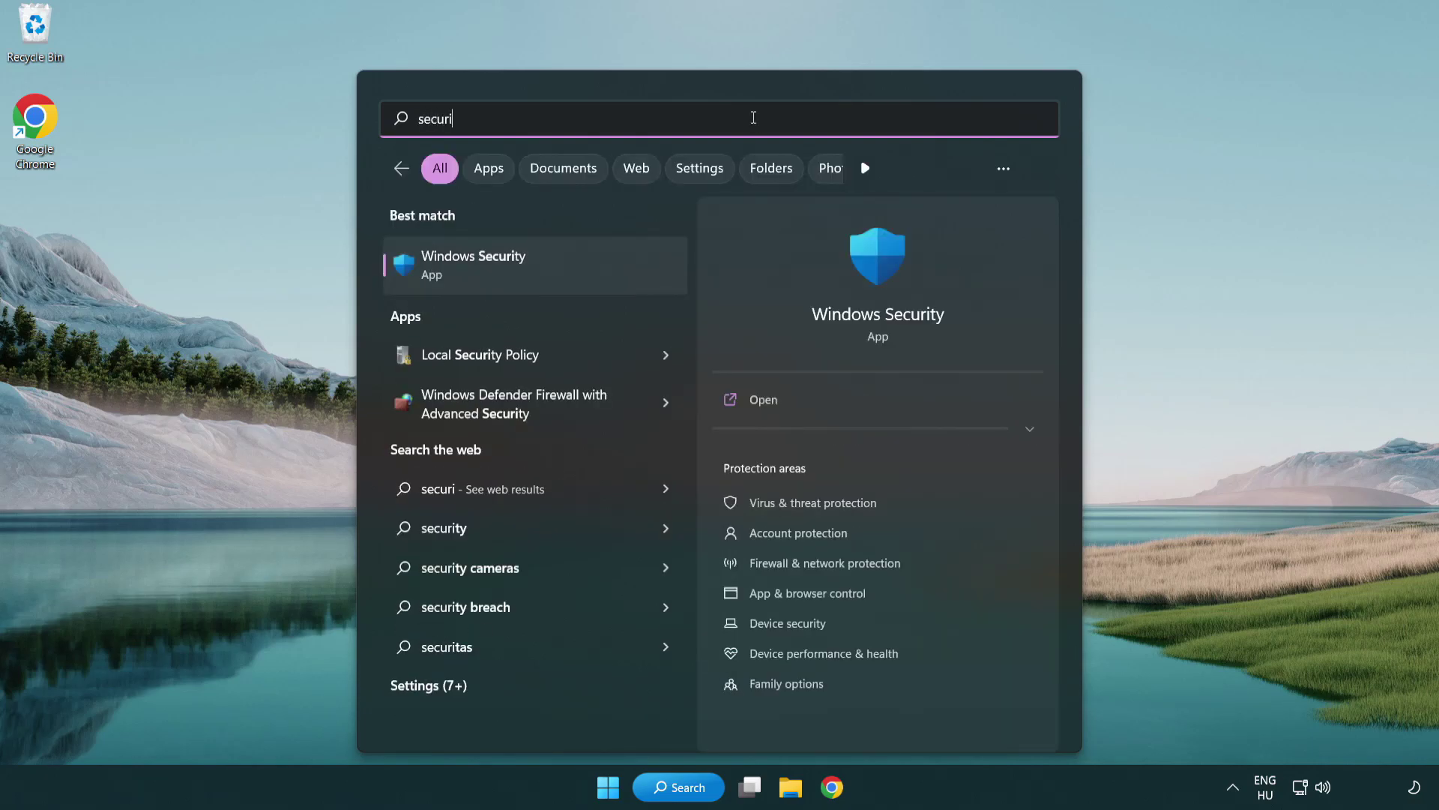
type("ty")
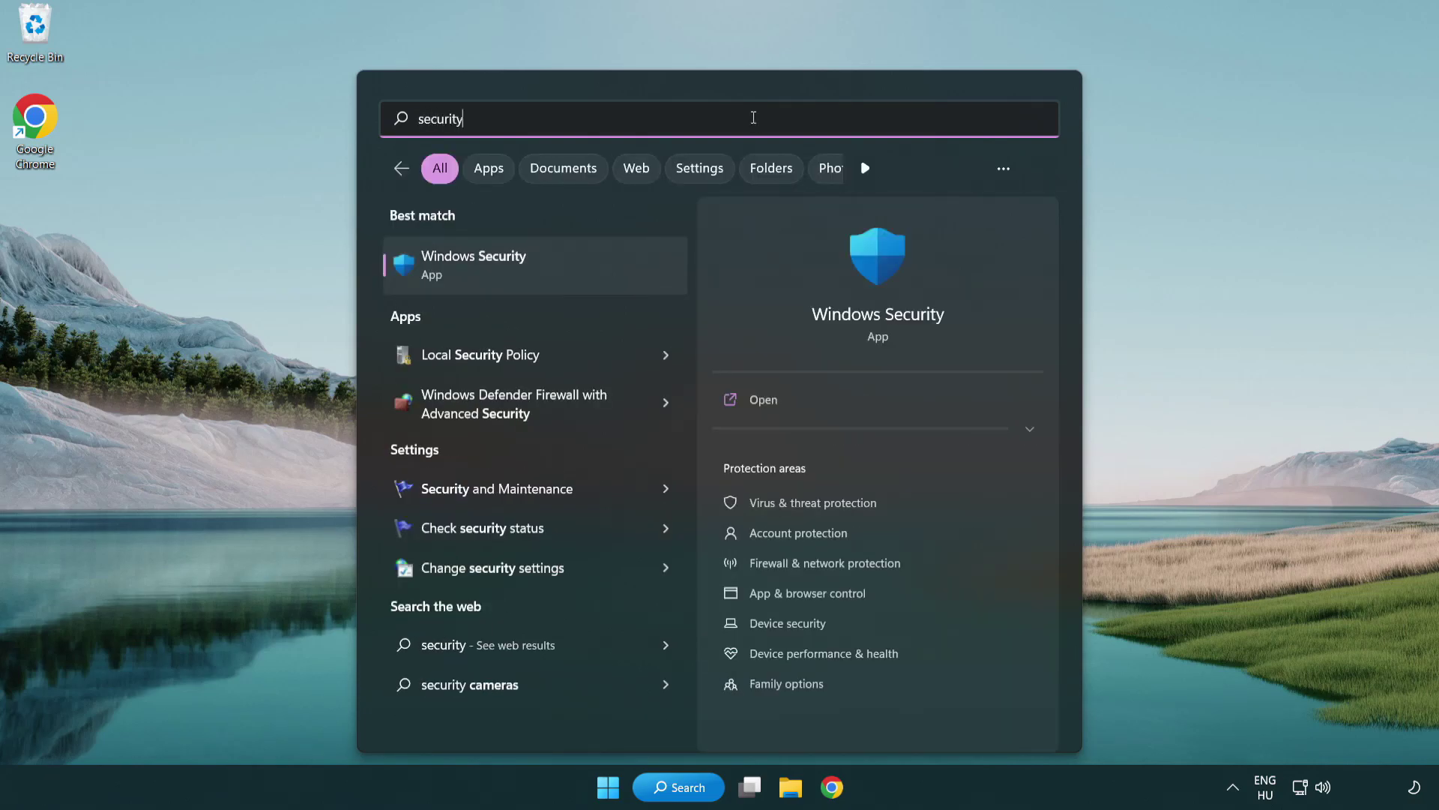
left_click(589, 274)
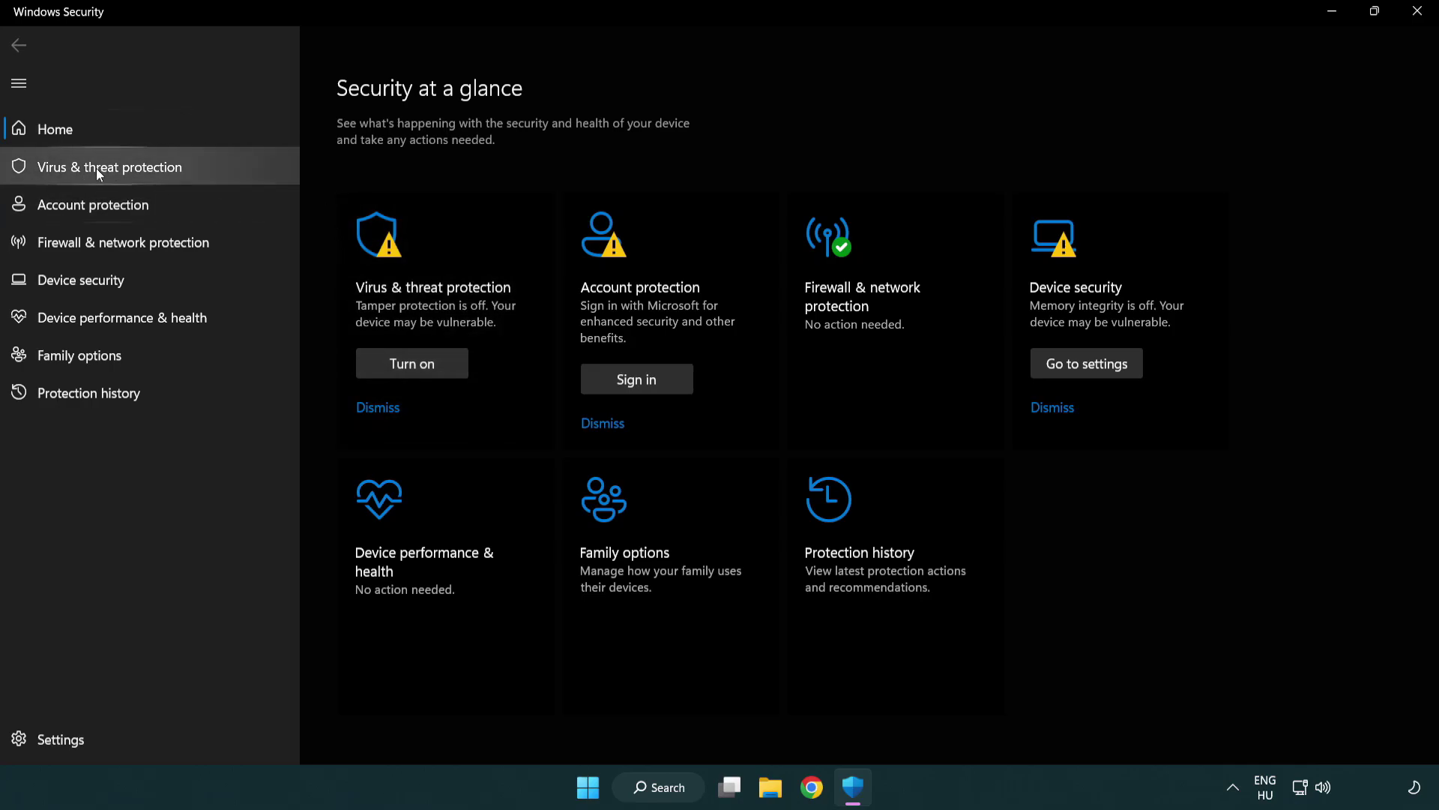
Go to Virus & threat protection settings and open Add or remove exclusions
left_click(216, 165)
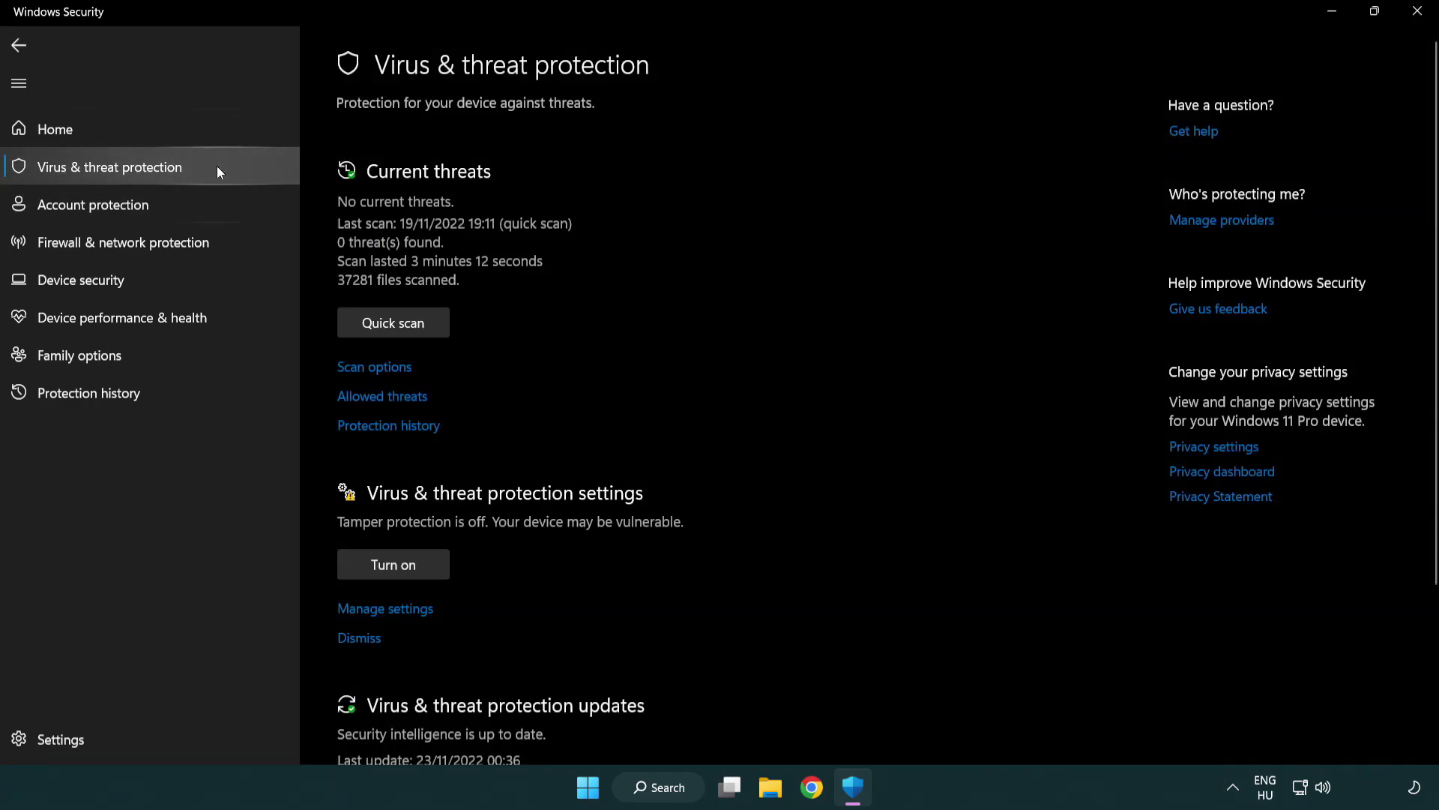
scroll(416, 315, "down", 2)
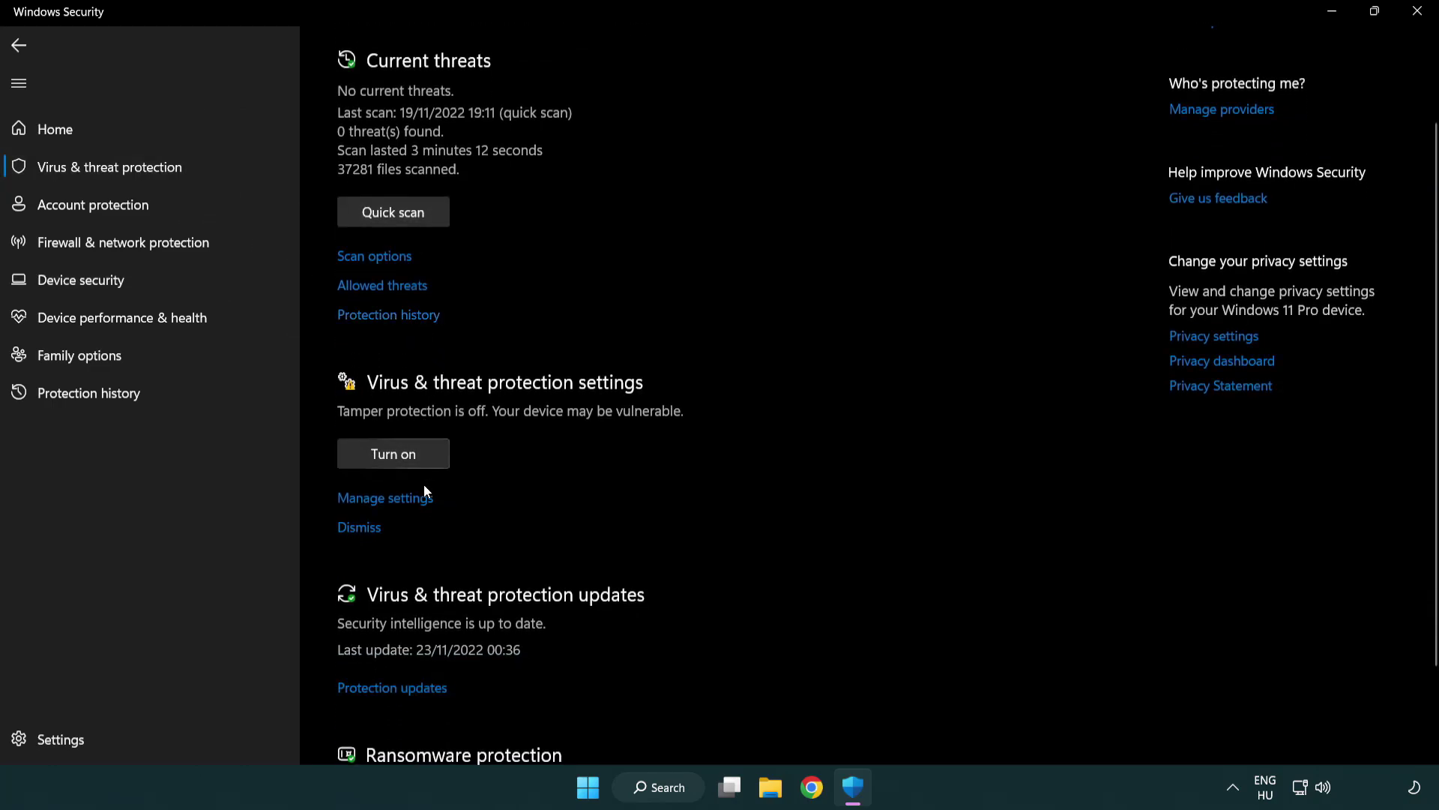
left_click(382, 499)
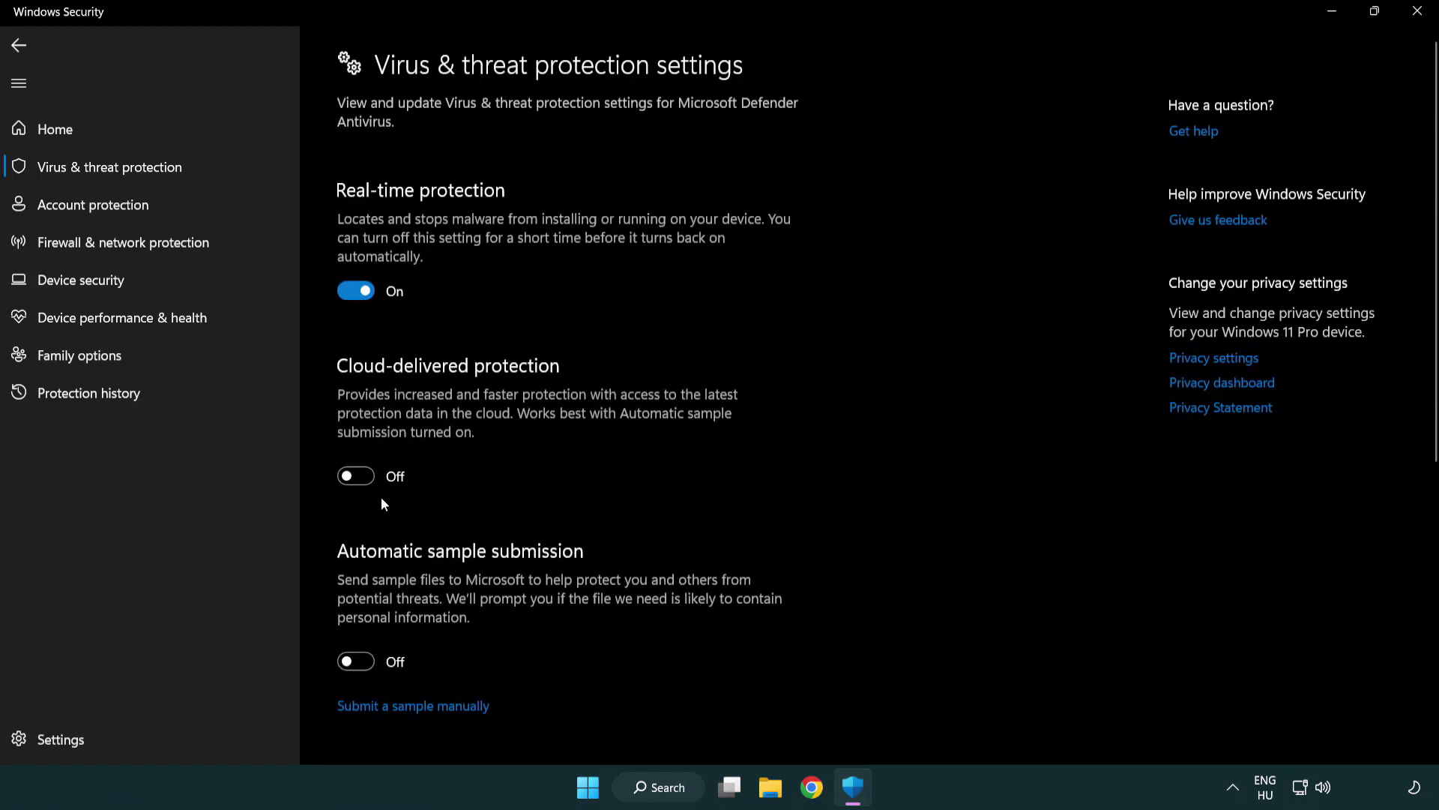
scroll(381, 497, "down", 3)
scroll(384, 497, "down", 4)
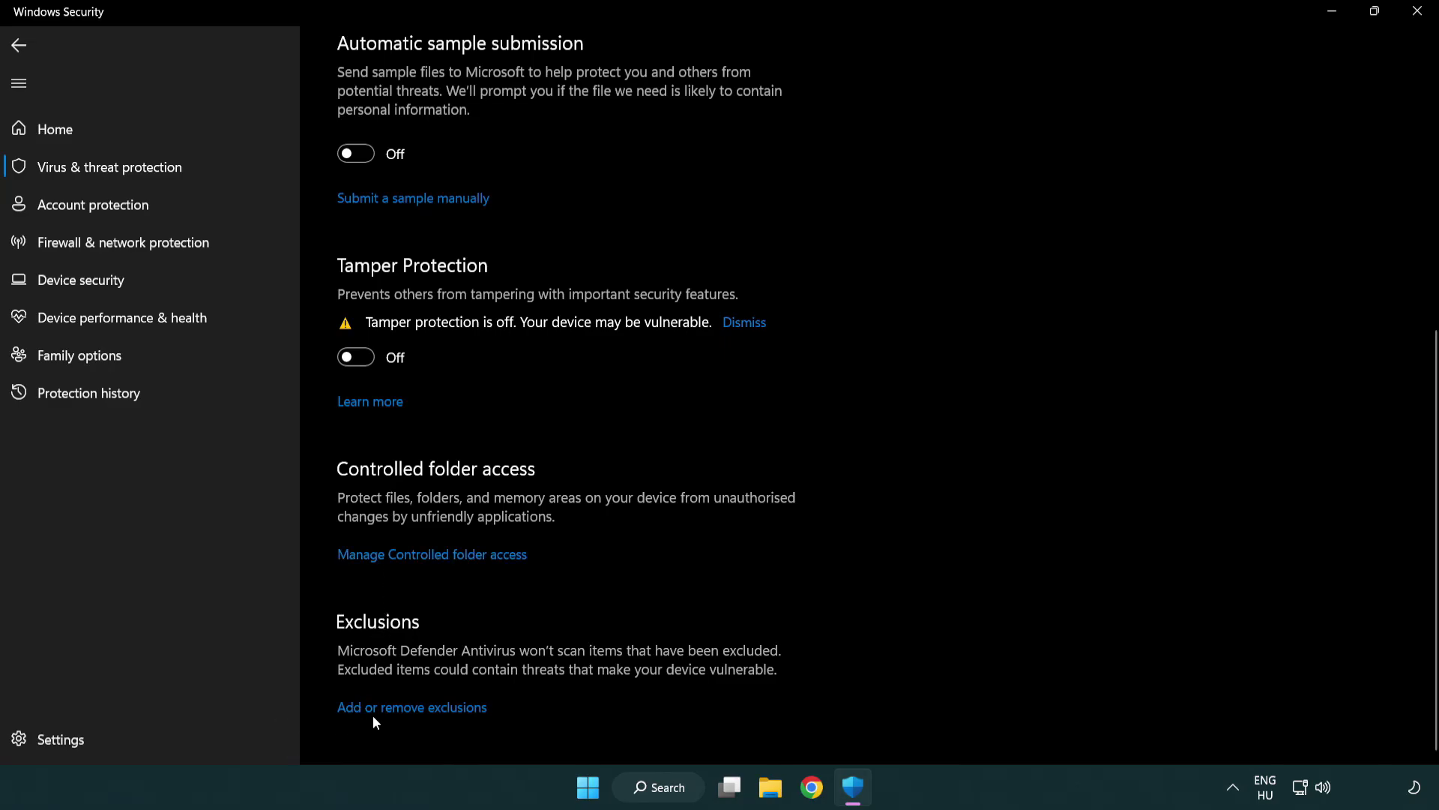
left_click(413, 708)
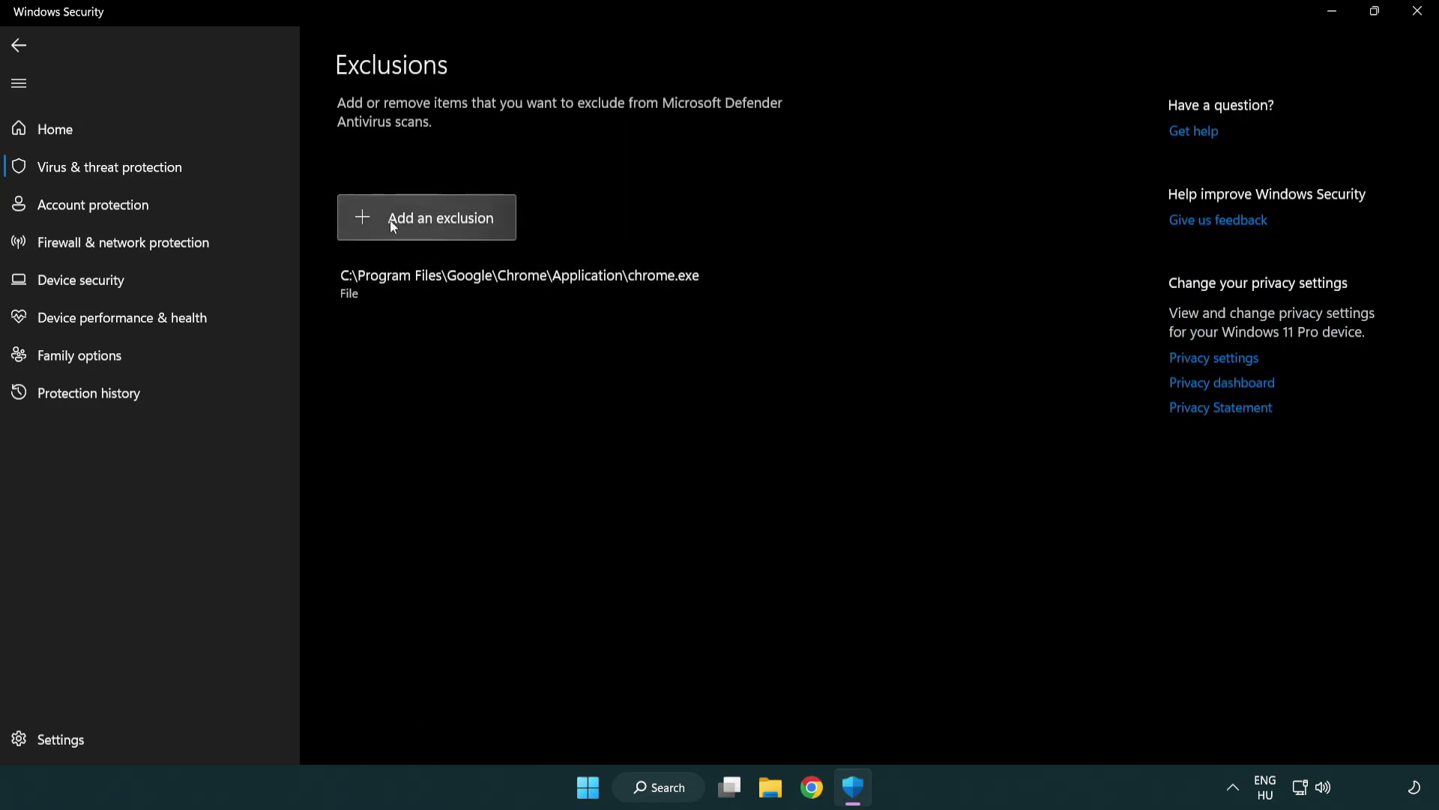
Add a File exclusion for the shortcut in C:\Program Files (x86)\NOT WORKING APP
left_click(431, 220)
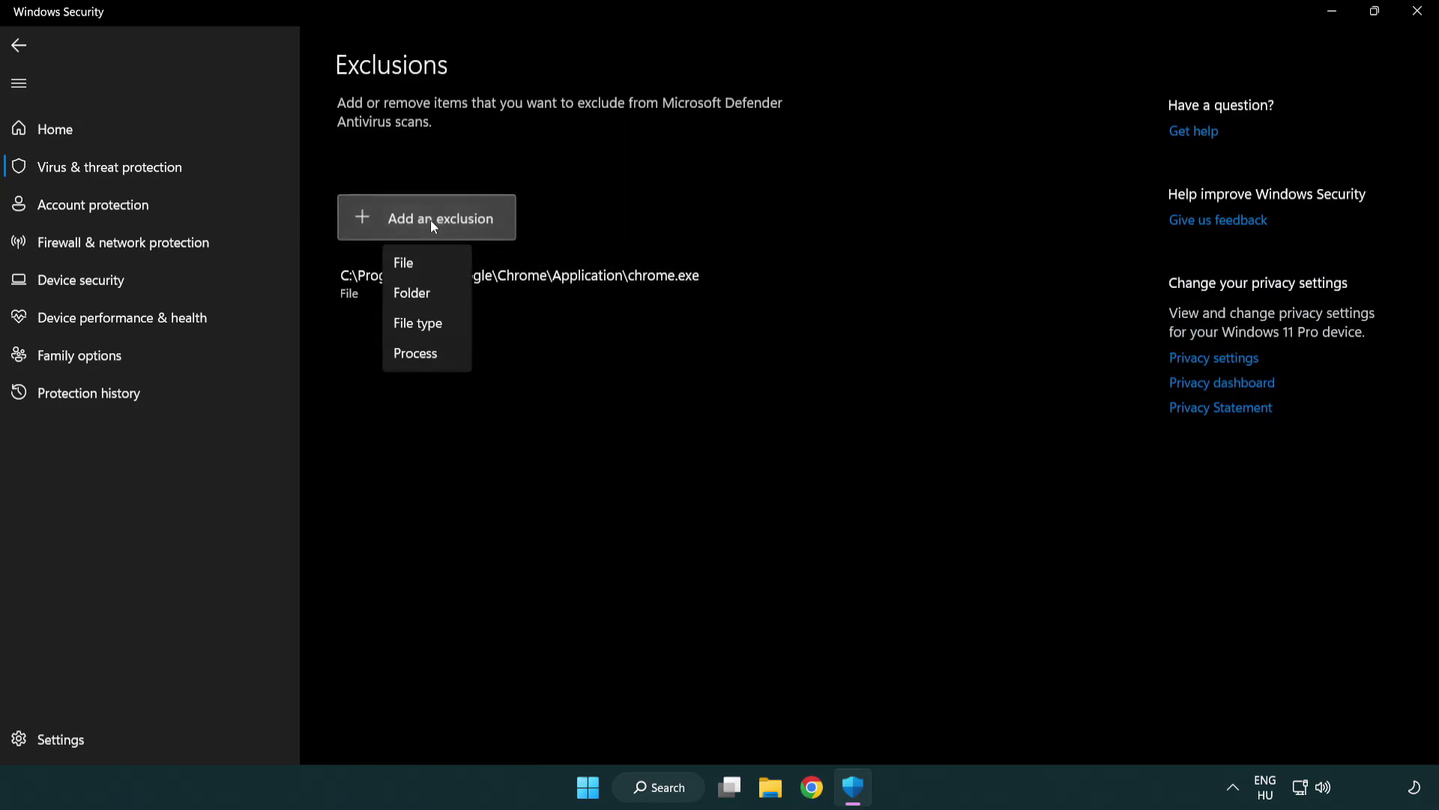
left_click(433, 271)
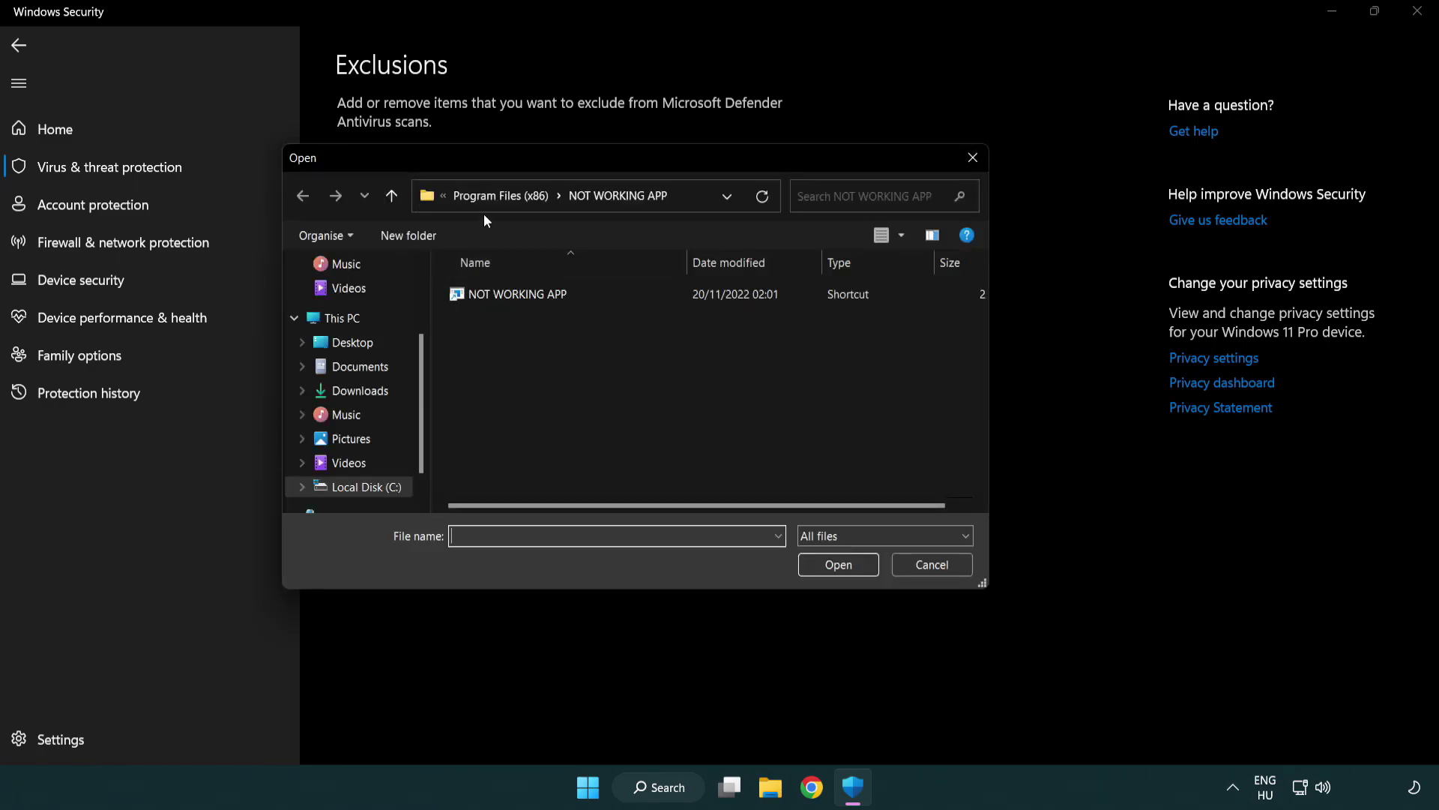
left_click(487, 200)
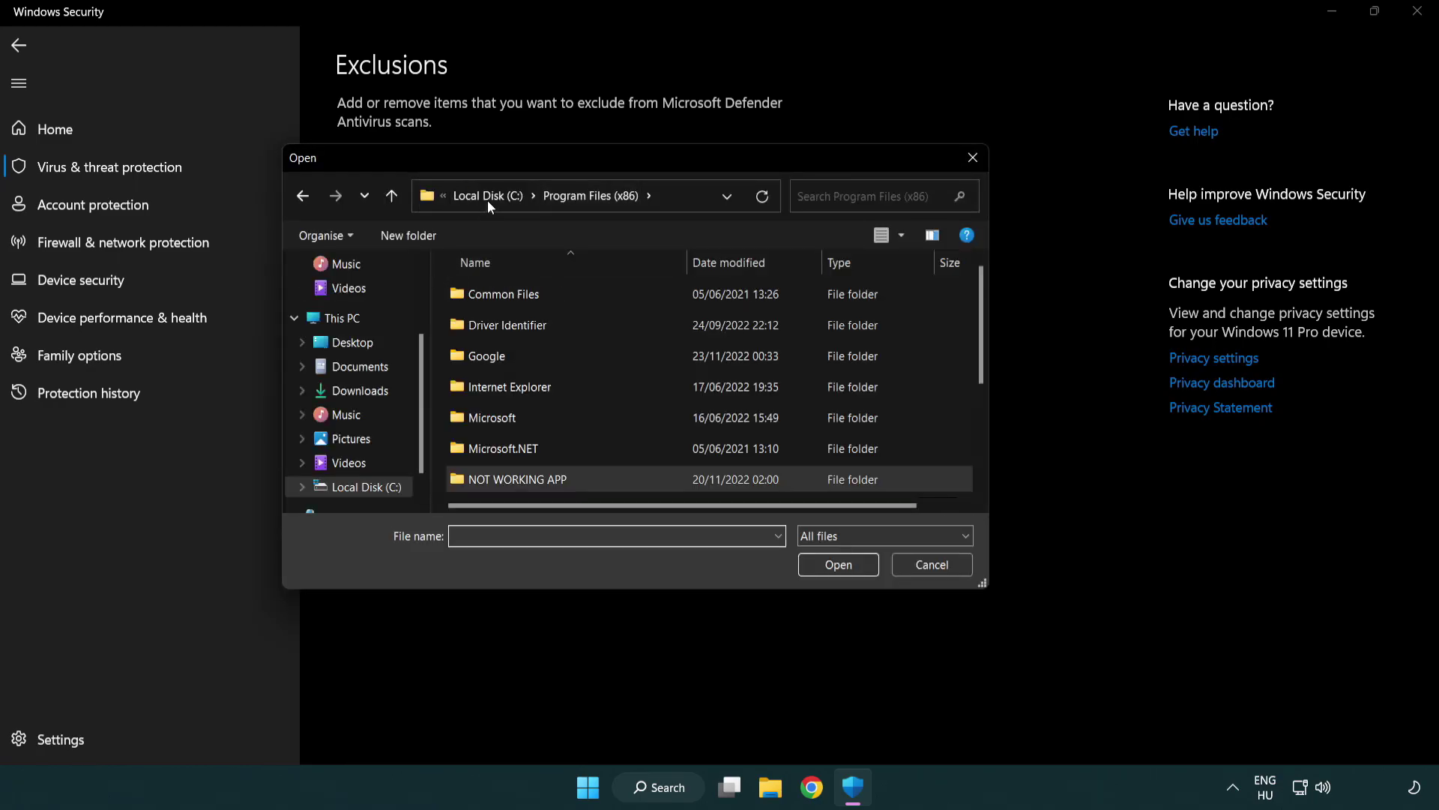
left_click(495, 196)
left_click(485, 198)
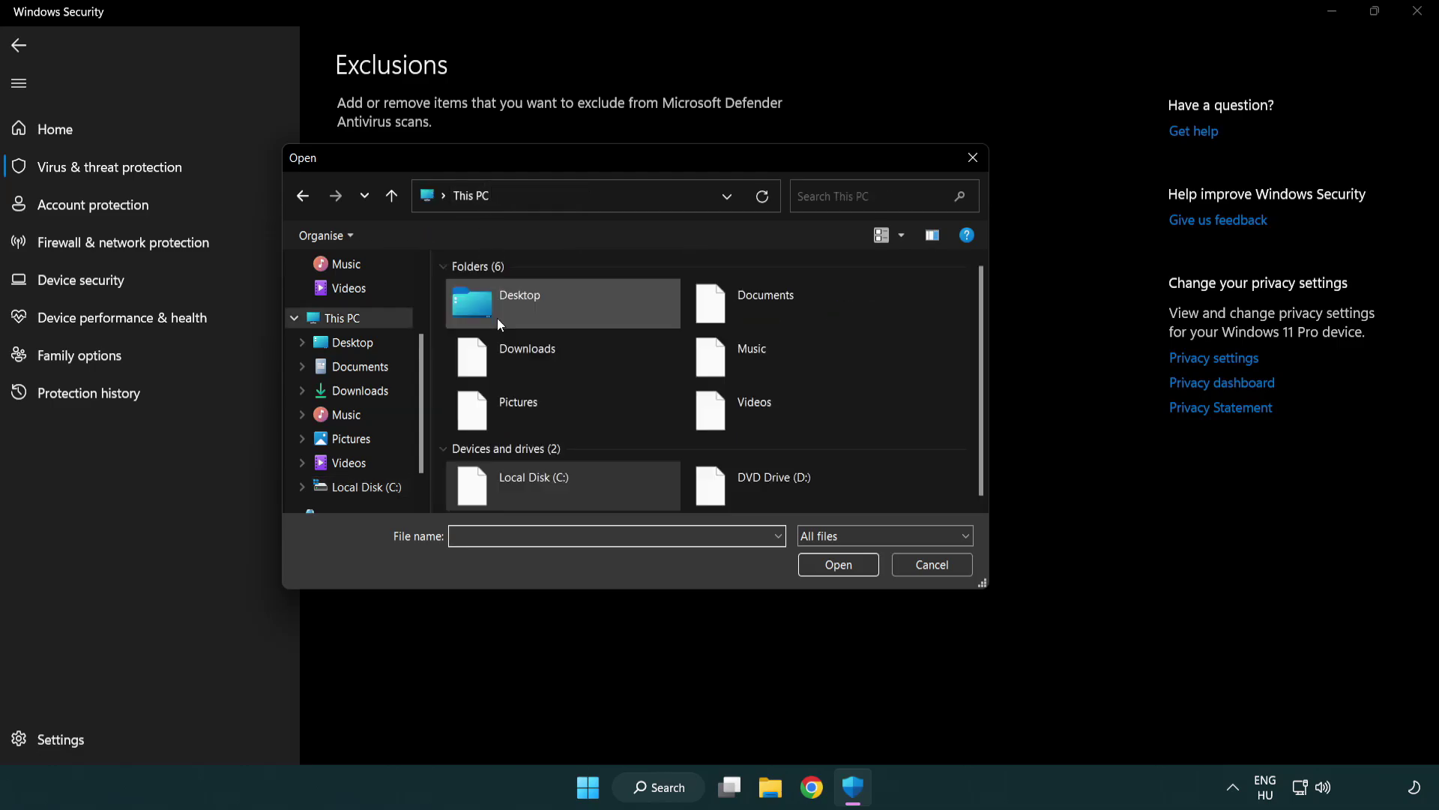
double_click(525, 499)
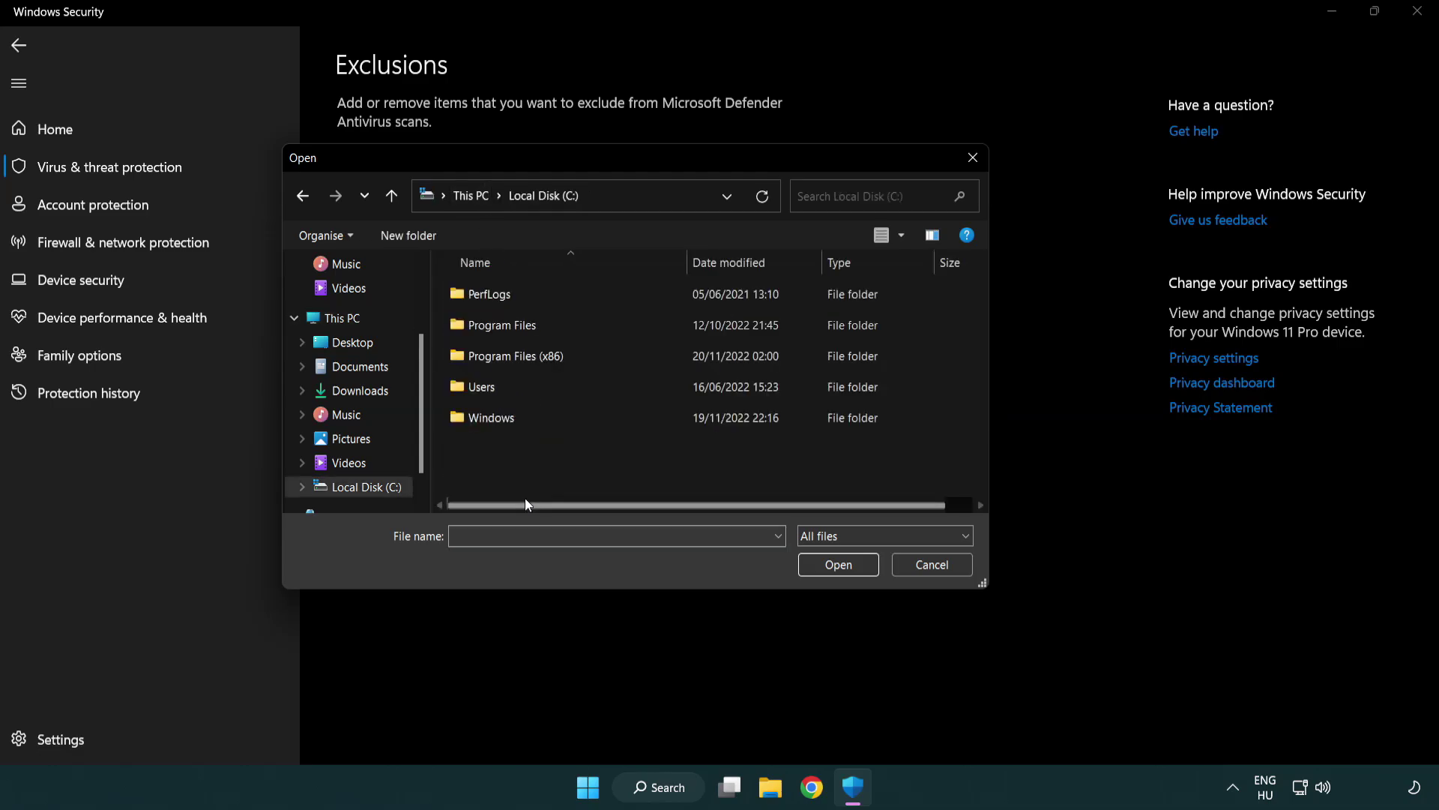
double_click(524, 358)
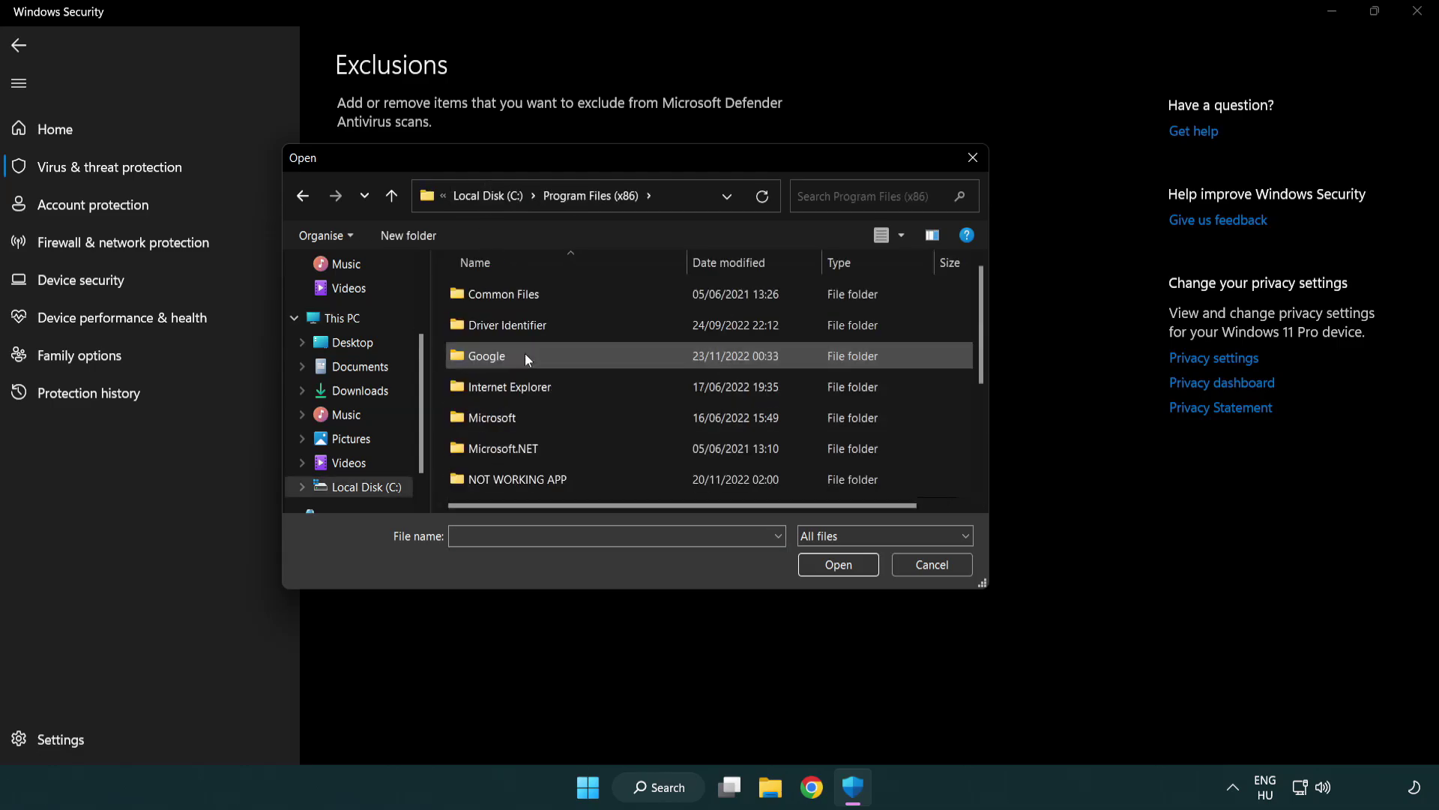
double_click(537, 482)
left_click(508, 293)
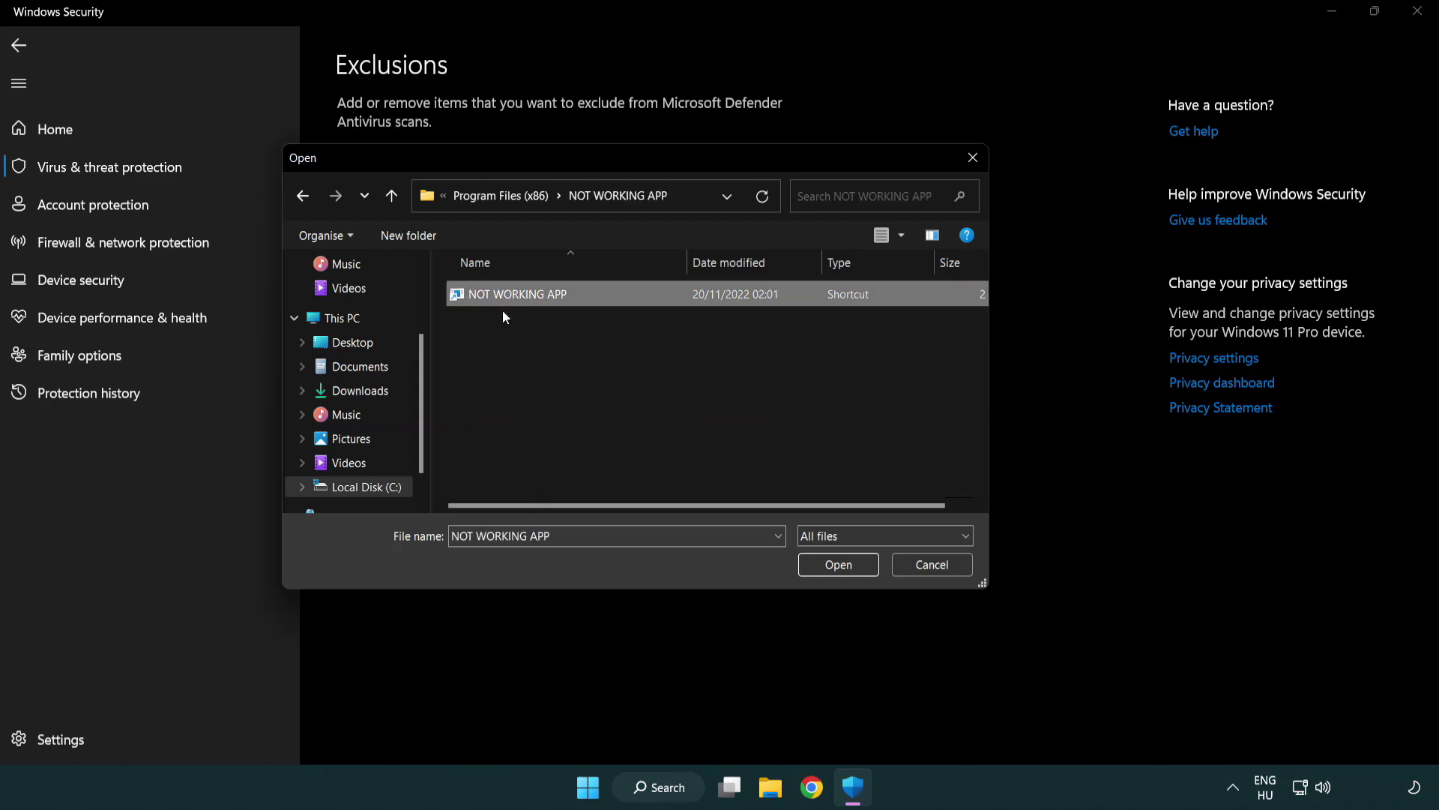
left_click(834, 569)
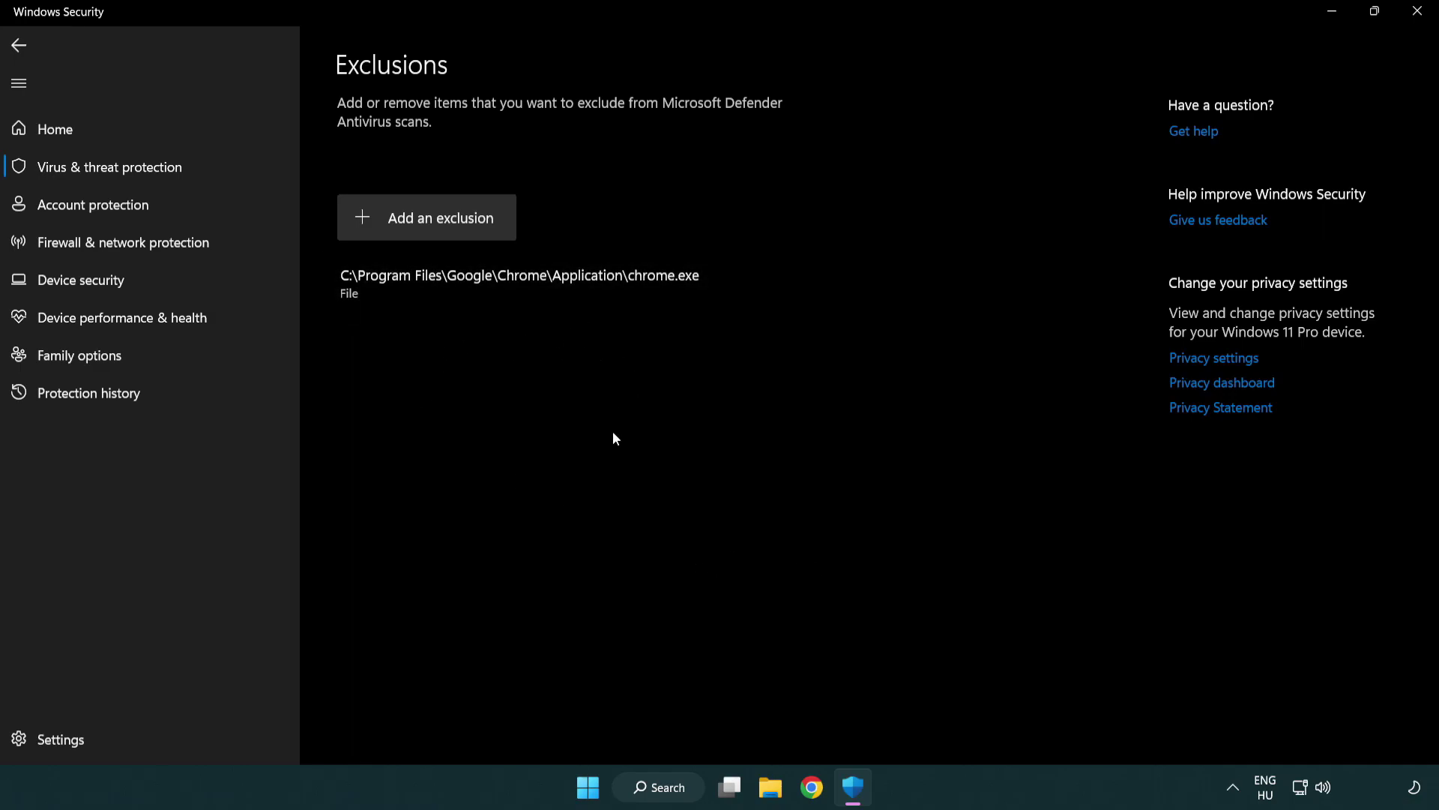
Close Windows Security and show the Start menu's Sleep, Shut down and Restart options
left_click(1417, 14)
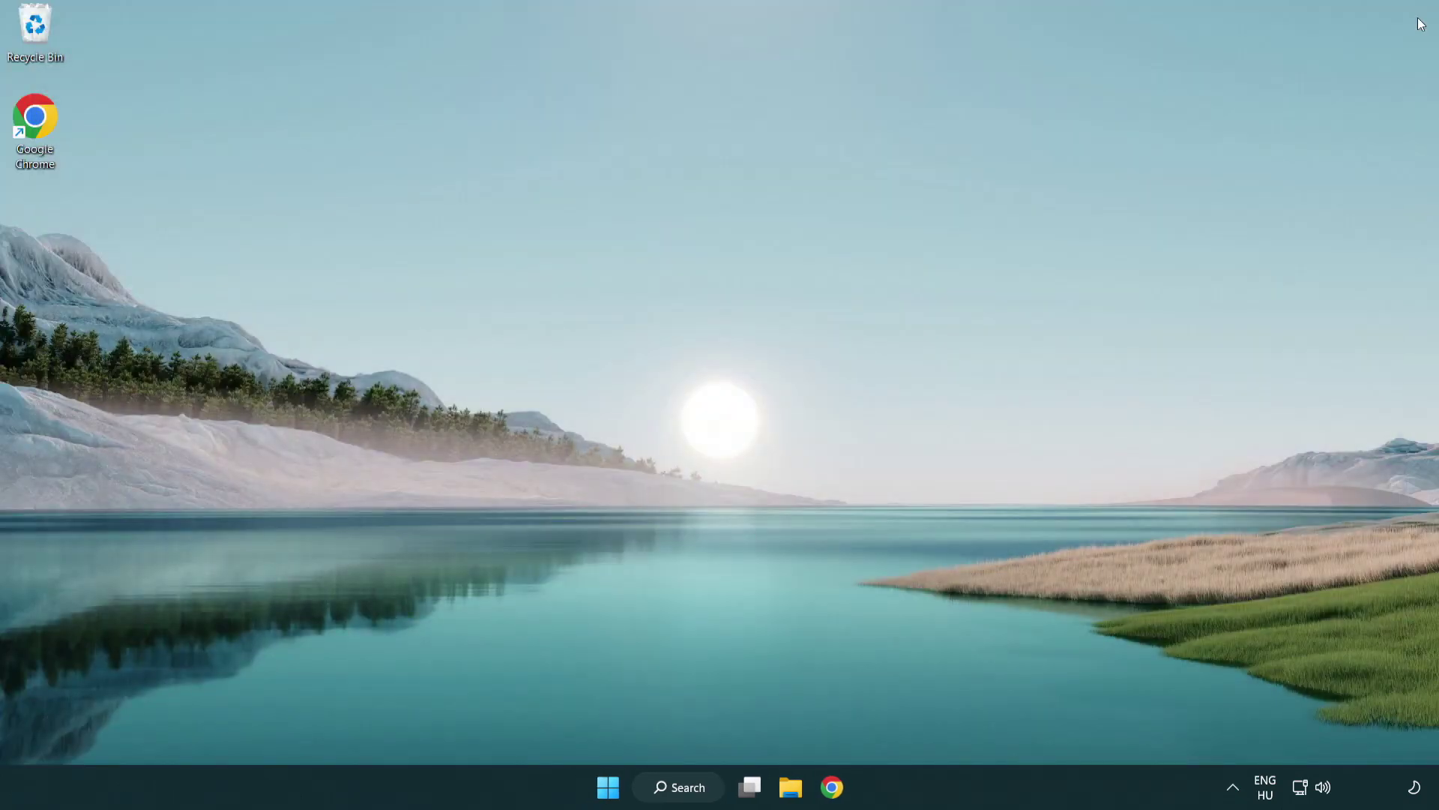
left_click(607, 787)
left_click(953, 722)
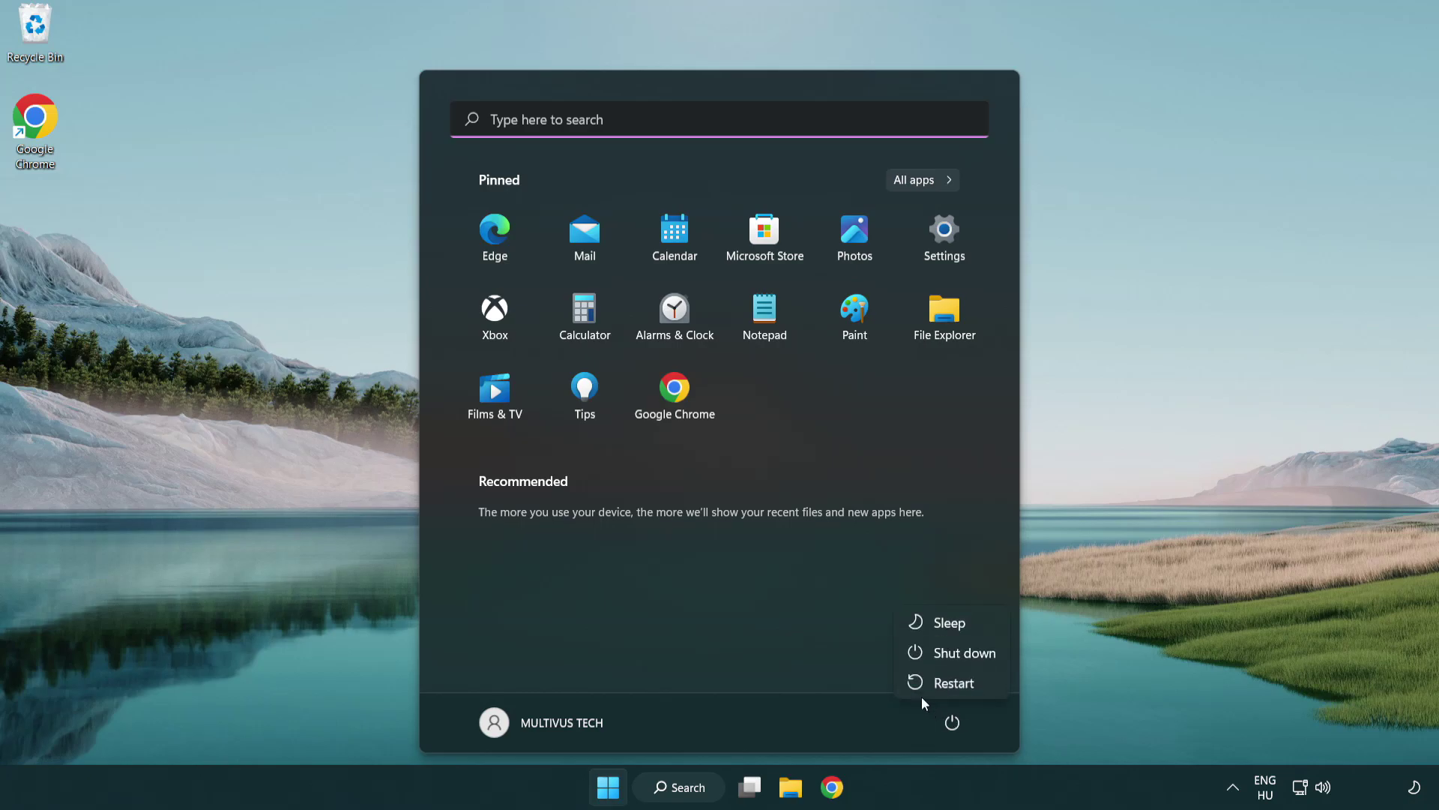